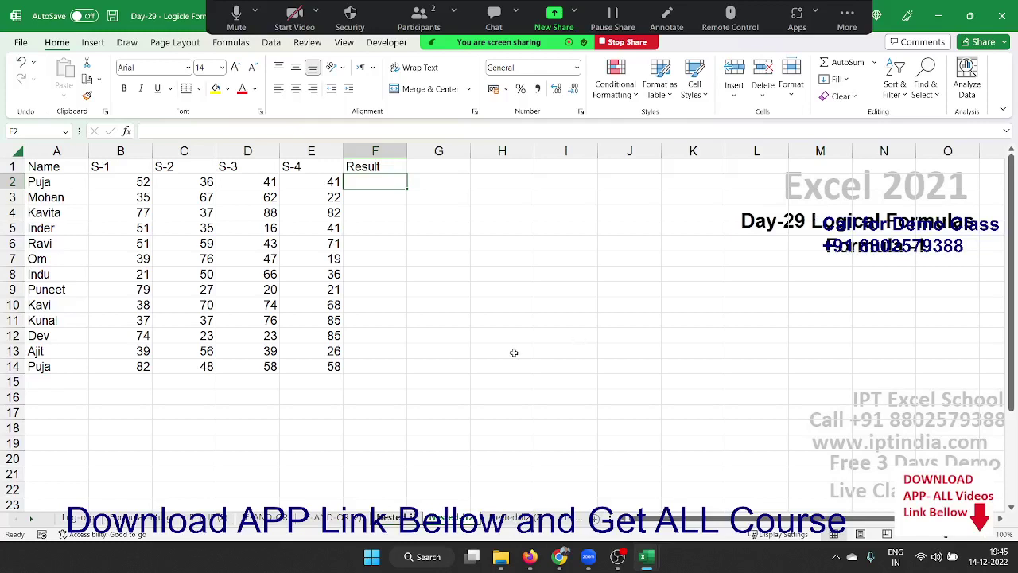
Step: Review B2's nested IF on the Sales sheet, then return to the student marks sheet
click(388, 519)
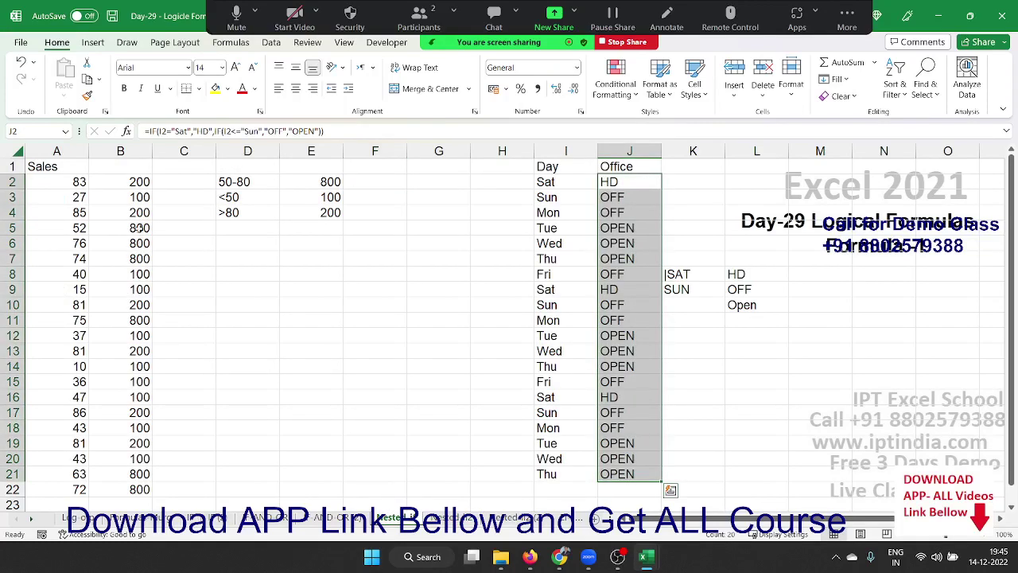
double_click(137, 181)
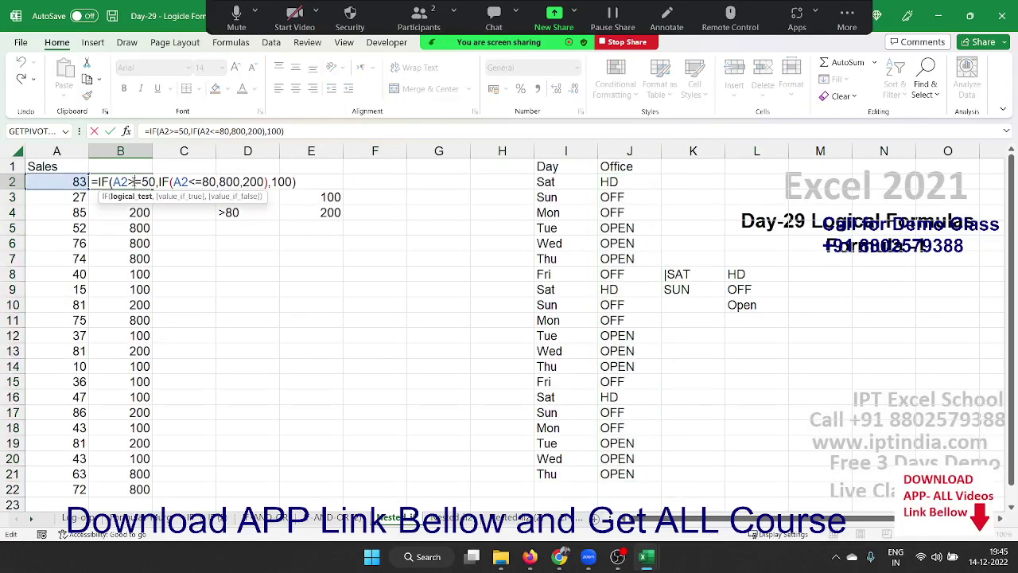
click(196, 181)
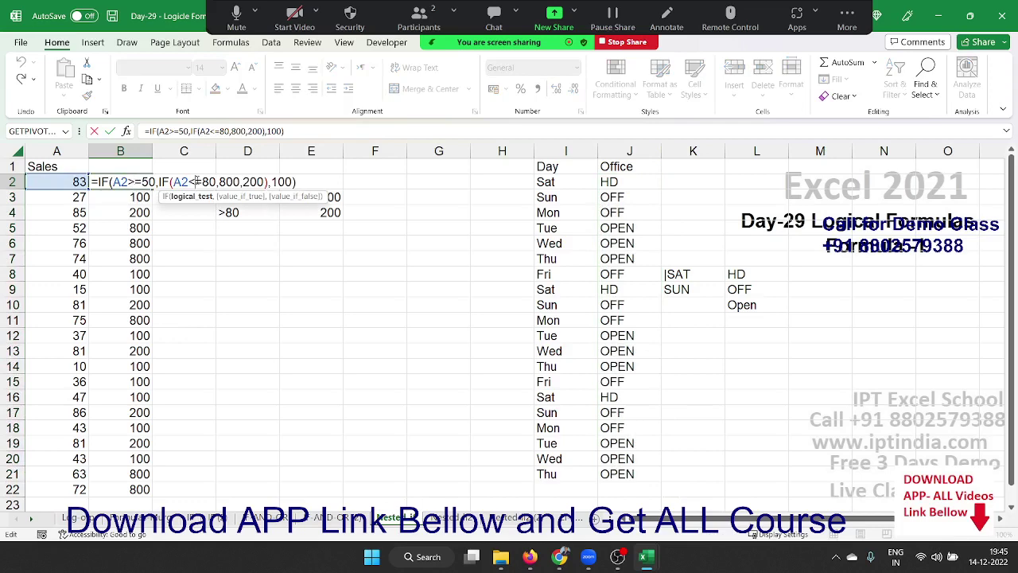
key(Return)
click(451, 519)
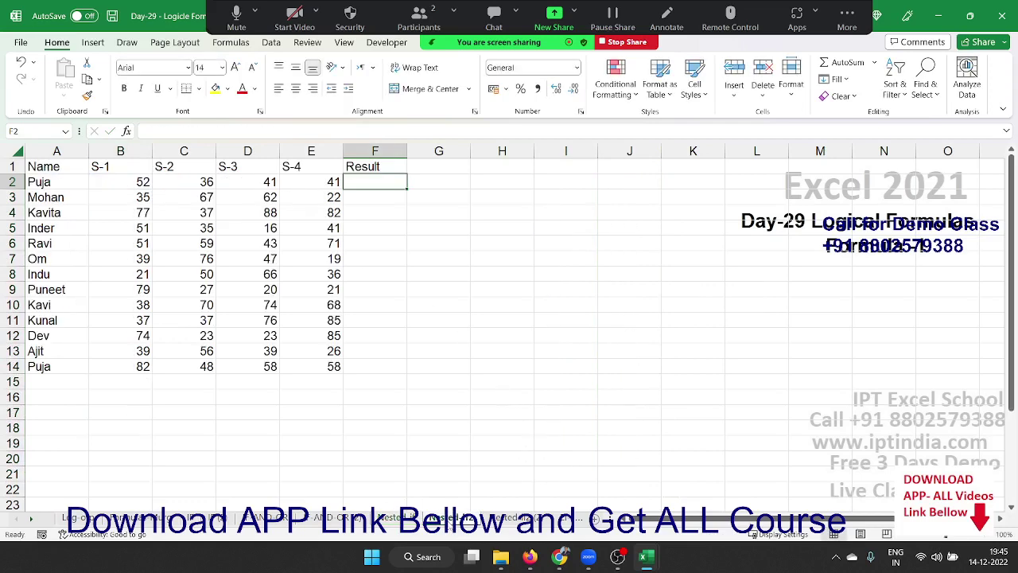
key(Left)
key(Left)
key(Left)
drag(120, 182, 322, 181)
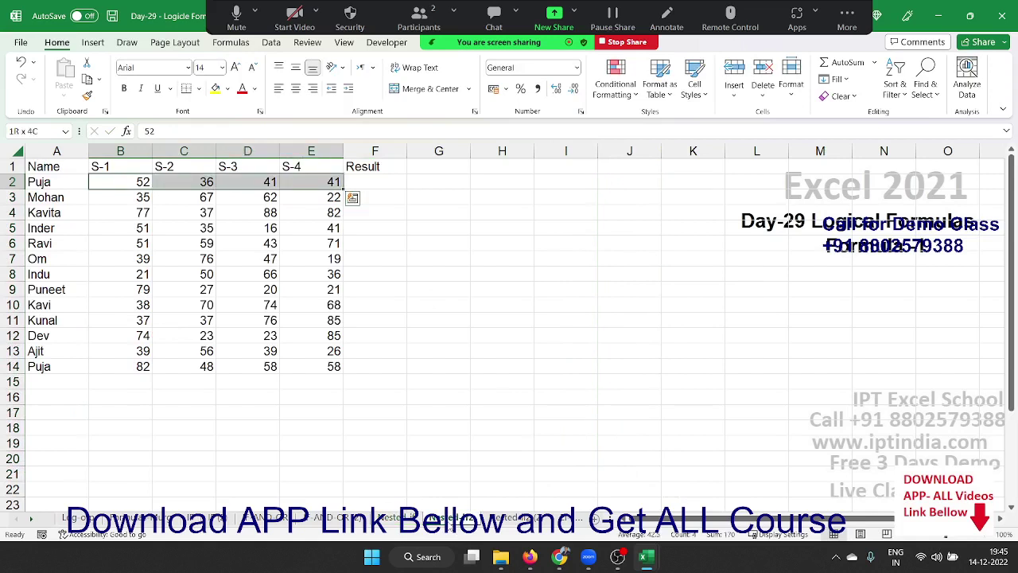
key(Right)
key(Right)
key(Right)
key(Right)
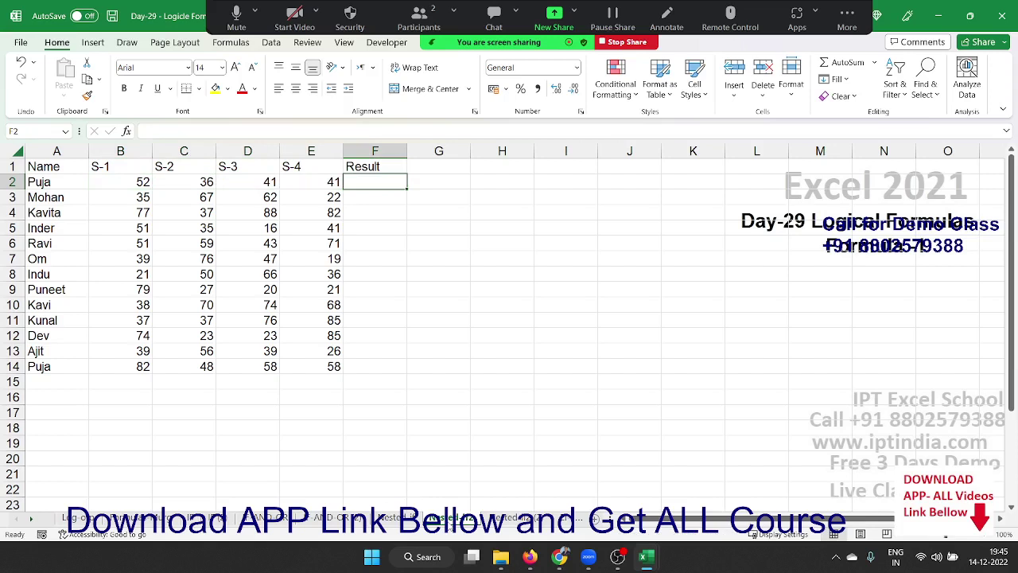
Step: In F2, begin =IF(B2>=30,IF(C2>=30, testing the S-1 and S-2 marks against 30
text(=)
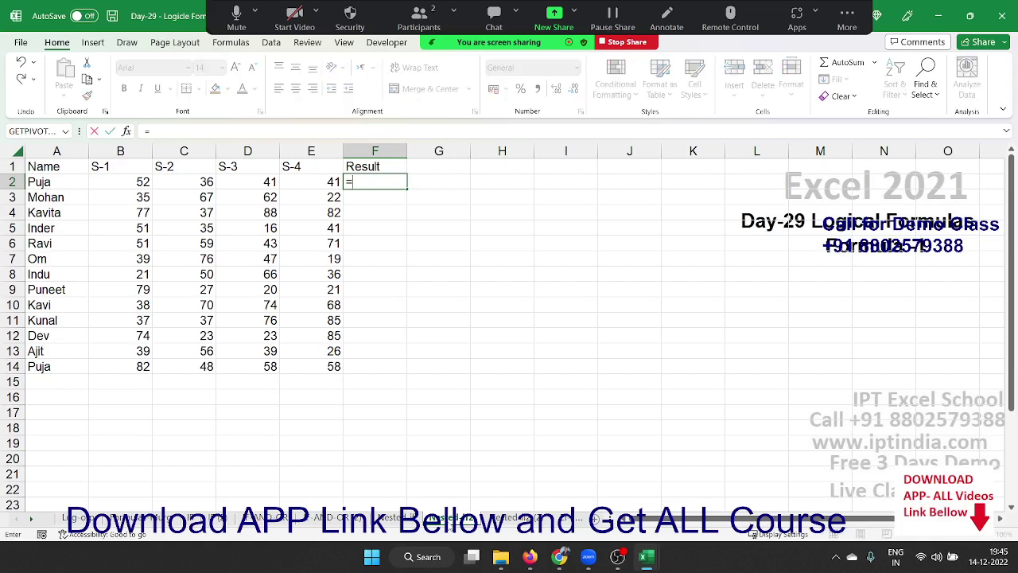
text(I)
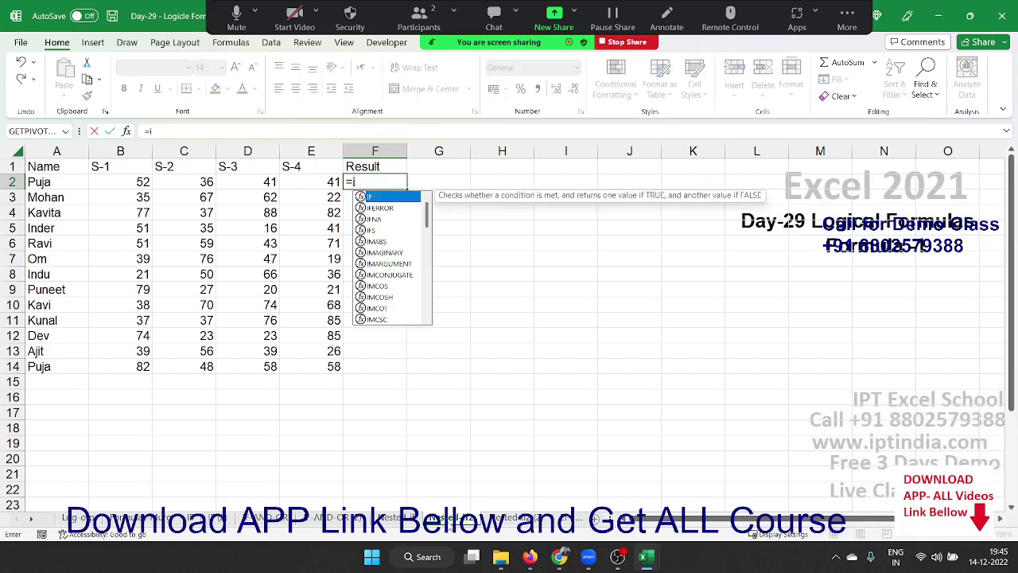
text(F()
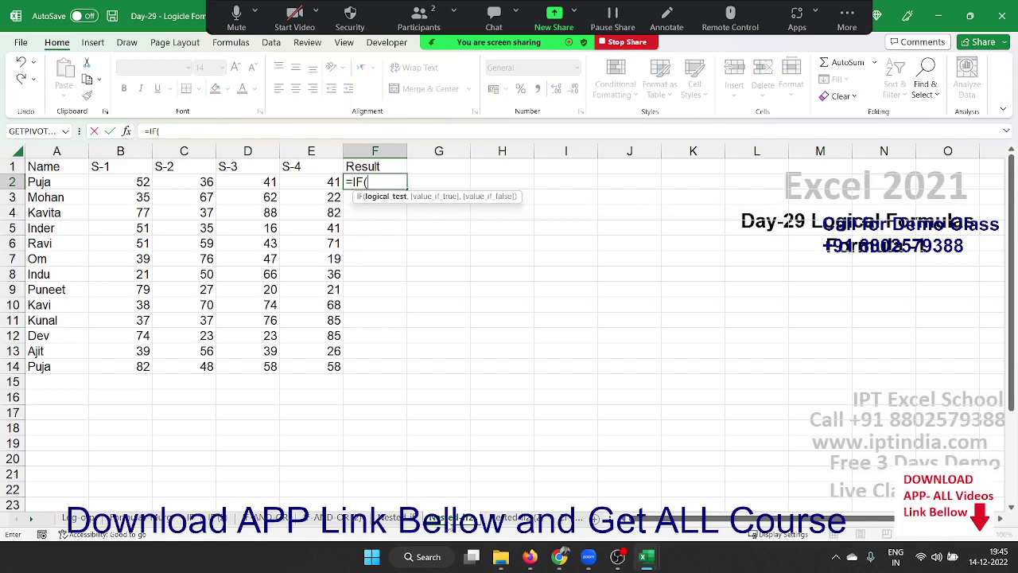
click(134, 182)
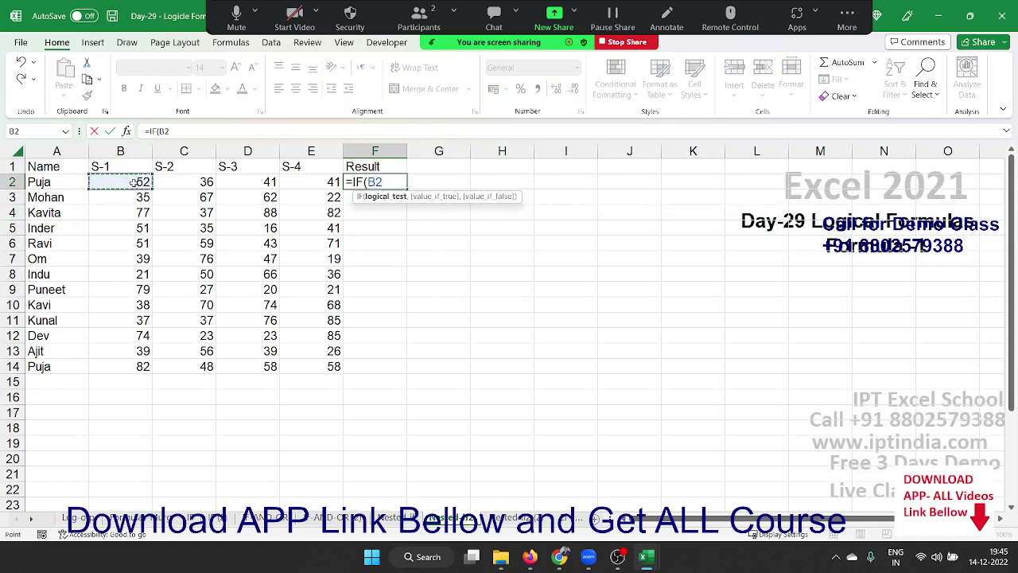
text(=)
key(BackSpace)
key(BackSpace)
text(>=30)
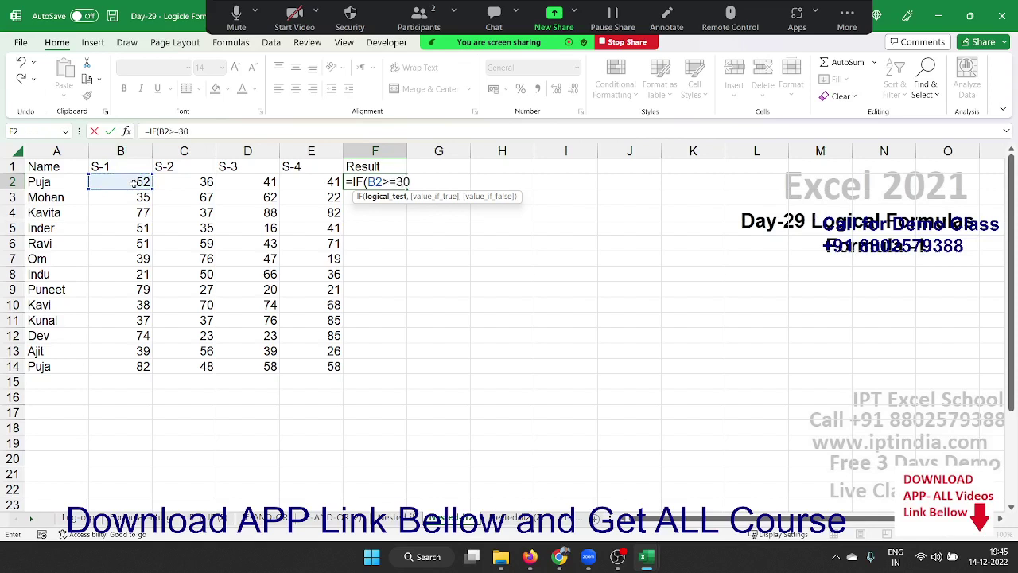
text(,)
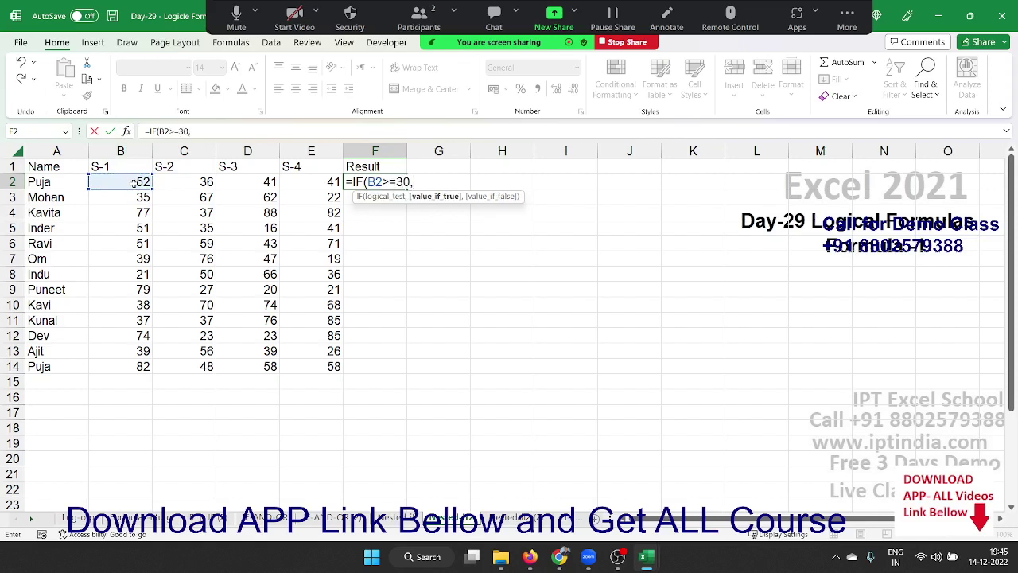
text(IF()
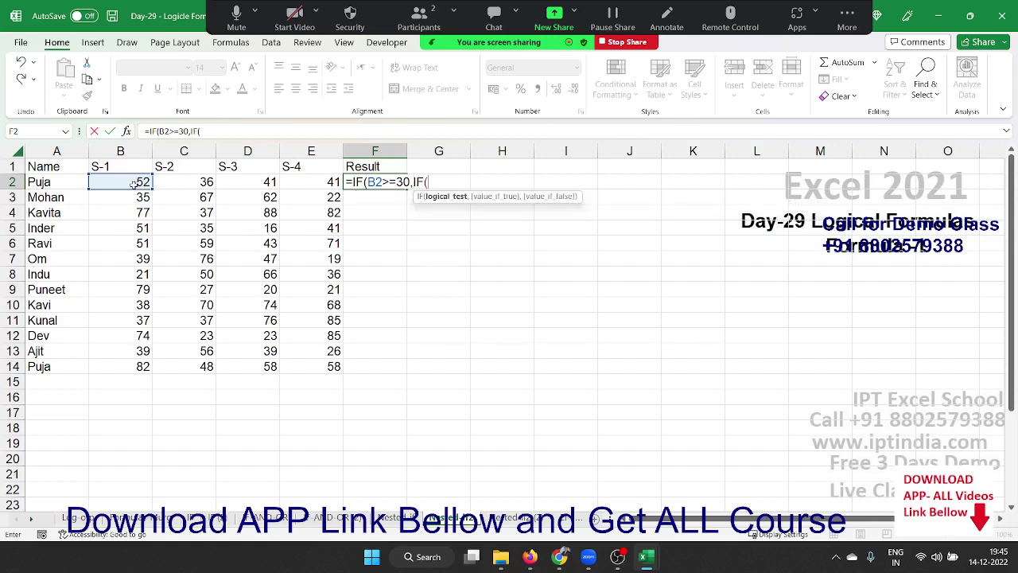
click(196, 177)
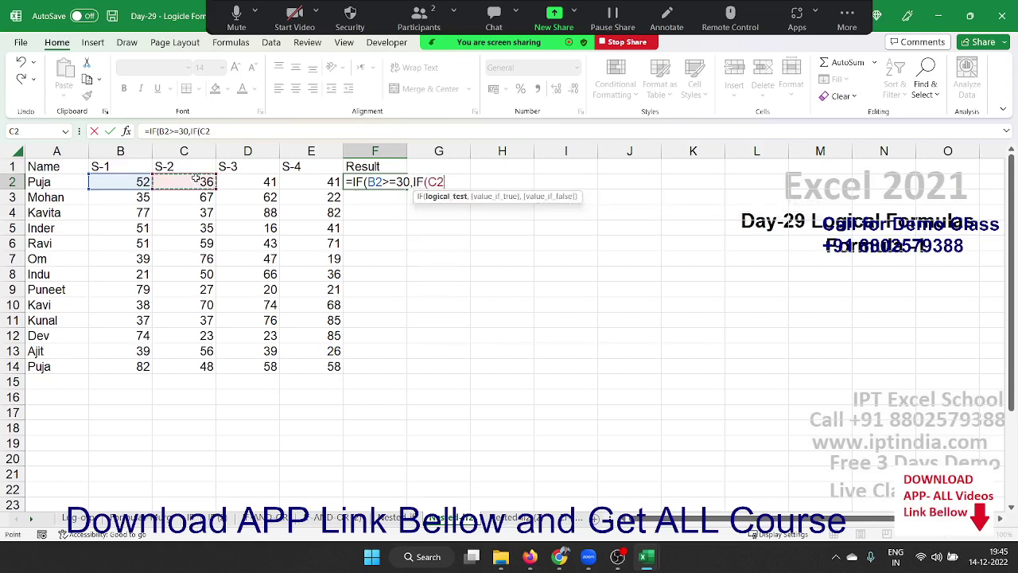
text(>)
text(=20)
key(BackSpace)
key(BackSpace)
text(30,)
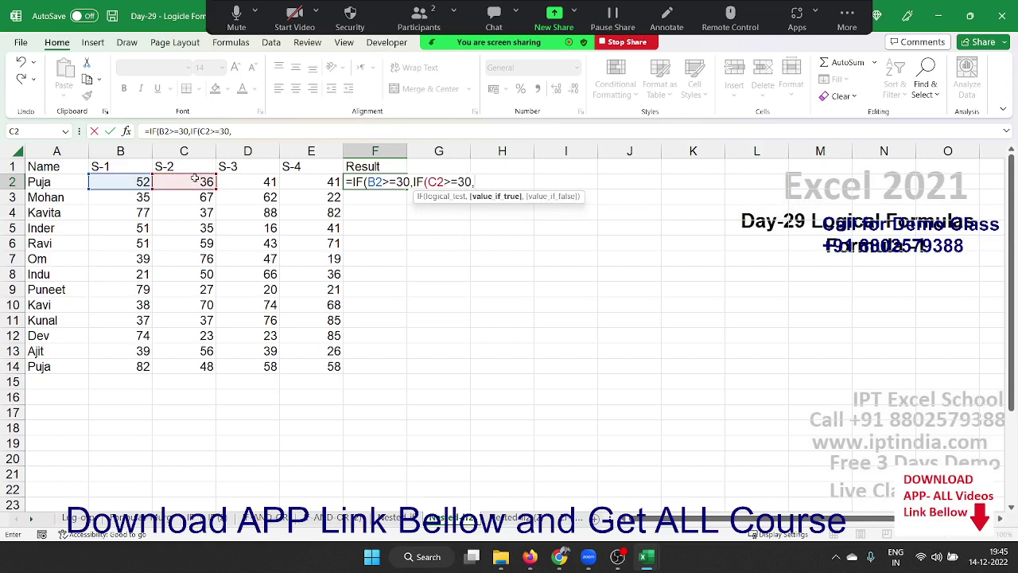
text(IF()
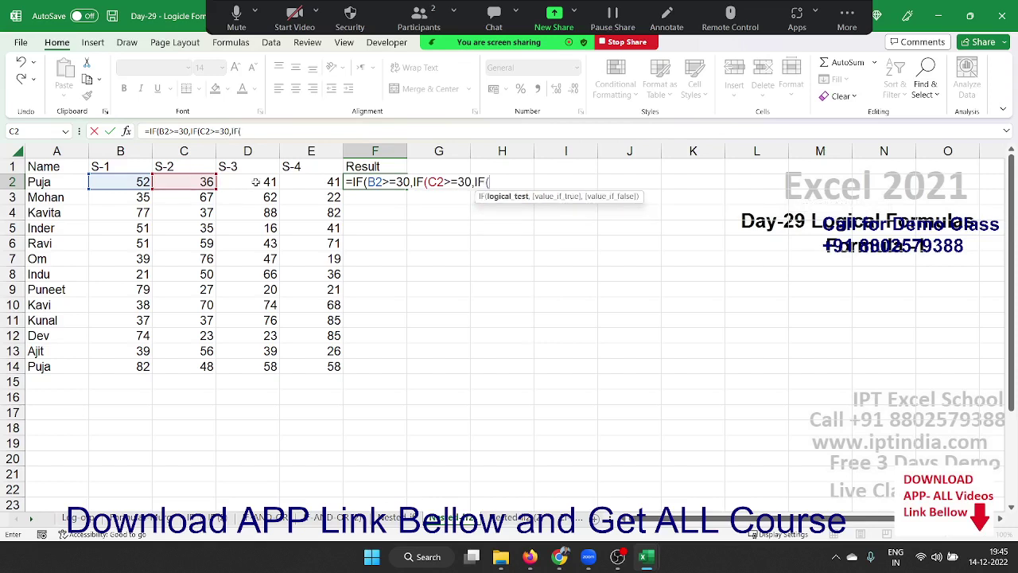
Step: Add the D2 and E2 tests against 30, returning "PASS" or "S4 Fail"
click(257, 181)
text(>)
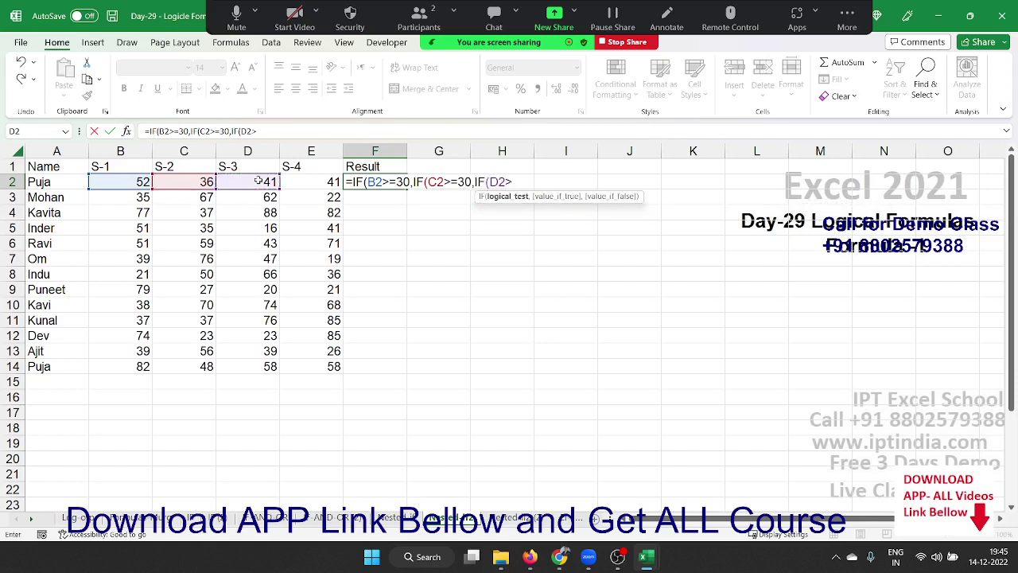
text(=30)
text(,if()
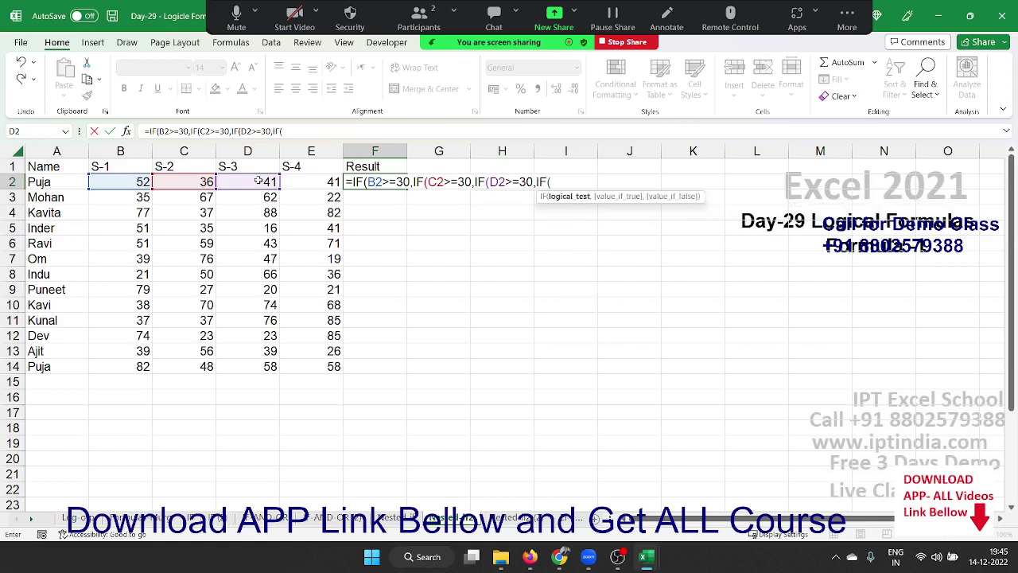
click(316, 179)
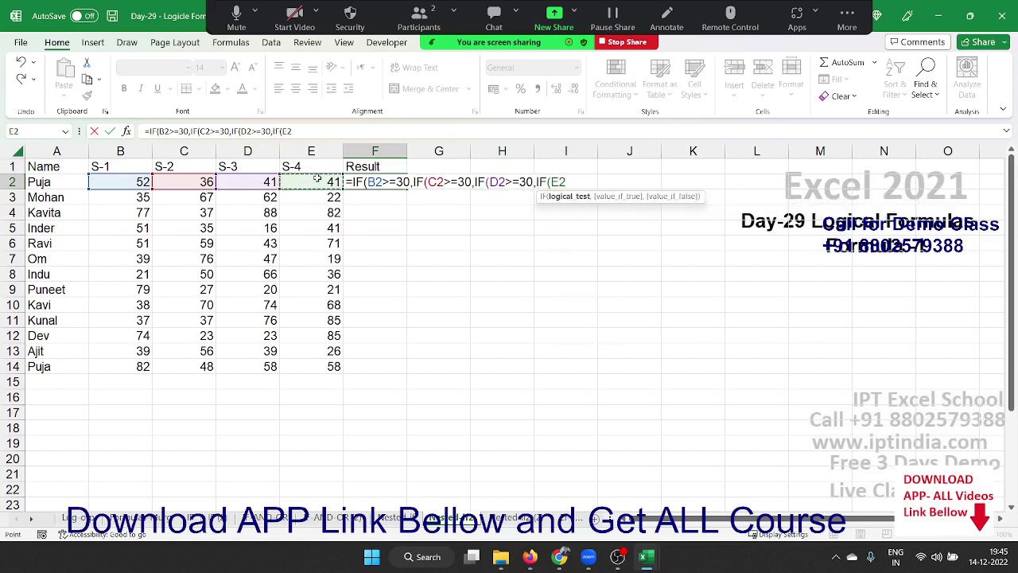
text(>=30)
text(,")
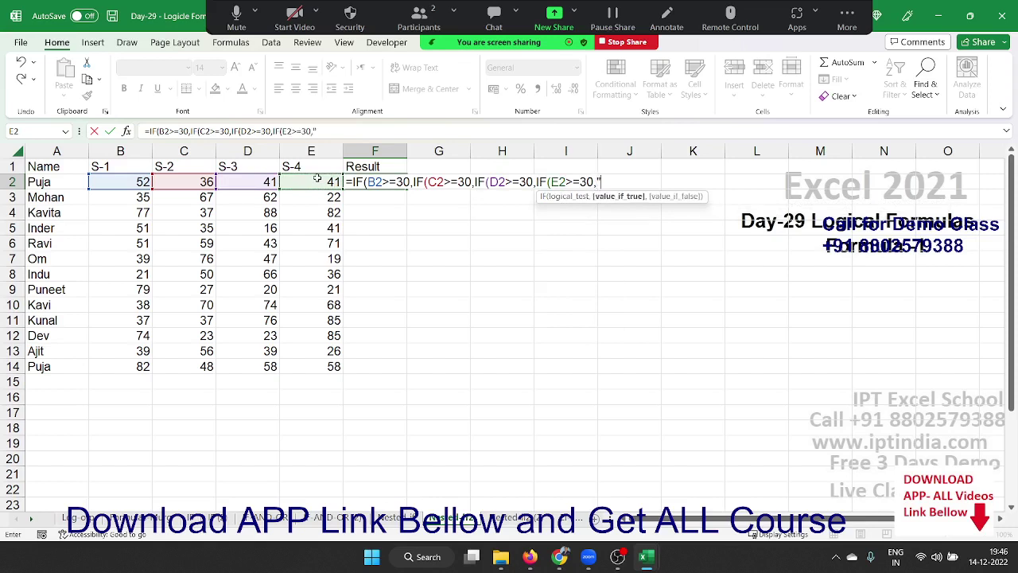
text(S)
key(BackSpace)
text(P)
text(ASS)
text(,)
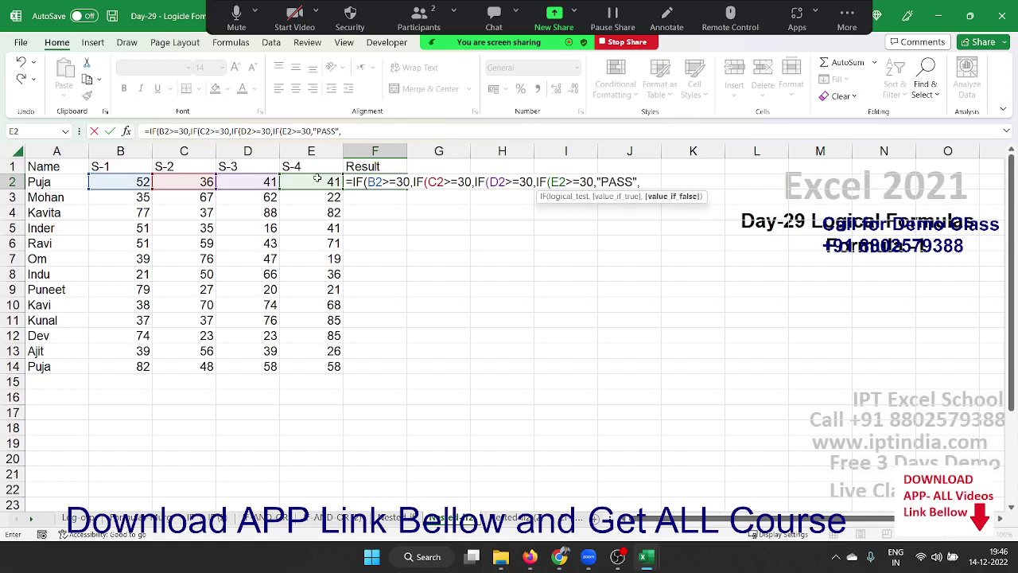
text("S4)
text( Fail)
text("))
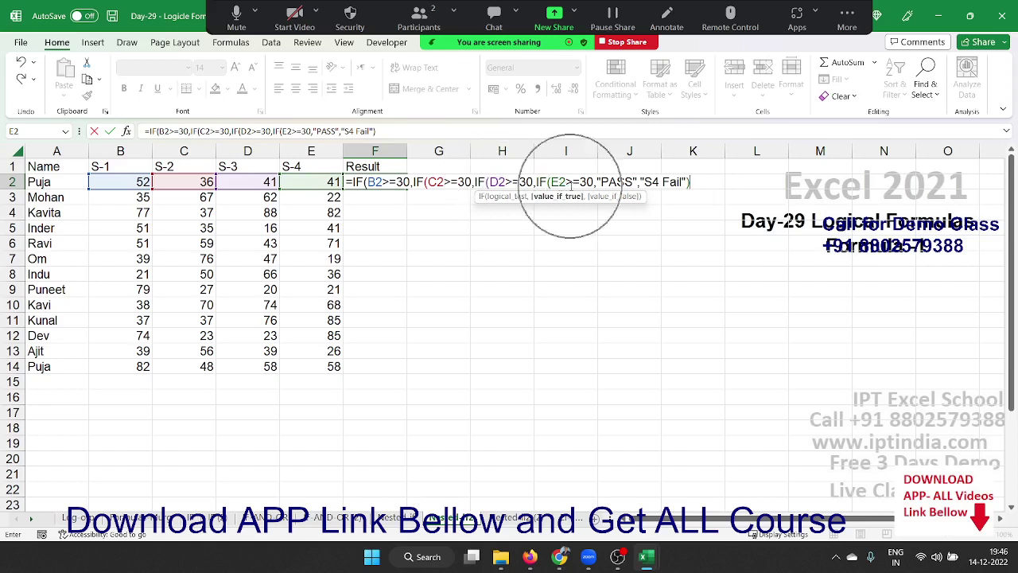
Step: Close the nested IF with "S3 Fail", "S2 Fail" and "S1 Fail", then fill it down to F14
text(,")
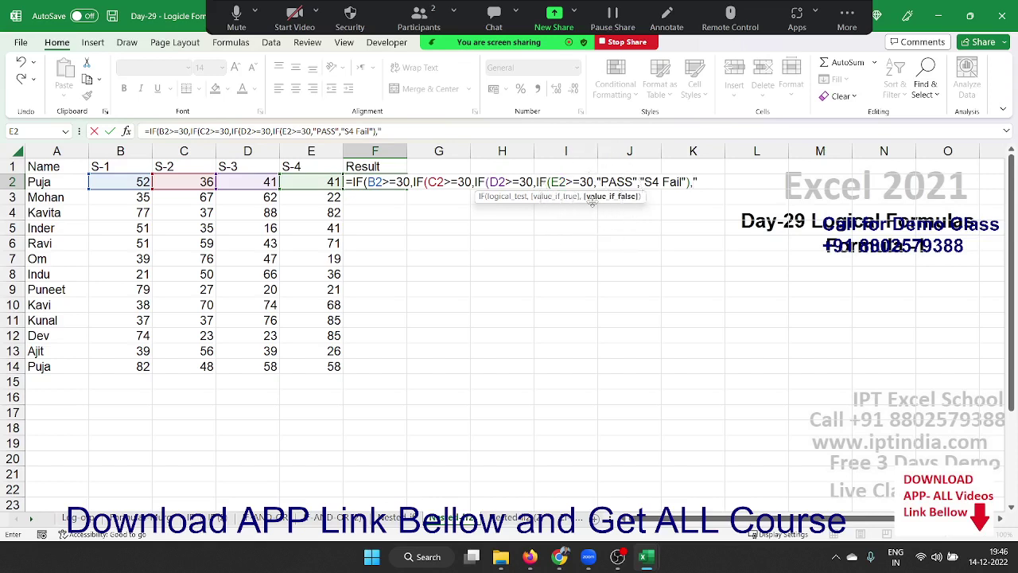
text(S3)
text( Fail)
text("))
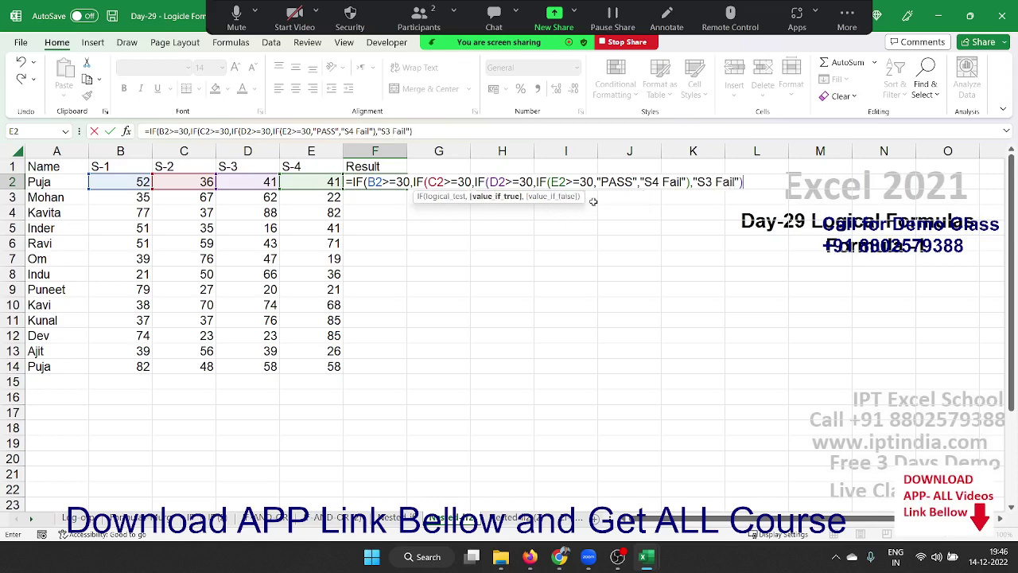
text(,"S2)
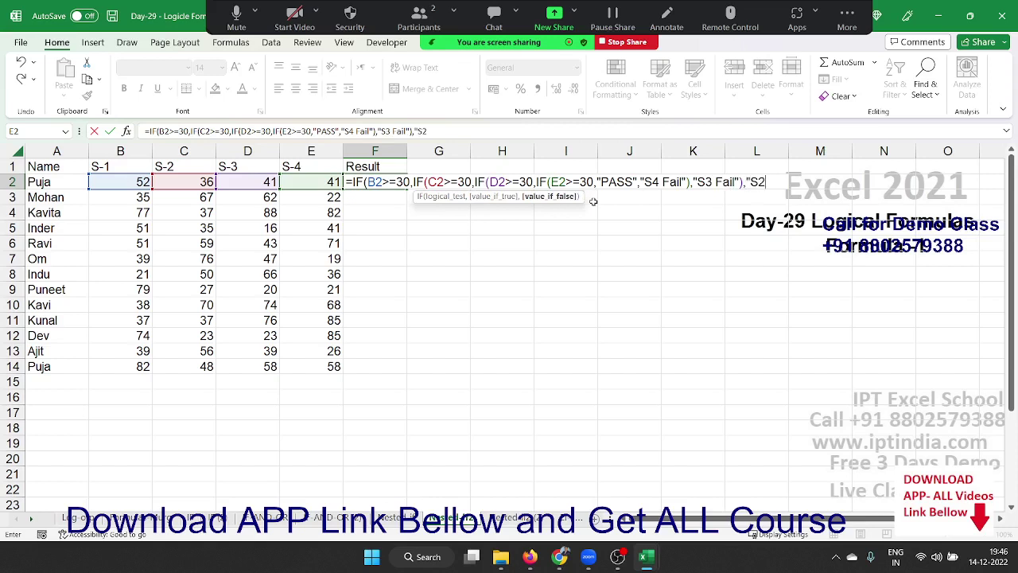
text( Fail)
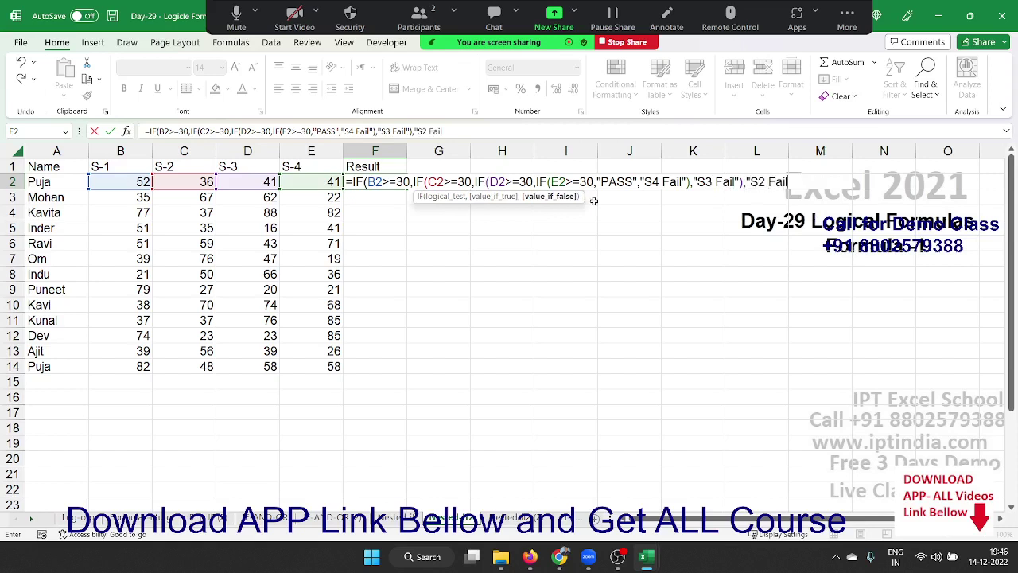
text("))
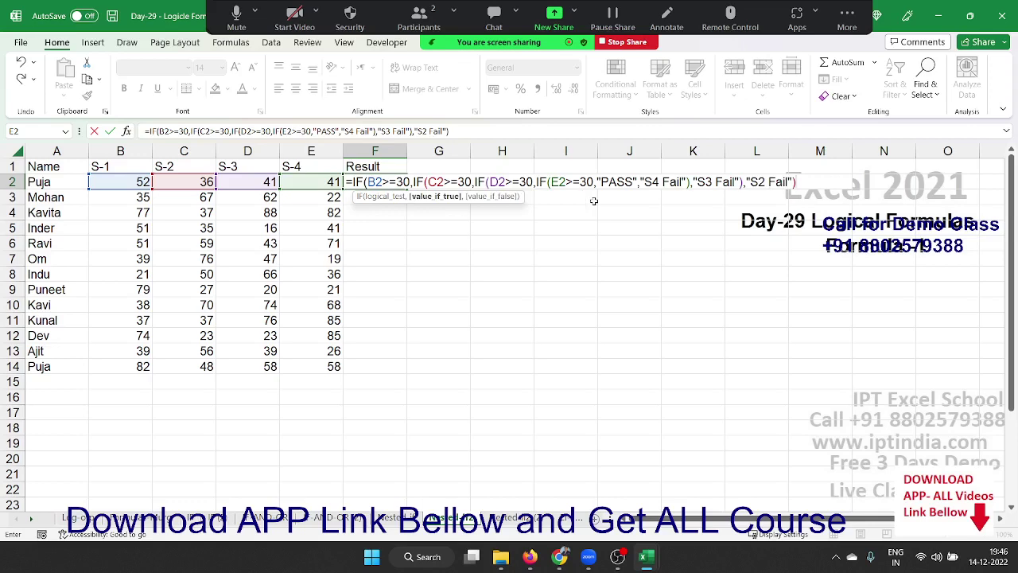
text(,S)
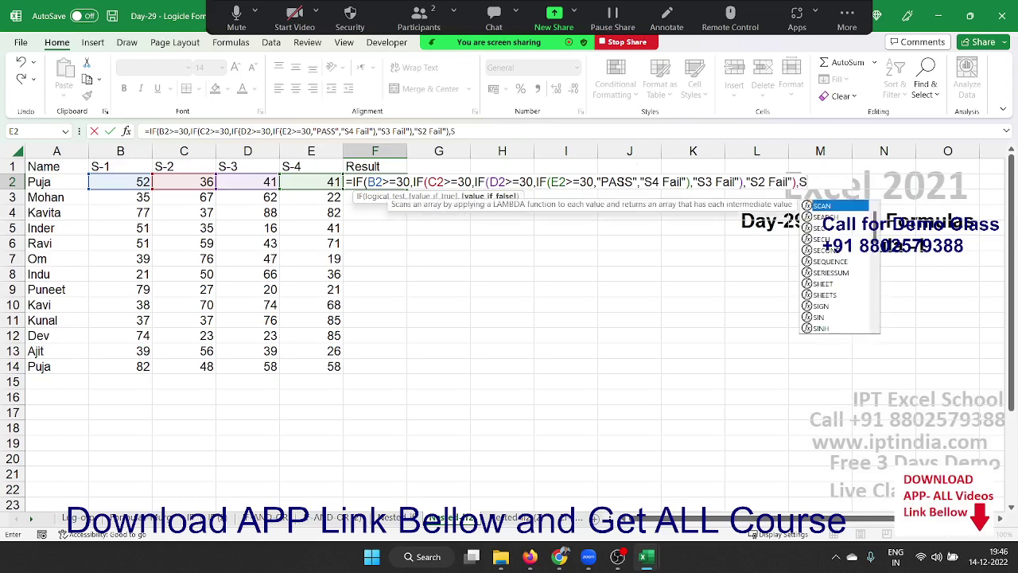
text(3)
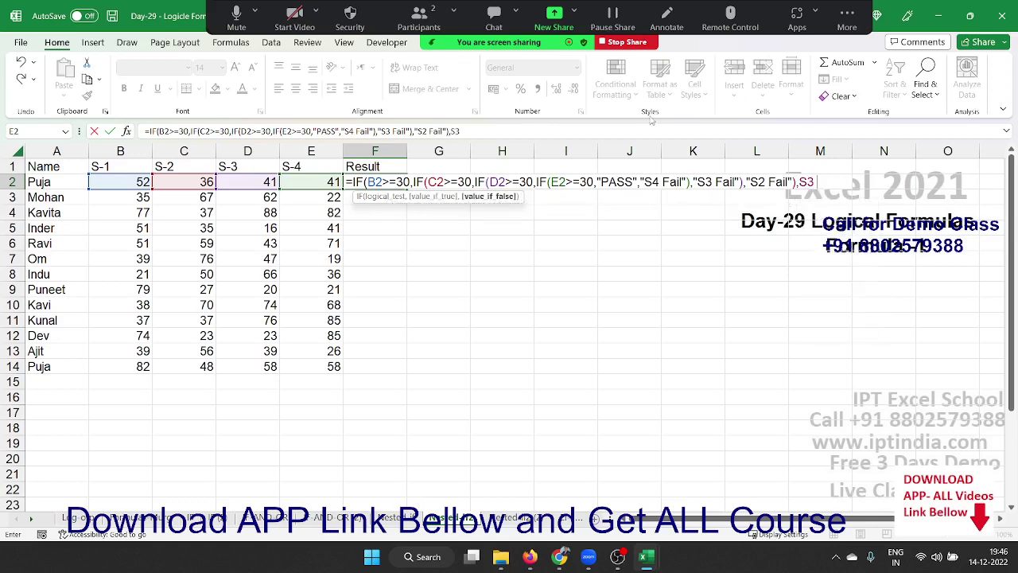
key(BackSpace)
key(BackSpace)
text("S)
text(1 Fai)
text(l"))
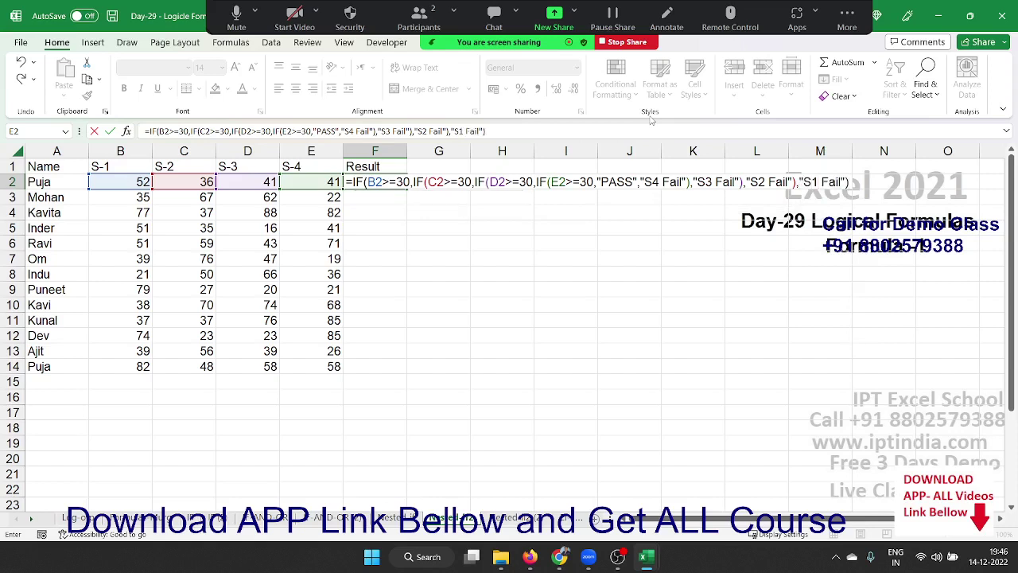
key(Return)
key(Up)
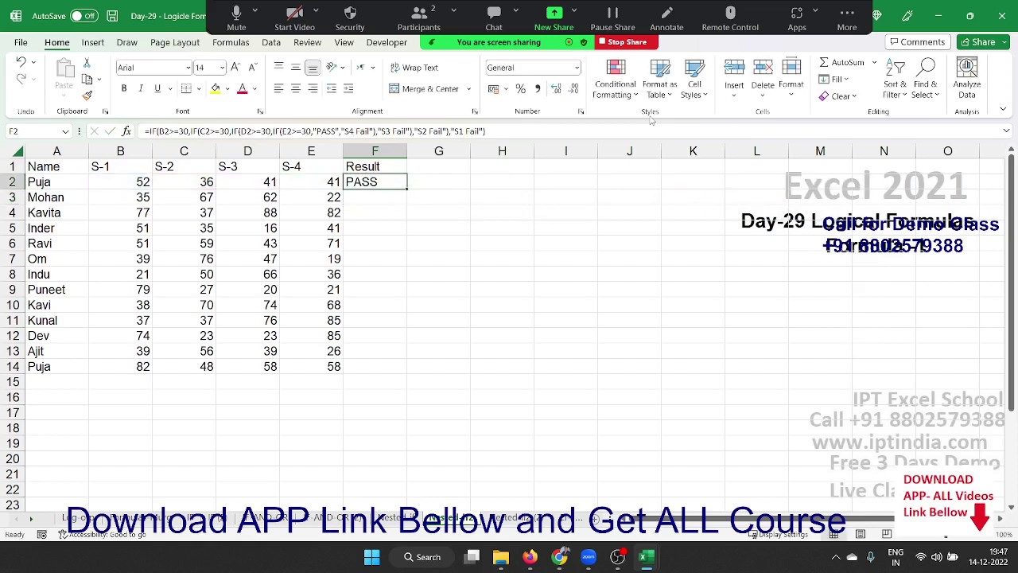
double_click(407, 187)
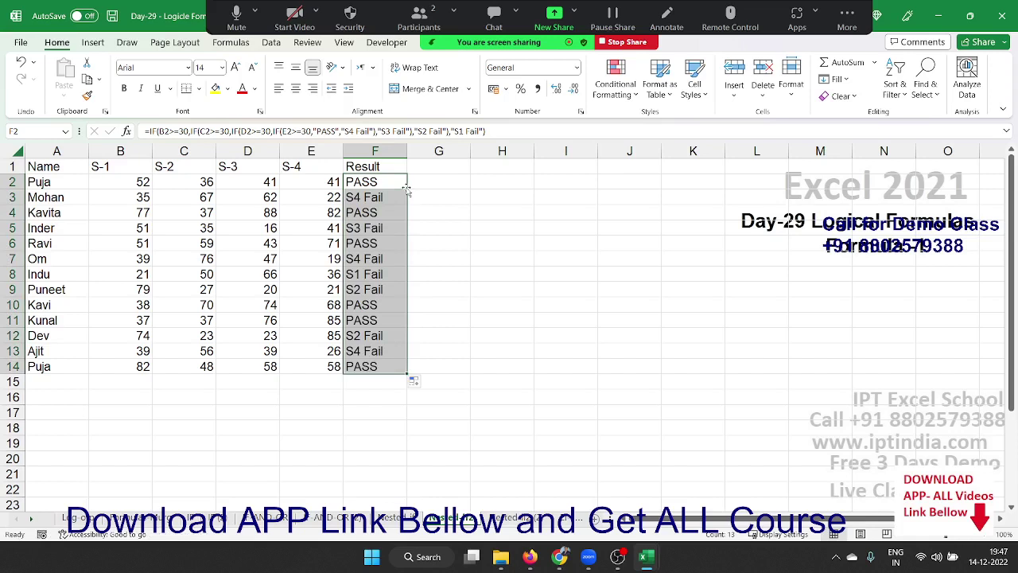
Step: Clear the filled results in F3:F14 and recheck F2's formula
key(Down)
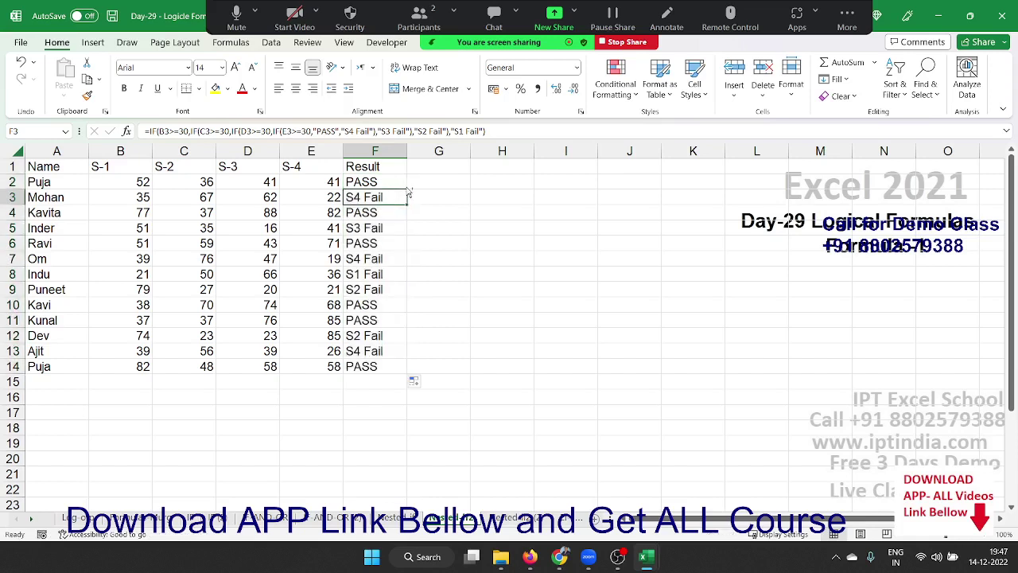
key(ctrl+shift+Down)
key(Delete)
key(Up)
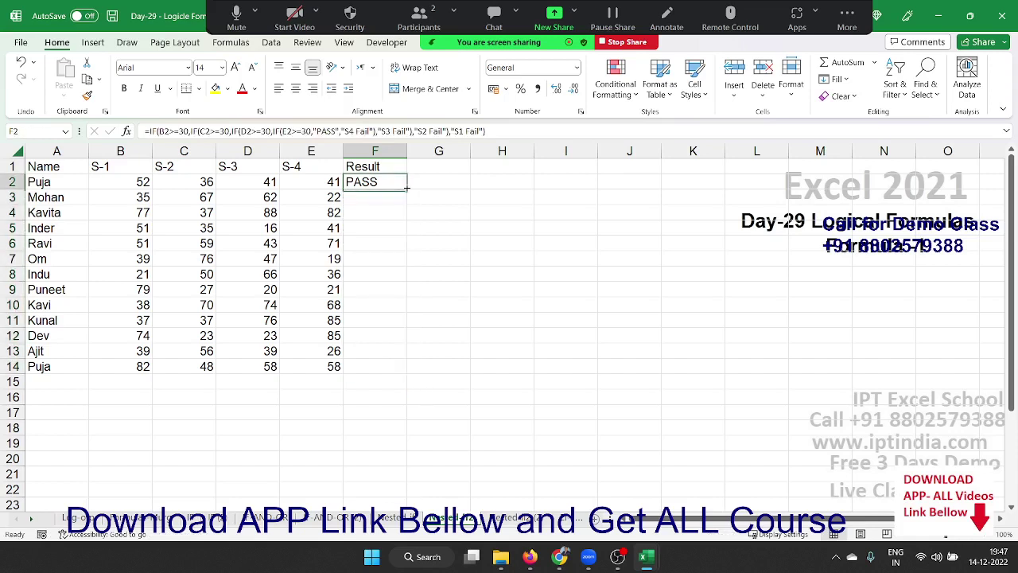
key(Down)
key(Up)
key(F2)
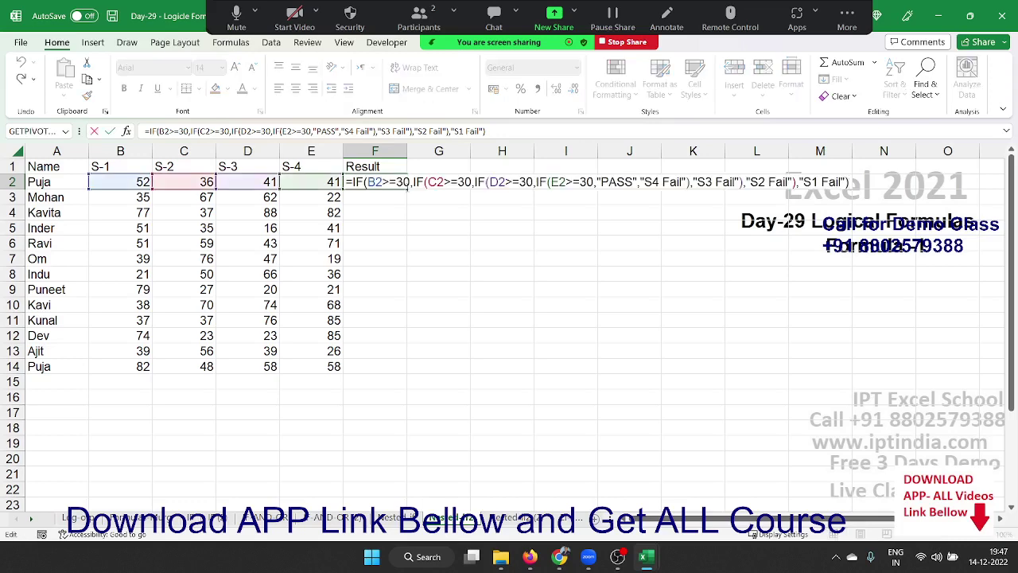
key(Return)
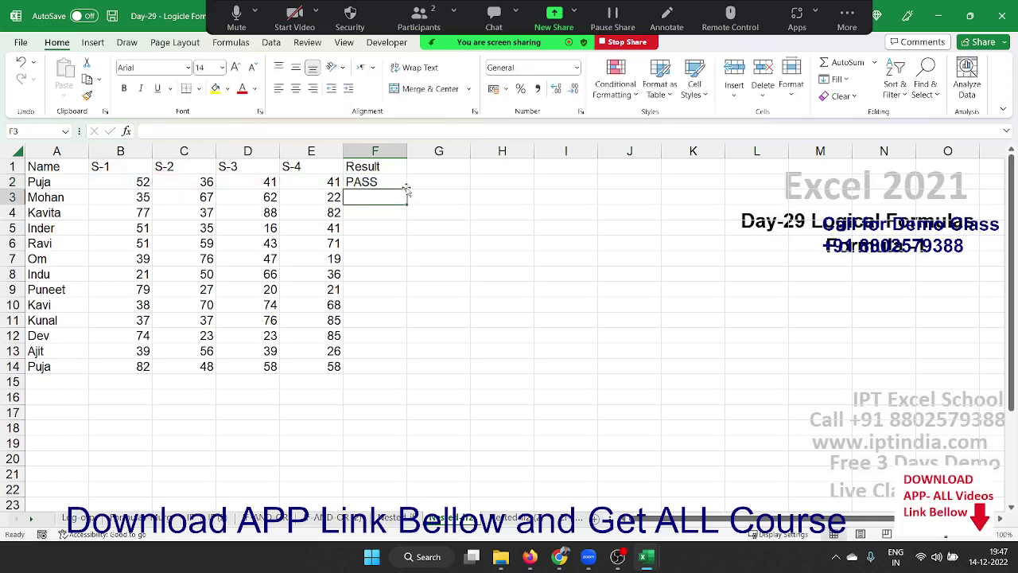
Step: Enter =IF(B3>=30,"PASS","S1 Fail") in F3
text(=IF()
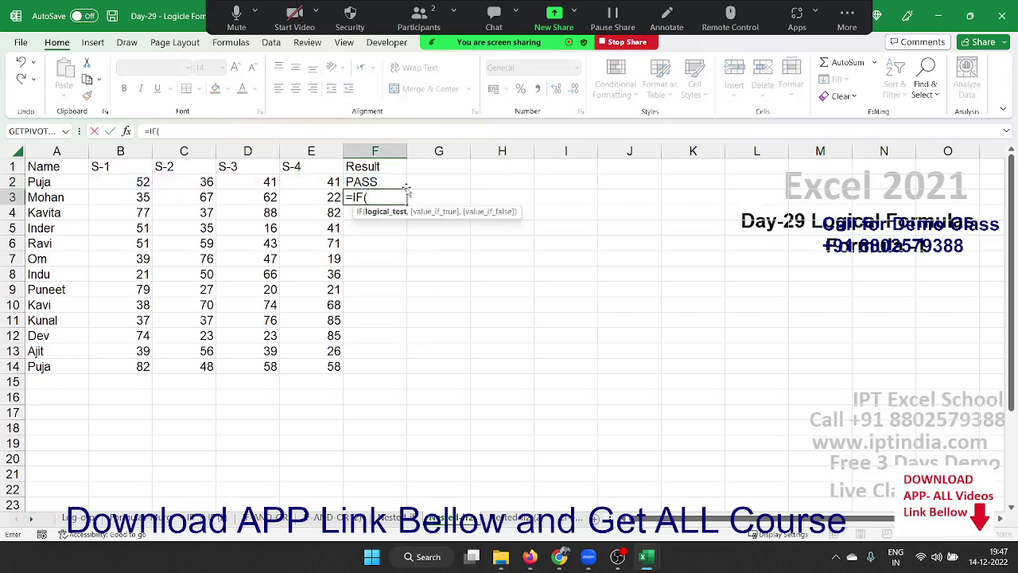
key(Left)
key(Left)
key(Left)
key(Left)
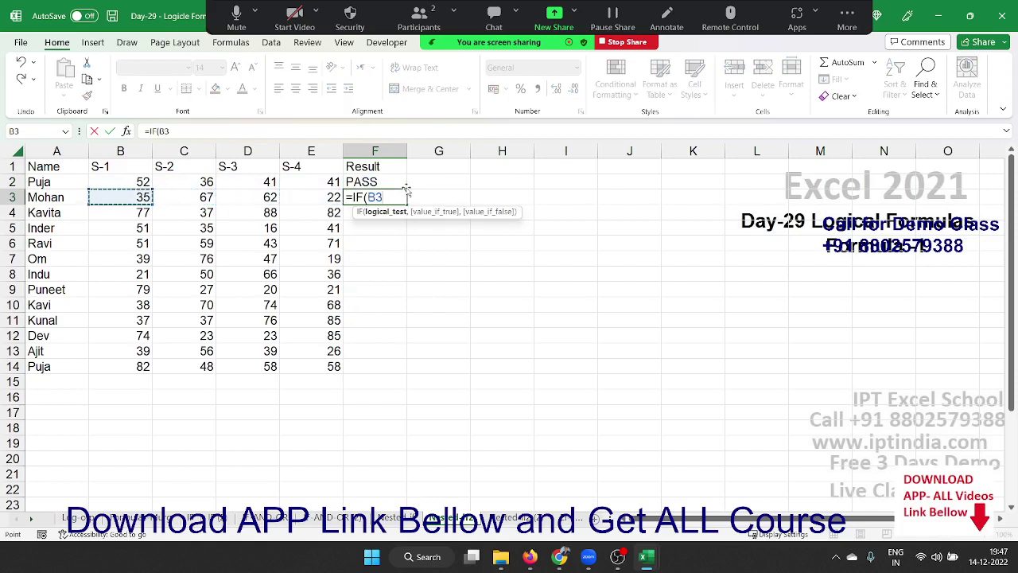
text(<=)
key(BackSpace)
key(BackSpace)
text(>=)
text(3)
key(BackSpace)
text(30,)
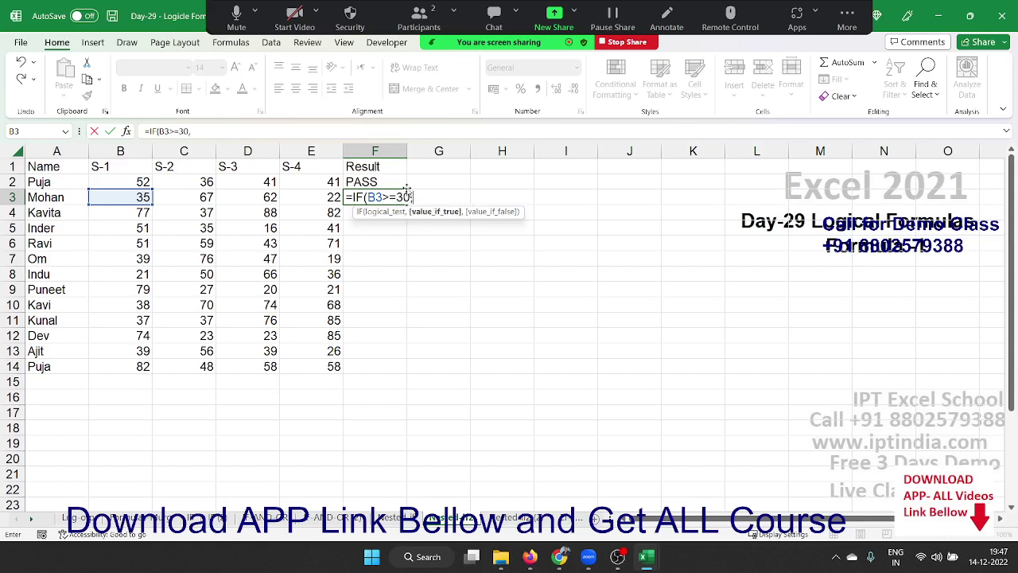
text("PASS)
text(",")
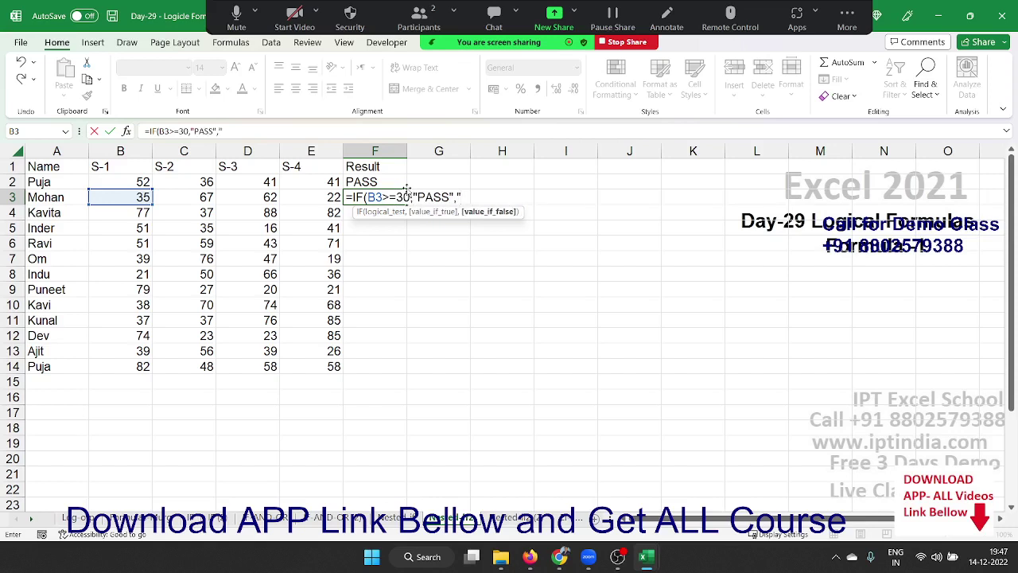
text(S1 )
text(Fail)
text("))
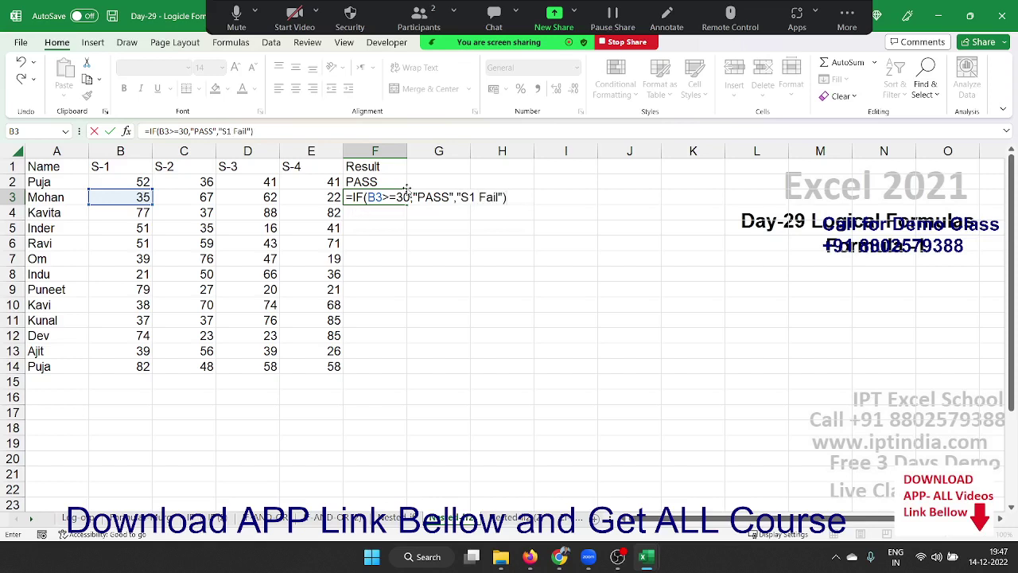
key(ctrl+Return)
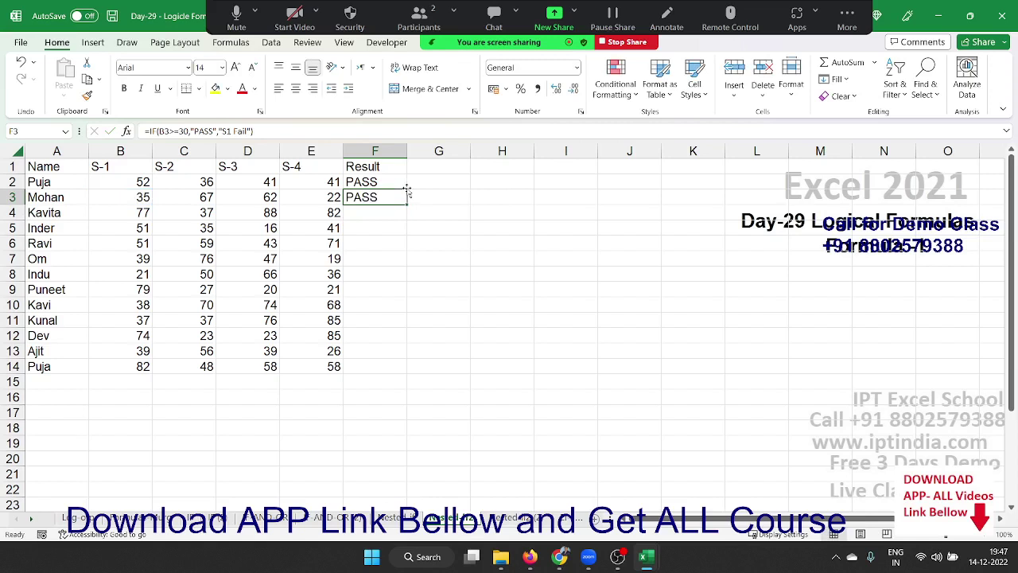
key(Right)
Step: Type =IF(C3>=30,"Pass","S2 Fail") in G3 to test the S-2 mark
text(=if)
key(Tab)
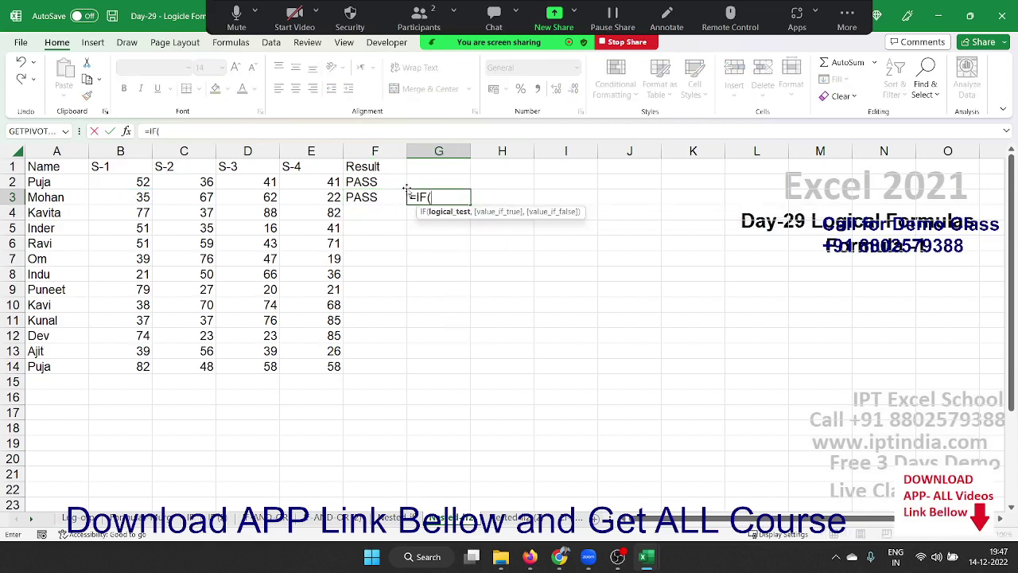
key(Left)
key(Left)
key(Left)
key(Left)
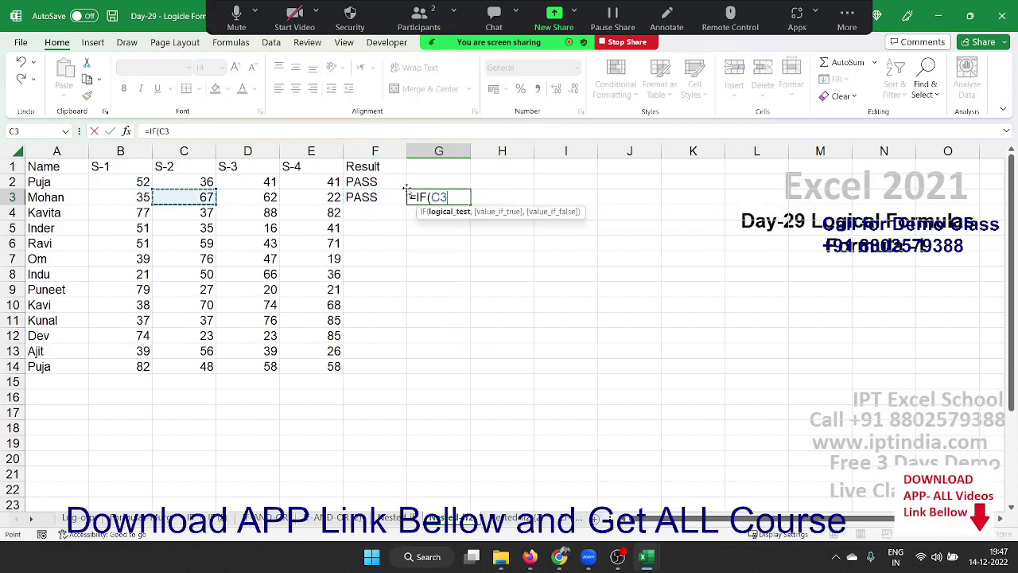
text(>=30)
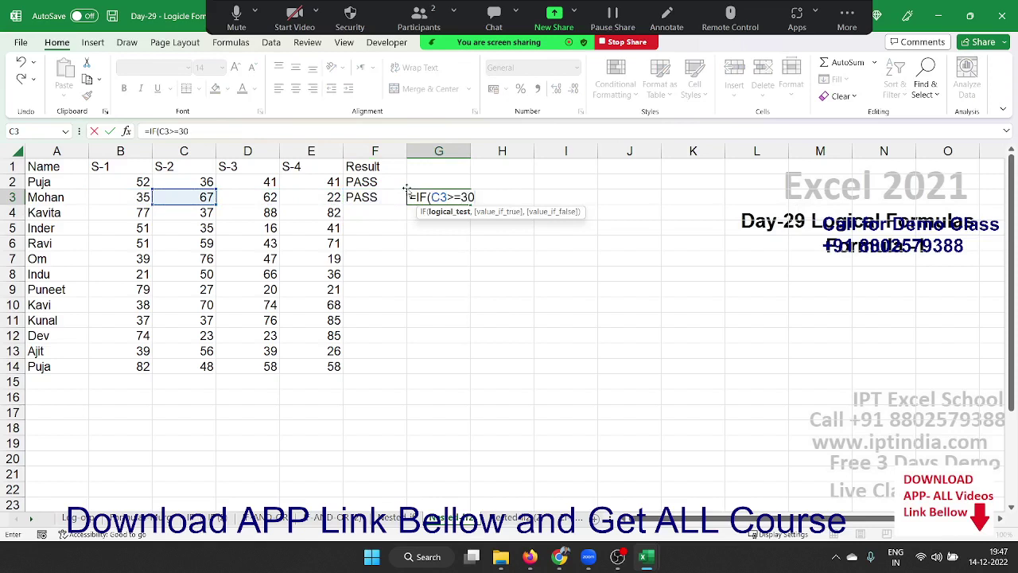
text(,"Pass")
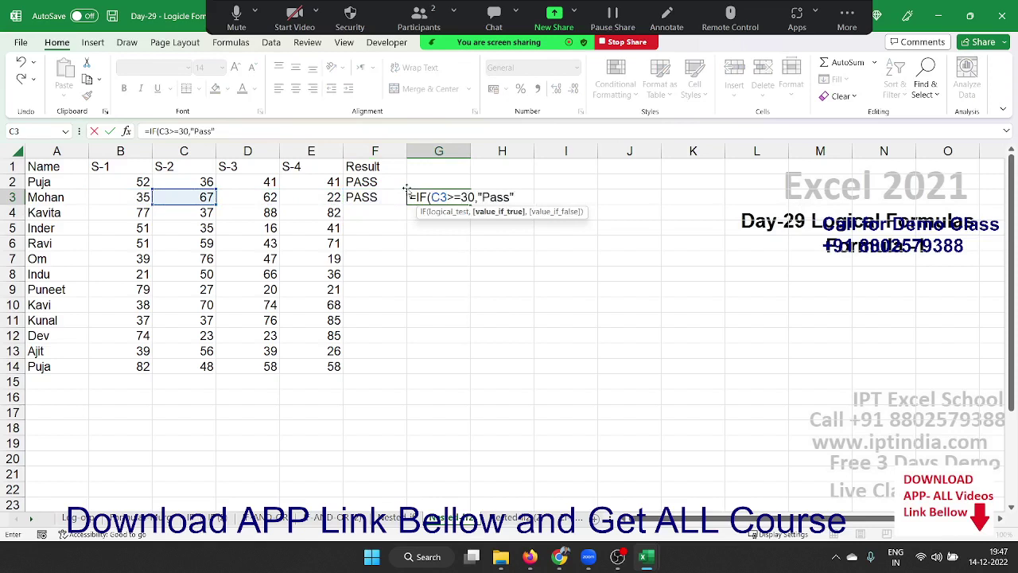
text(,"Fa)
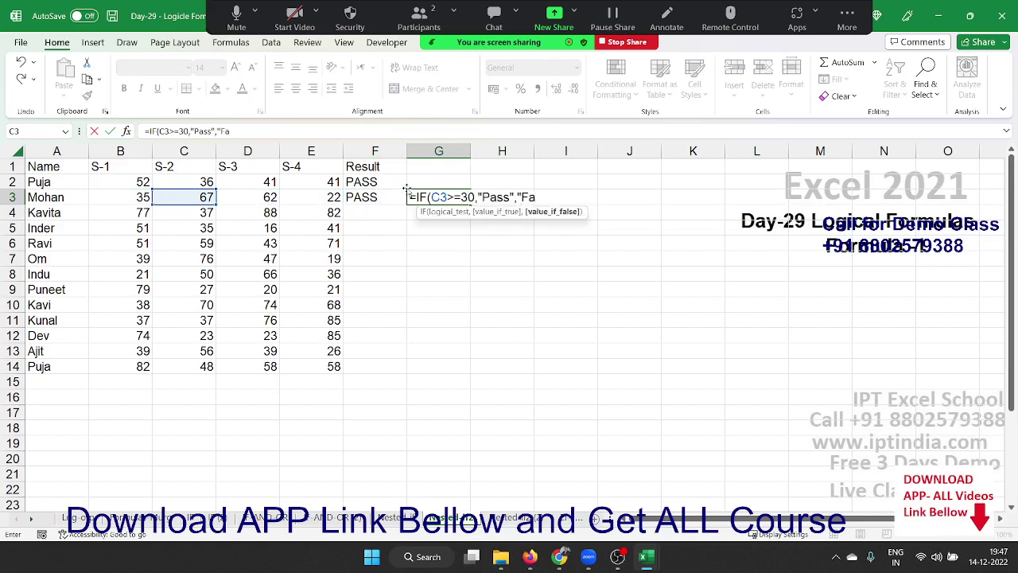
text(il)
key(BackSpace)
key(BackSpace)
key(BackSpace)
key(BackSpace)
text(S2Fai)
text("))
Step: Commit G3 and enter =IF(D3>=30,"Pass","Fail") in H3, fixing the missing-parenthesis error
key(Tab)
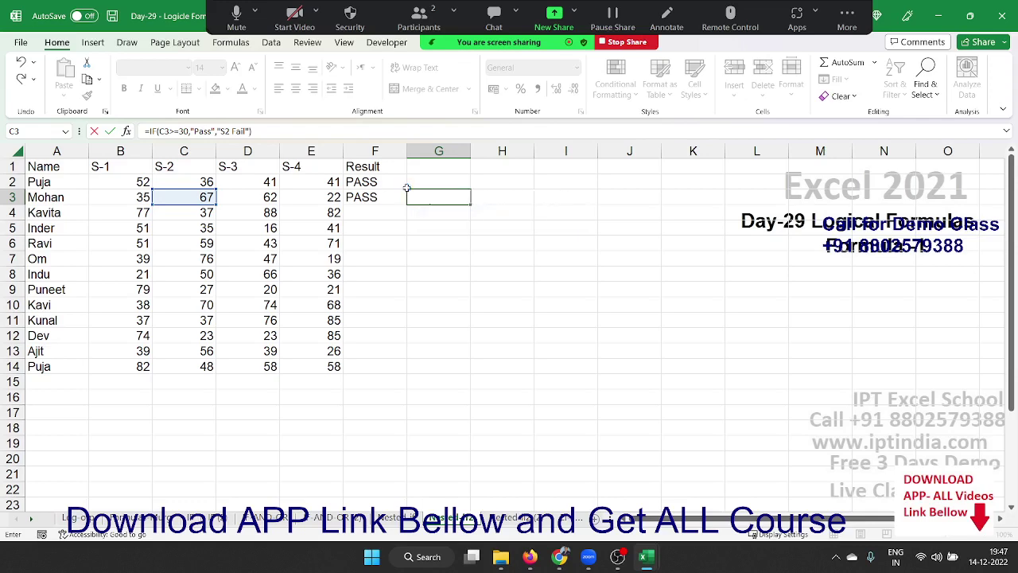
text(=I)
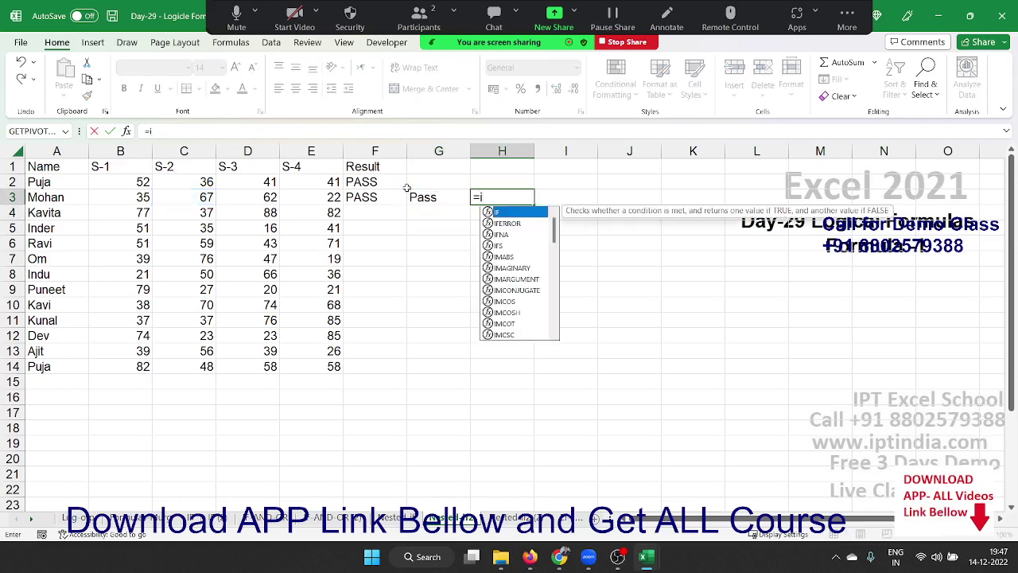
text(F()
key(Left)
key(Left)
key(Left)
key(Left)
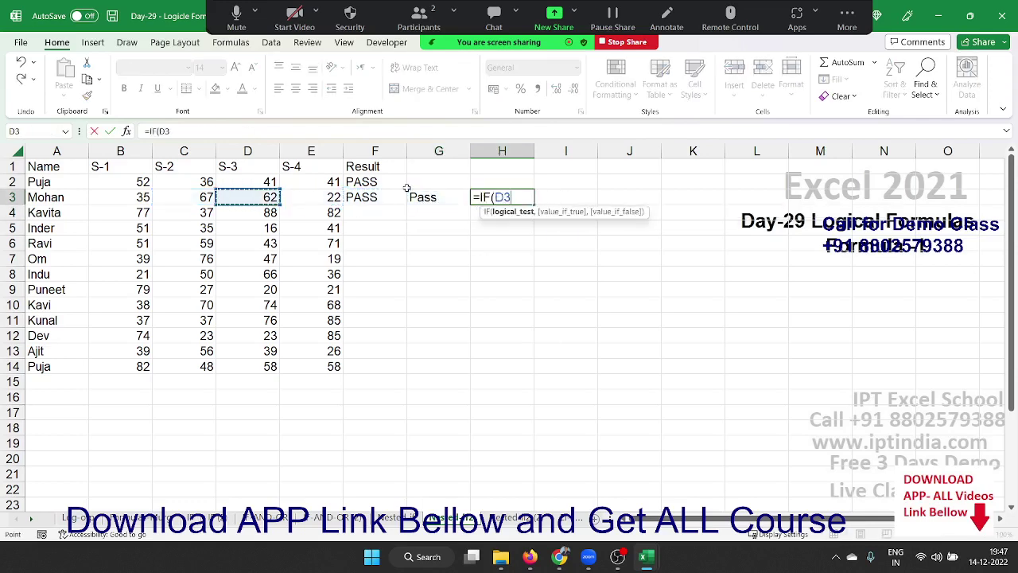
text(>=)
key(Return)
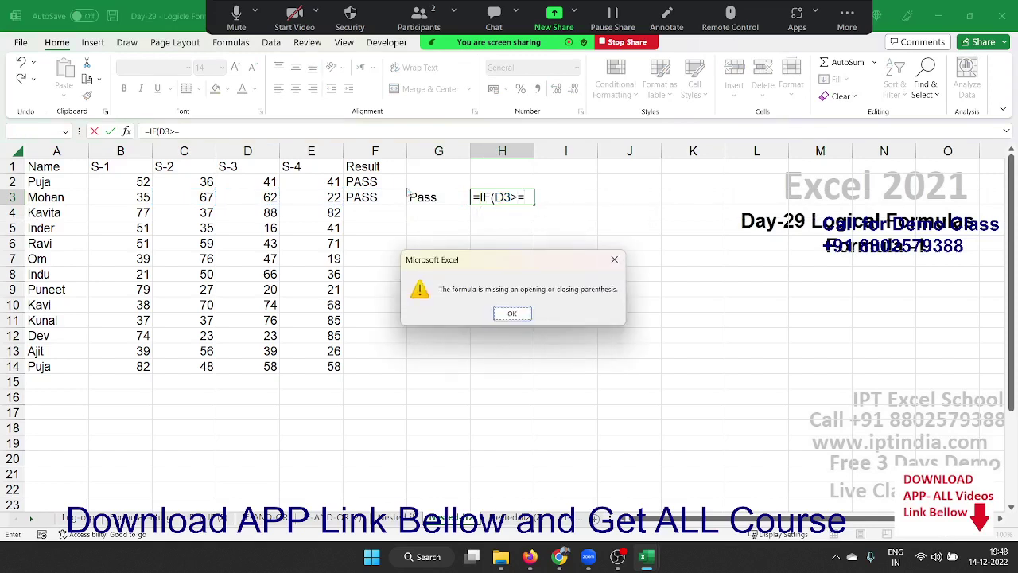
key(Return)
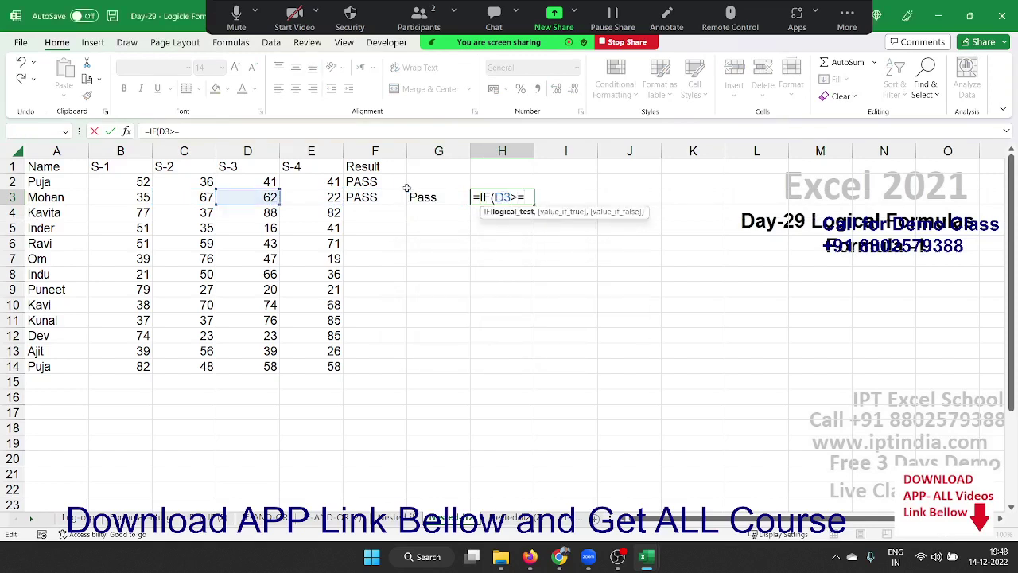
text(30)
text(,")
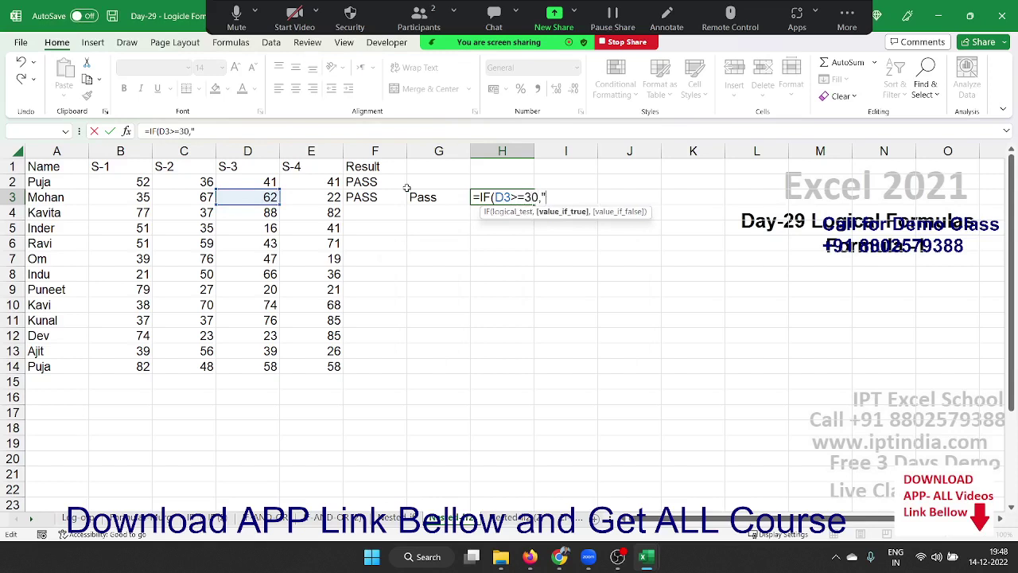
text(Pass")
text(,"Fail)
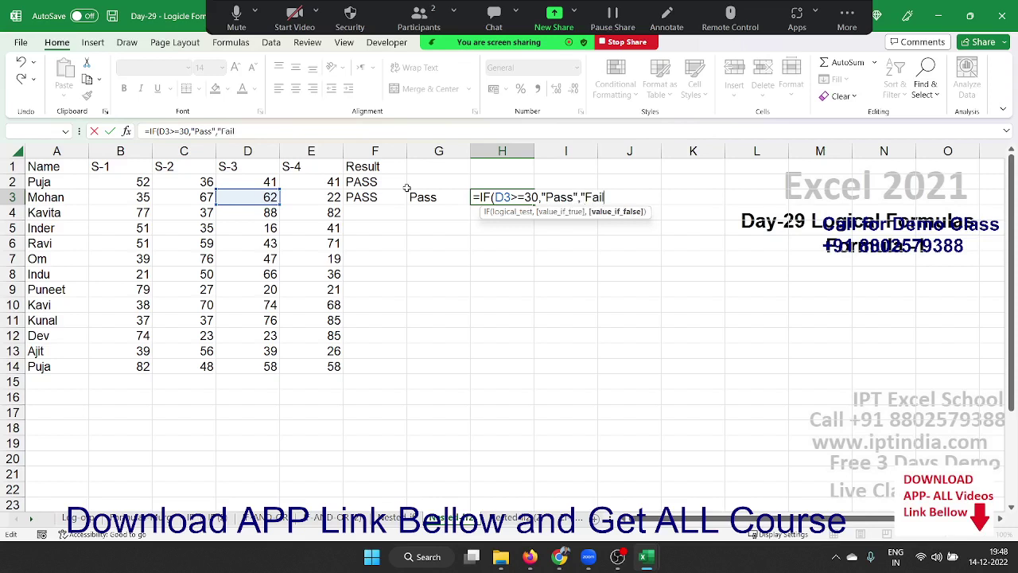
text("))
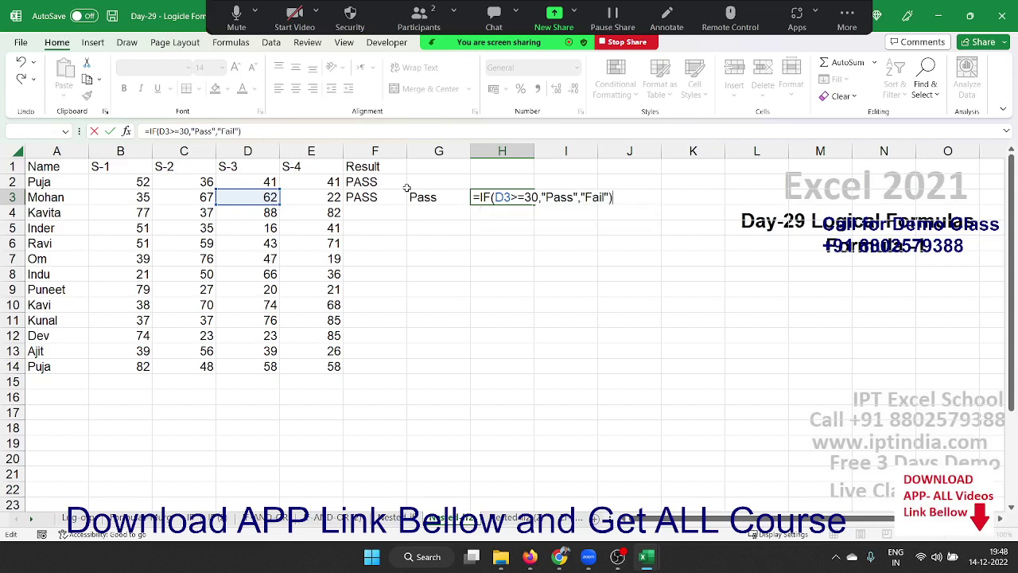
key(Return)
Step: Correct H3's fail result label to "s3 Fail"
key(Up)
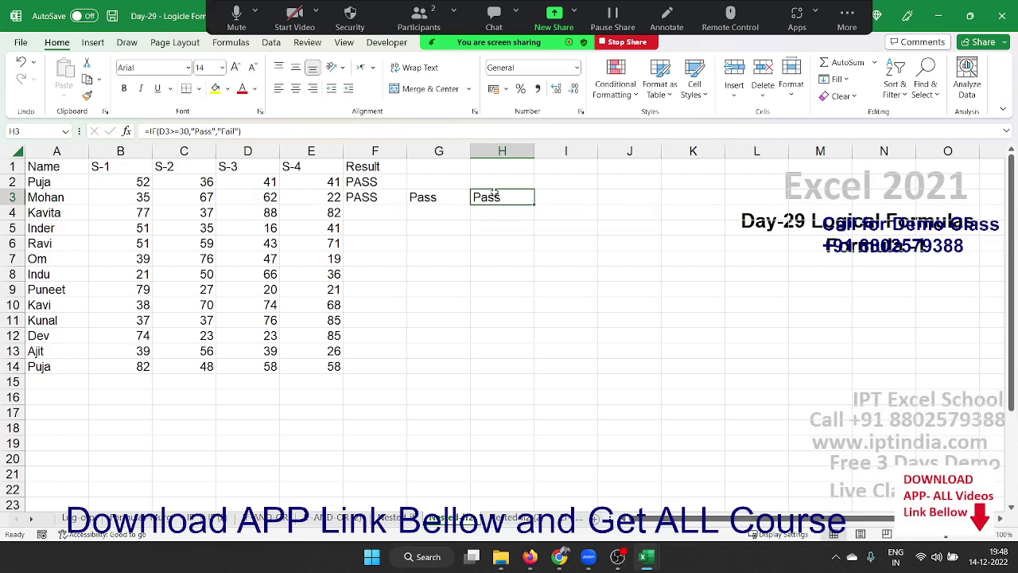
key(F2)
click(584, 198)
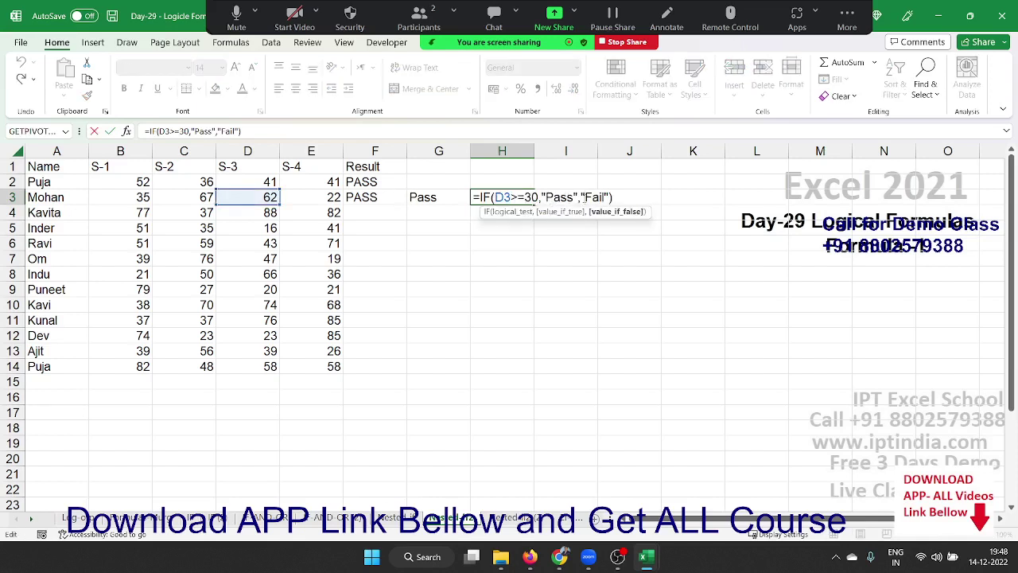
text(s3)
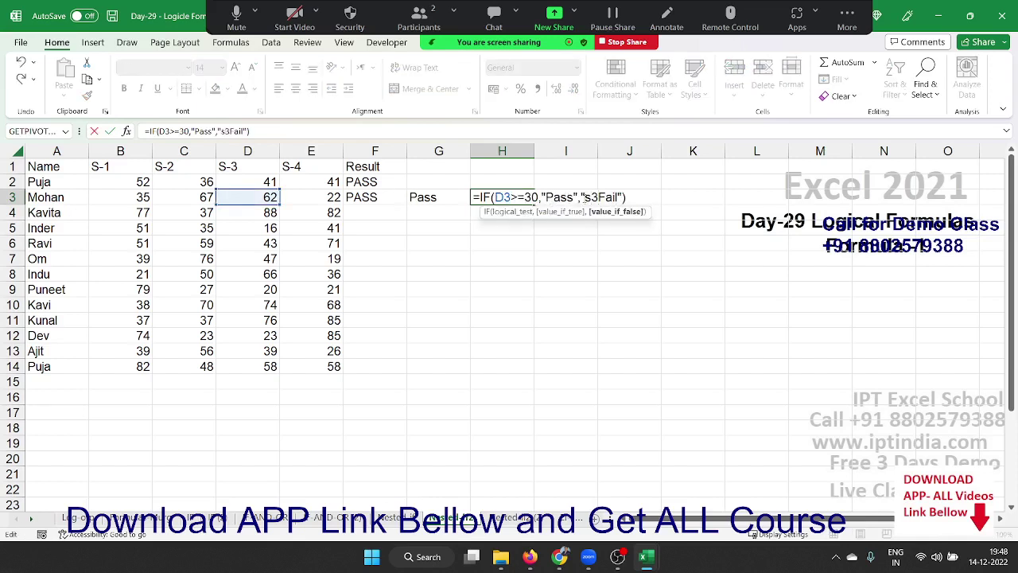
key(Return)
Step: Enter =IF(E3>=30,"Pass","S4 Fail") in I3, removing a stray trailing 3
click(583, 197)
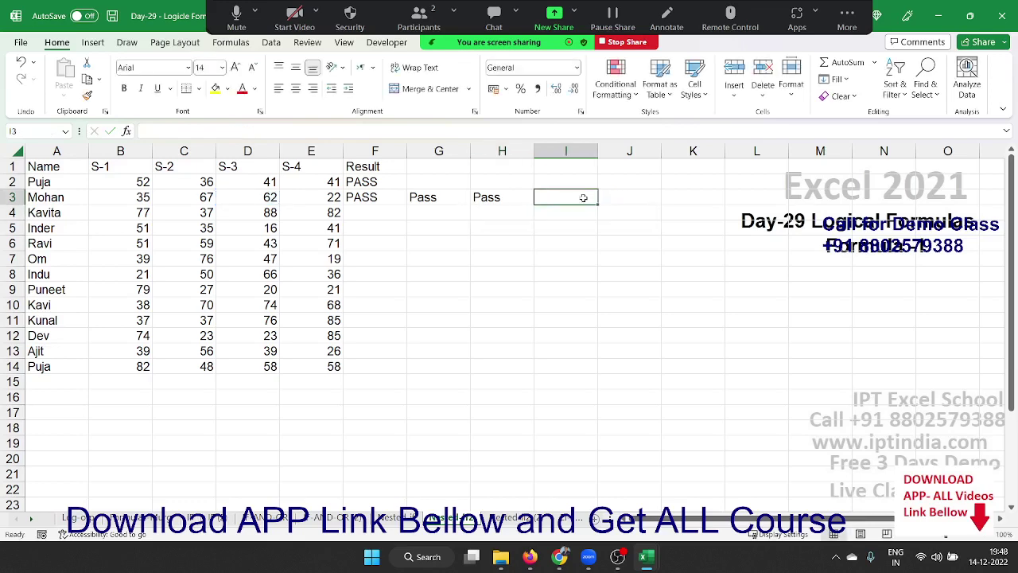
text(=if)
key(Tab)
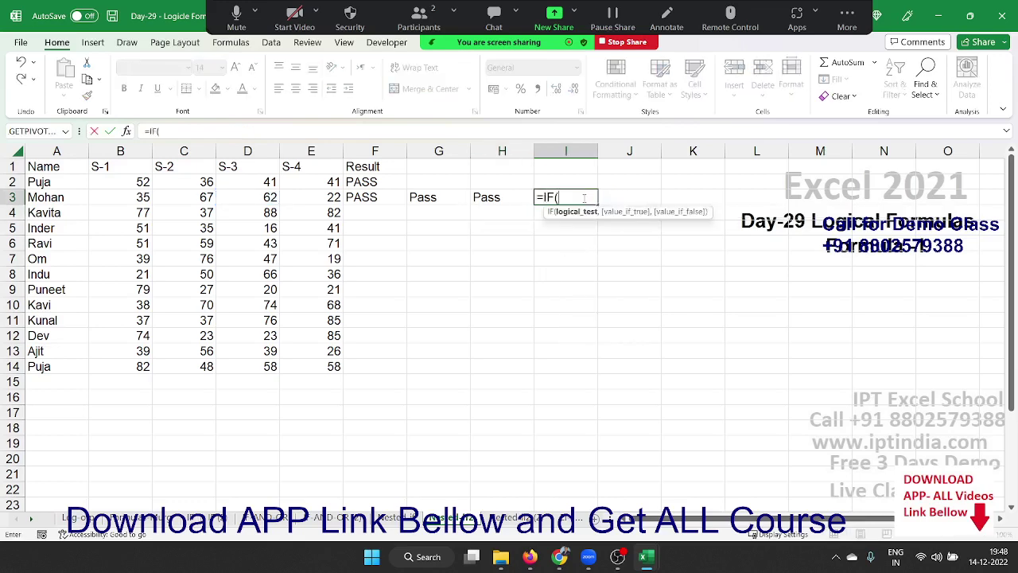
key(Left)
key(Left)
key(Left)
key(Left)
text(>=)
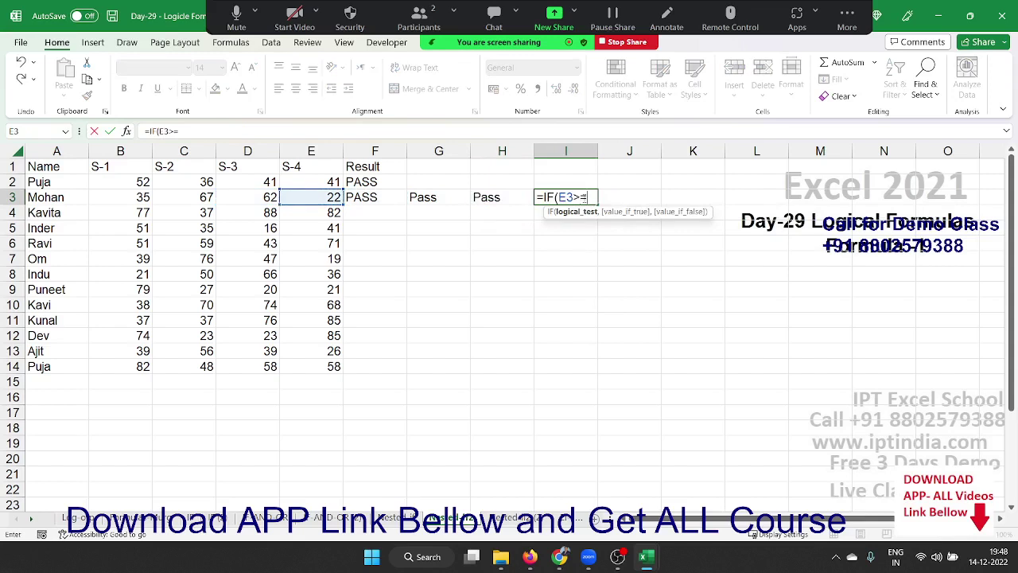
text(30,)
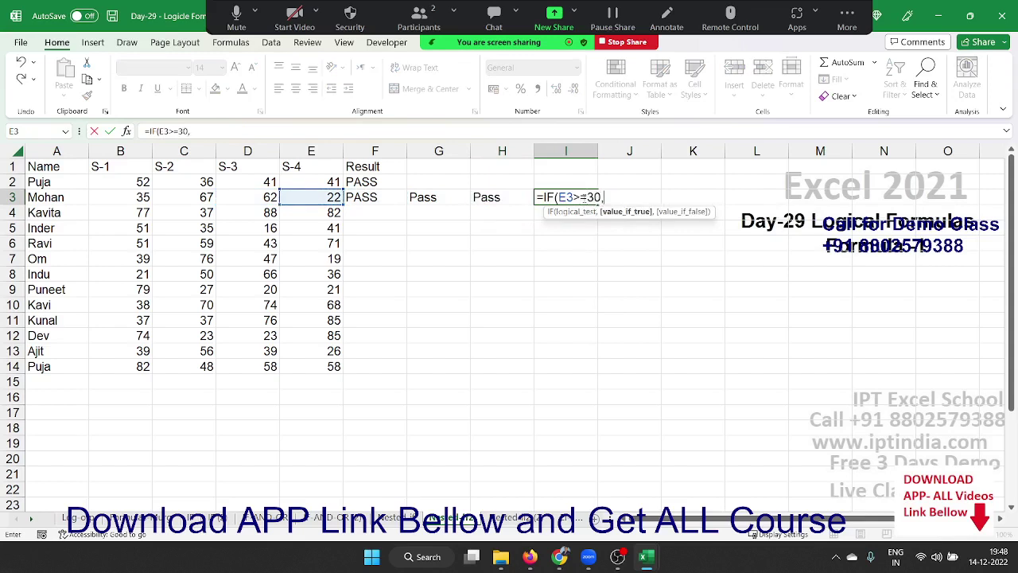
text("Pass)
text(",")
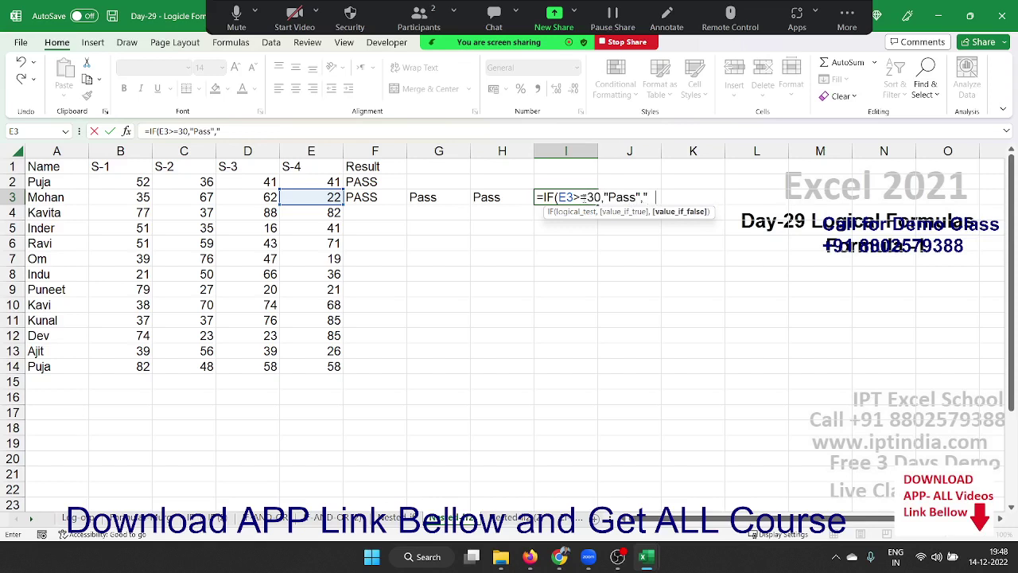
text(S4 Fail")
text()3)
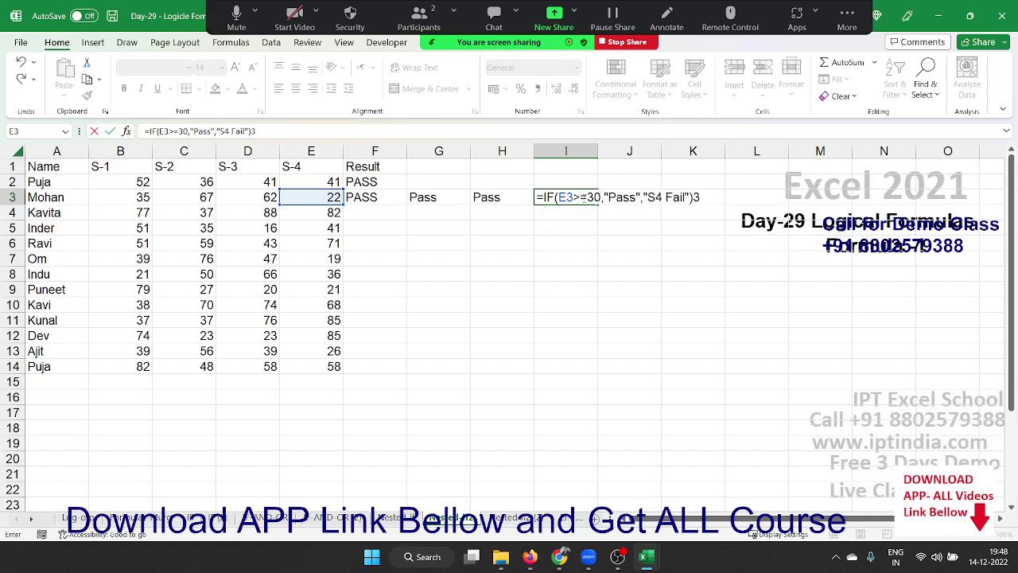
key(BackSpace)
key(Return)
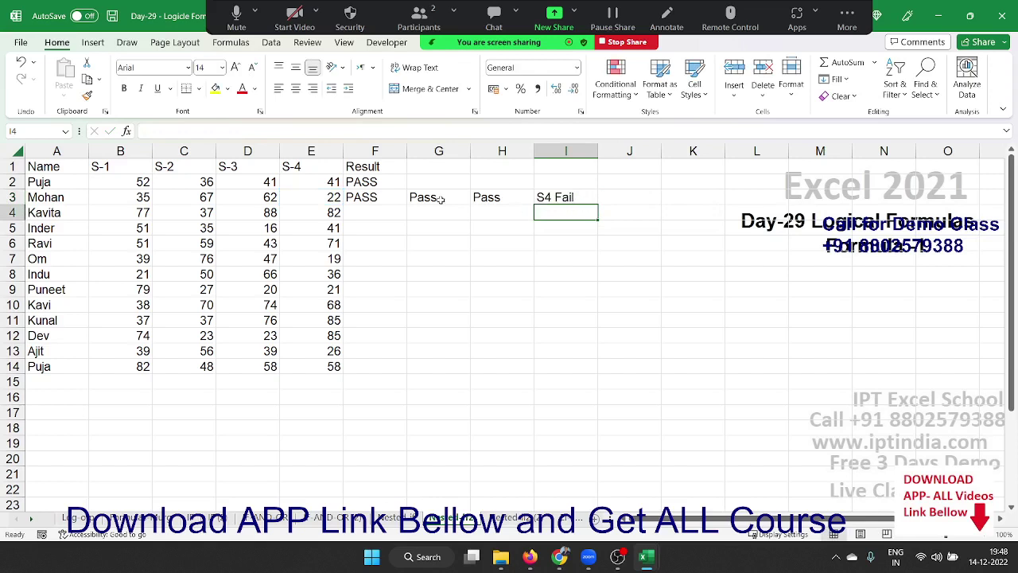
click(375, 200)
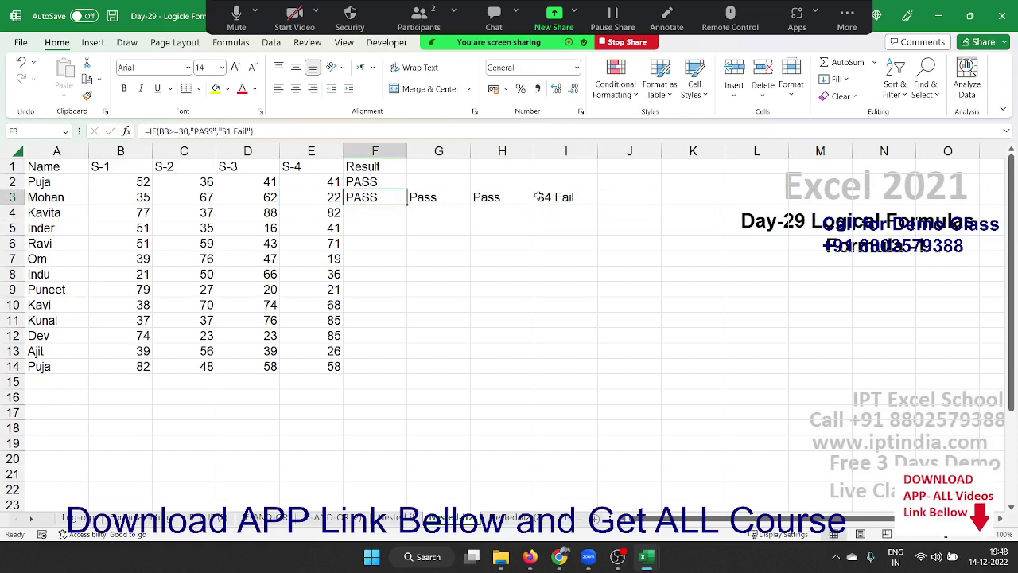
Step: Try pasting I3's S-4 check over H3's "Pass" argument, then abandon the edit
drag(537, 197, 375, 198)
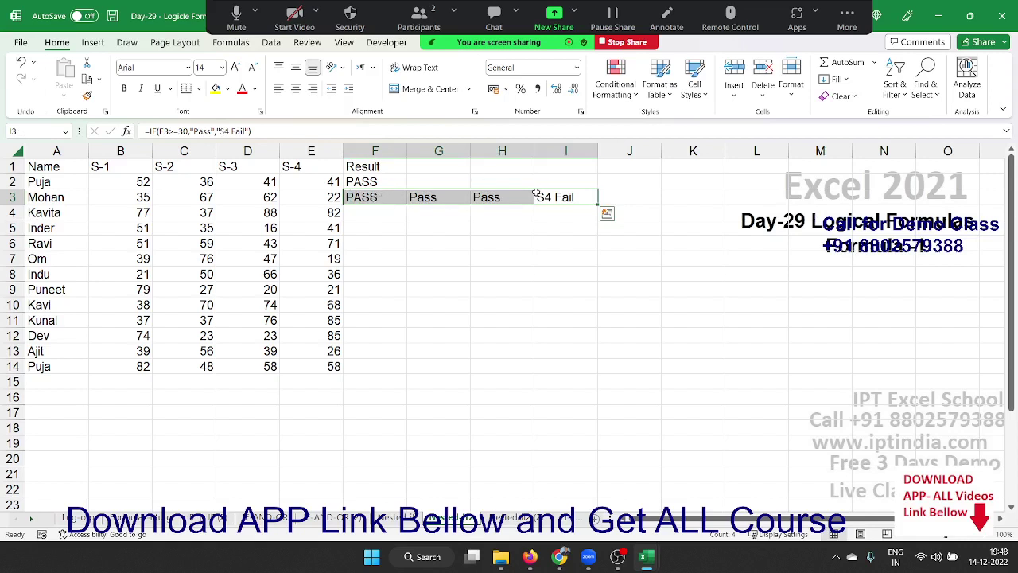
click(560, 196)
double_click(560, 197)
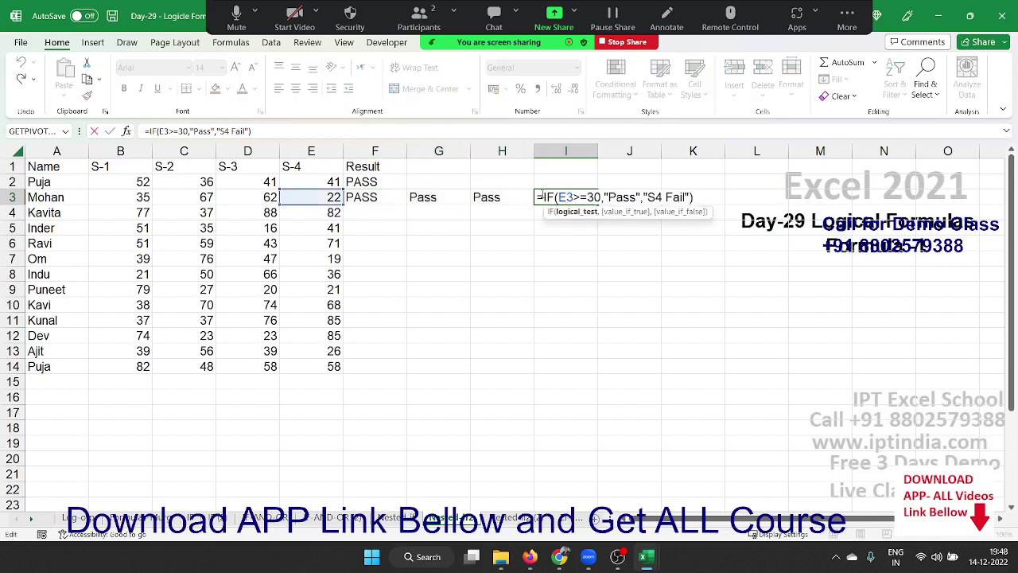
key(Escape)
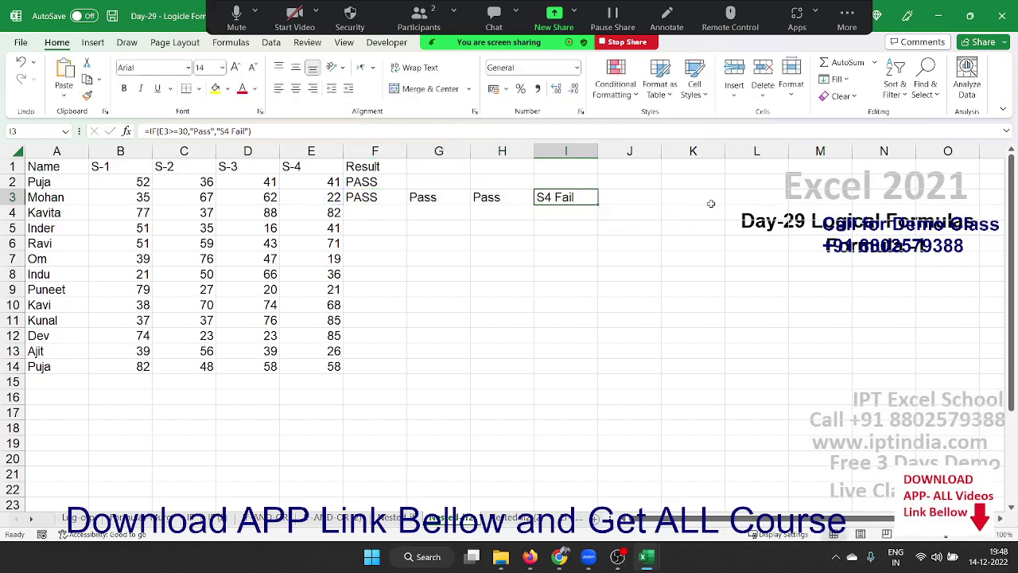
click(514, 200)
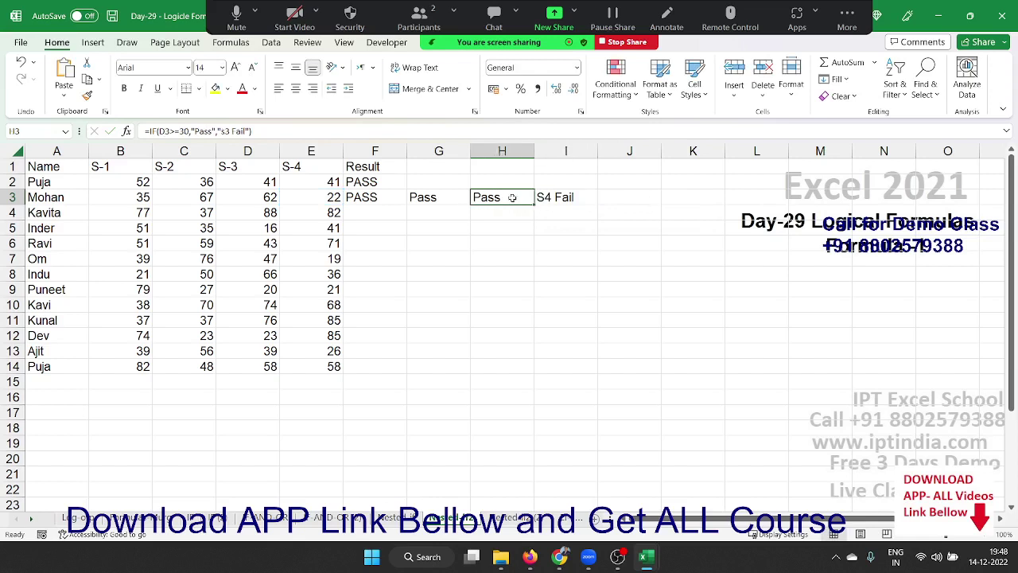
double_click(514, 200)
drag(576, 197, 542, 197)
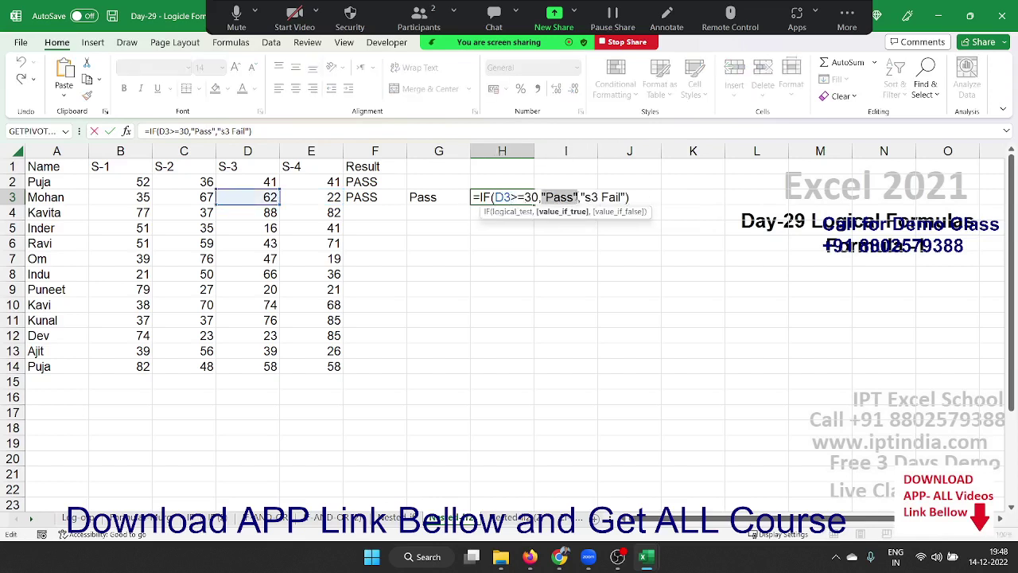
key(Delete)
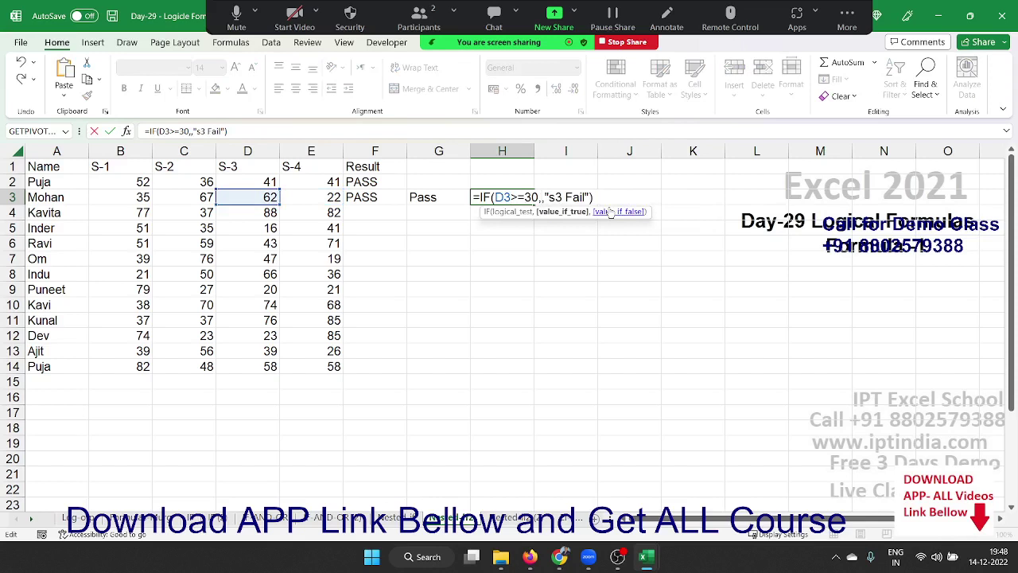
text(IF(E3>=30,"Pass","S4 Fail"))
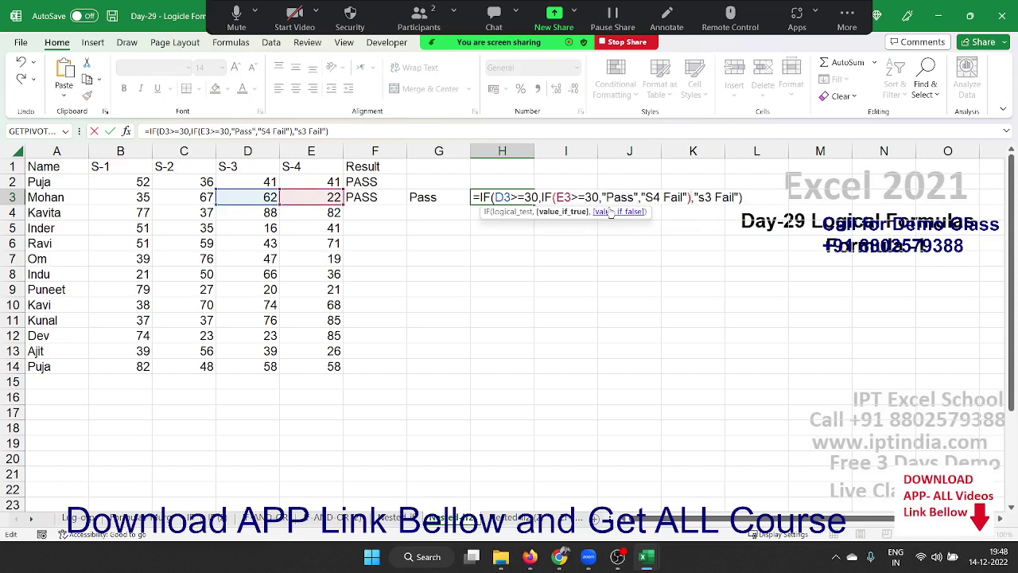
key(ctrl+Return)
key(Right)
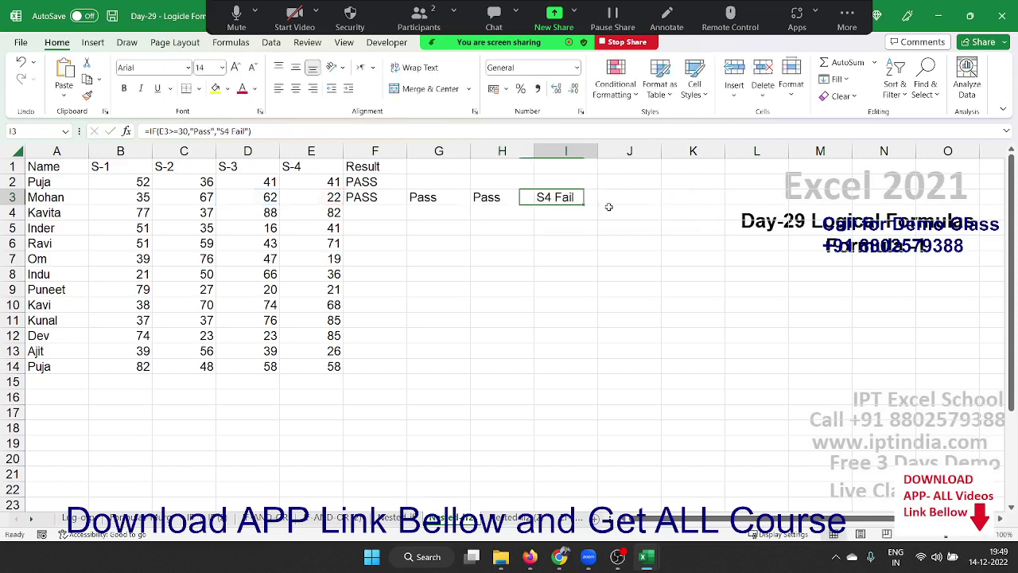
key(F2)
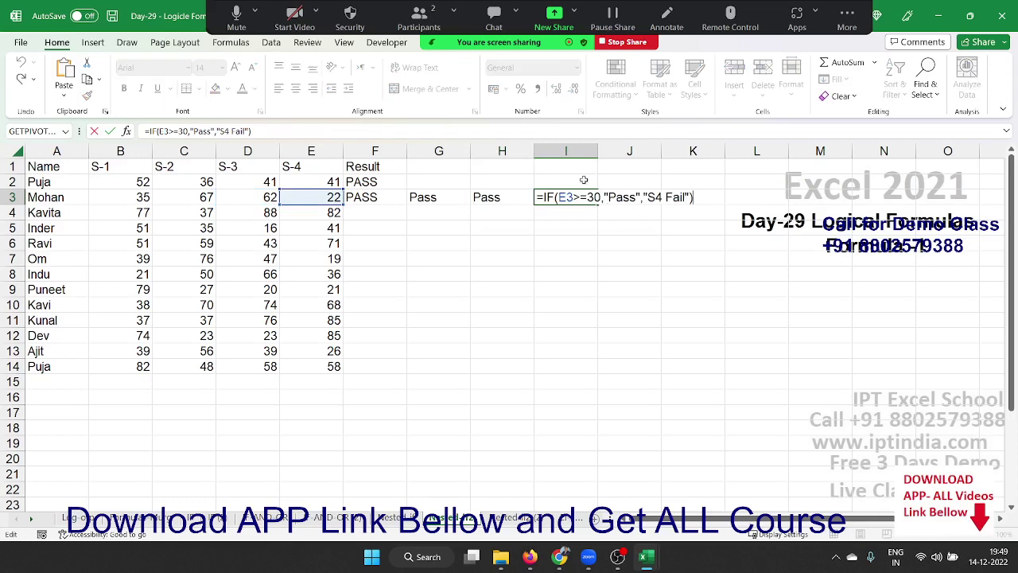
drag(544, 197, 753, 181)
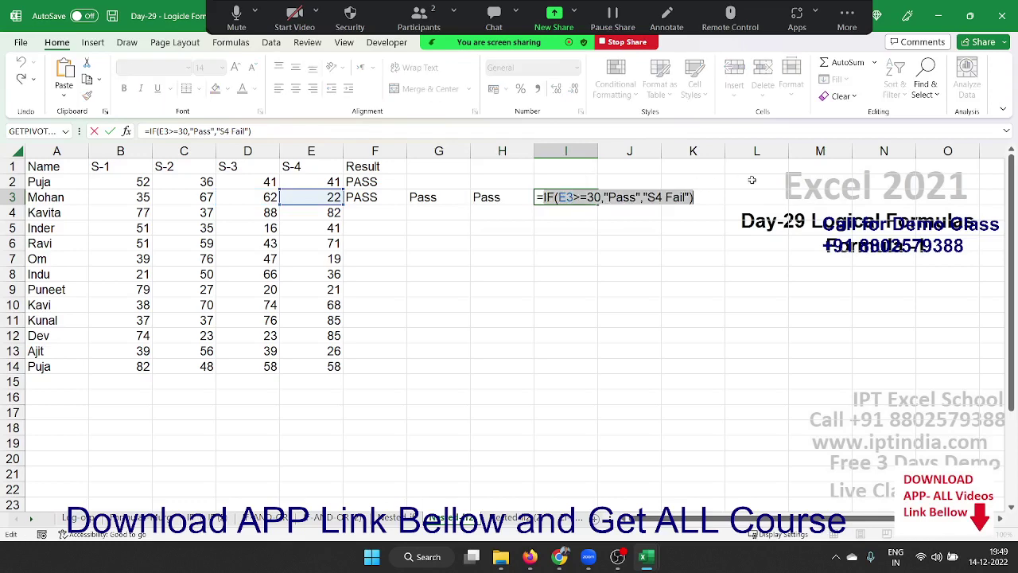
key(Escape)
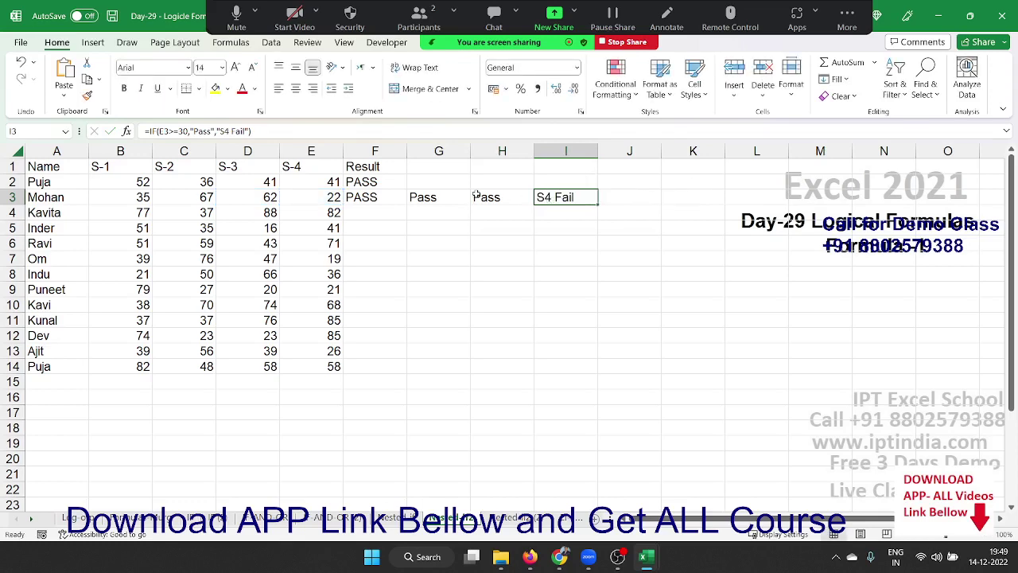
Step: Replace H3's "Pass" with IF(E3>=30,"Pass","S4 Fail") and copy the nested formula text
click(475, 194)
key(F2)
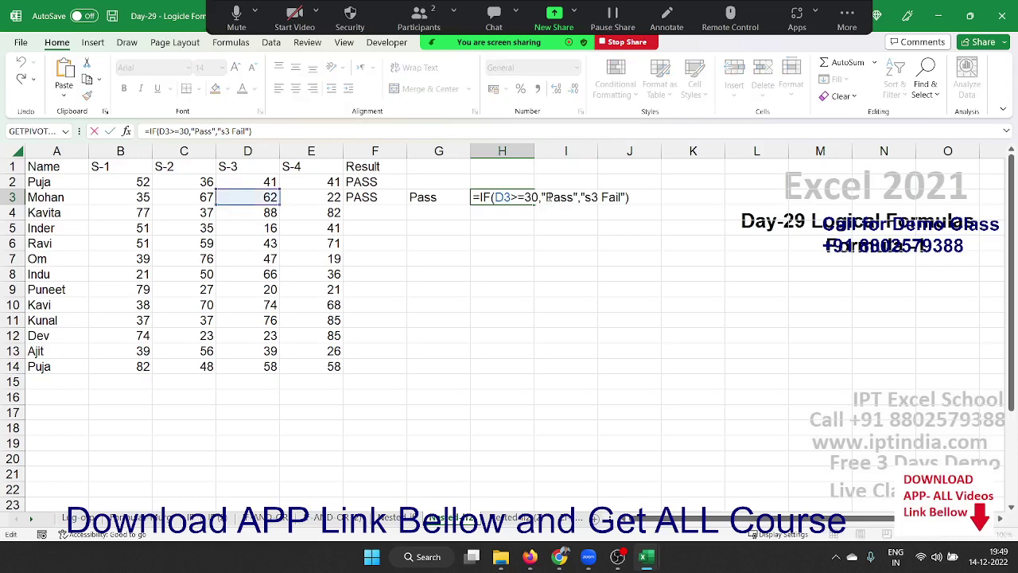
double_click(548, 197)
key(BackSpace)
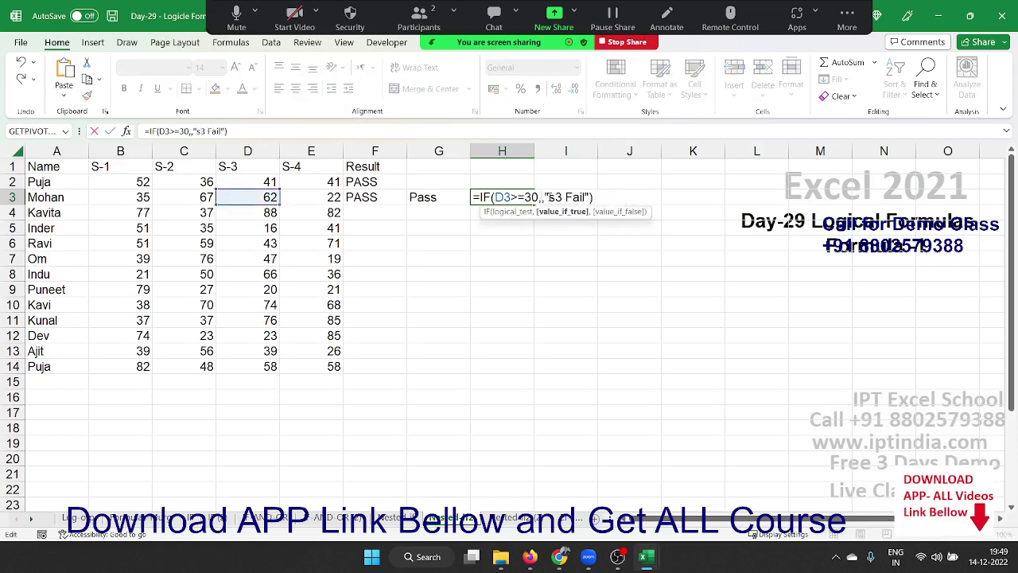
text(IF(E3>=30,"Pass","S4 Fail"))
key(Return)
key(Up)
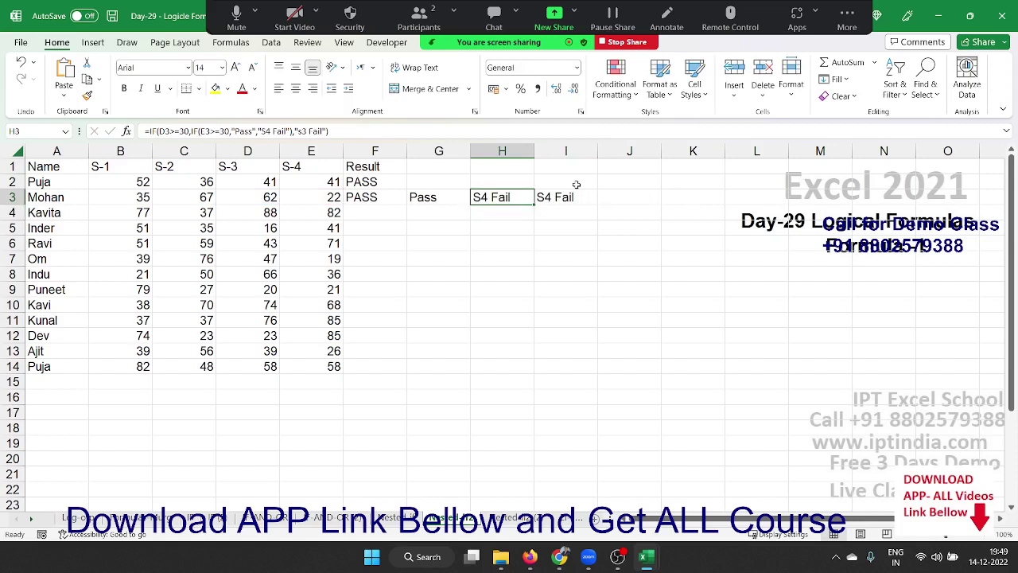
double_click(485, 198)
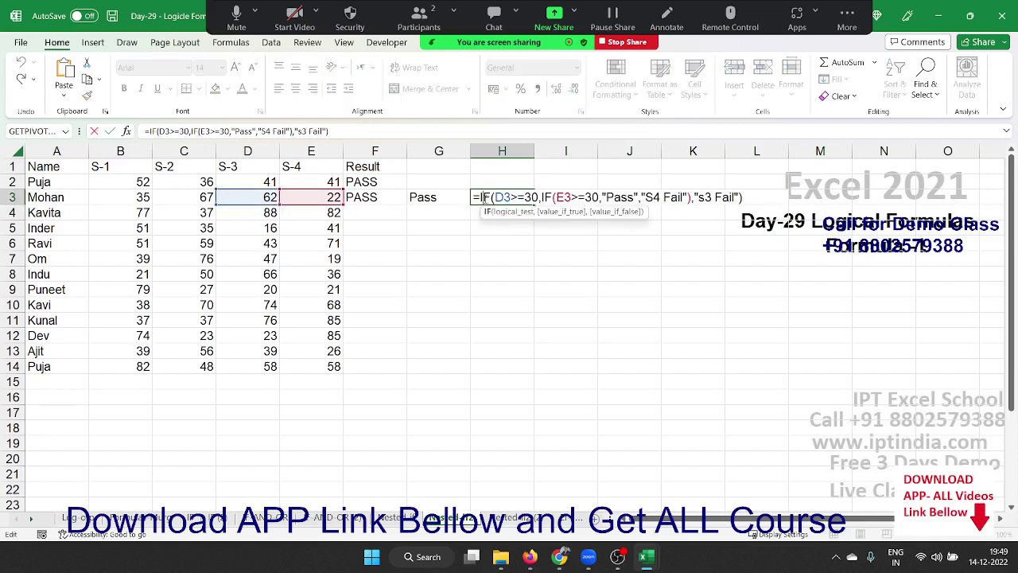
drag(475, 197, 653, 197)
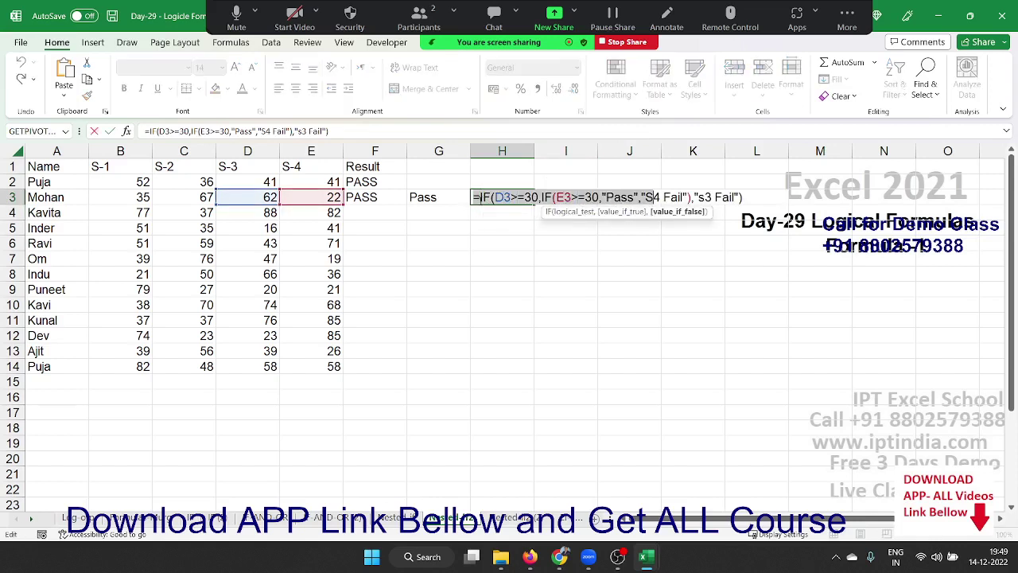
drag(475, 197, 743, 197)
key(ctrl+c)
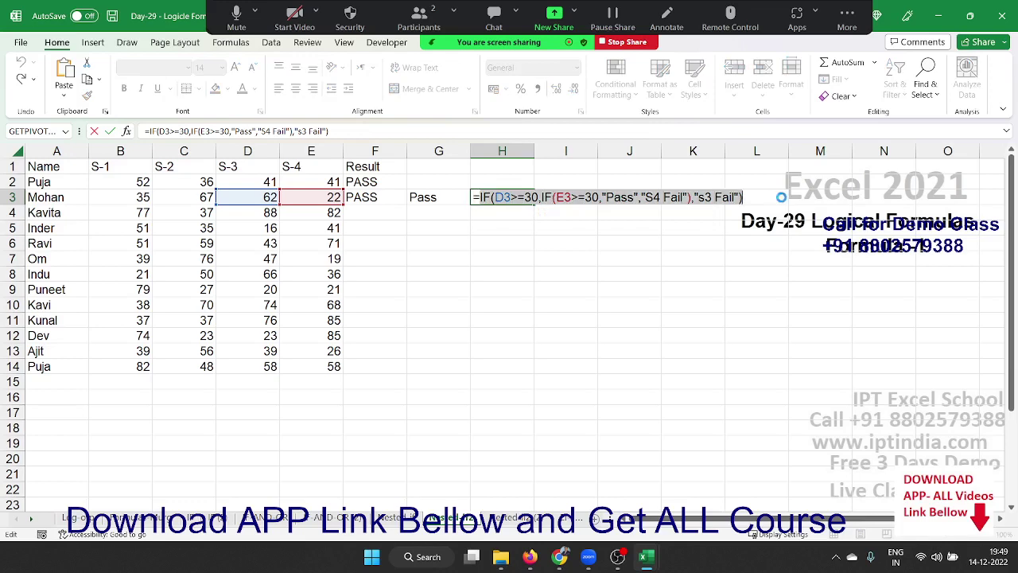
key(Escape)
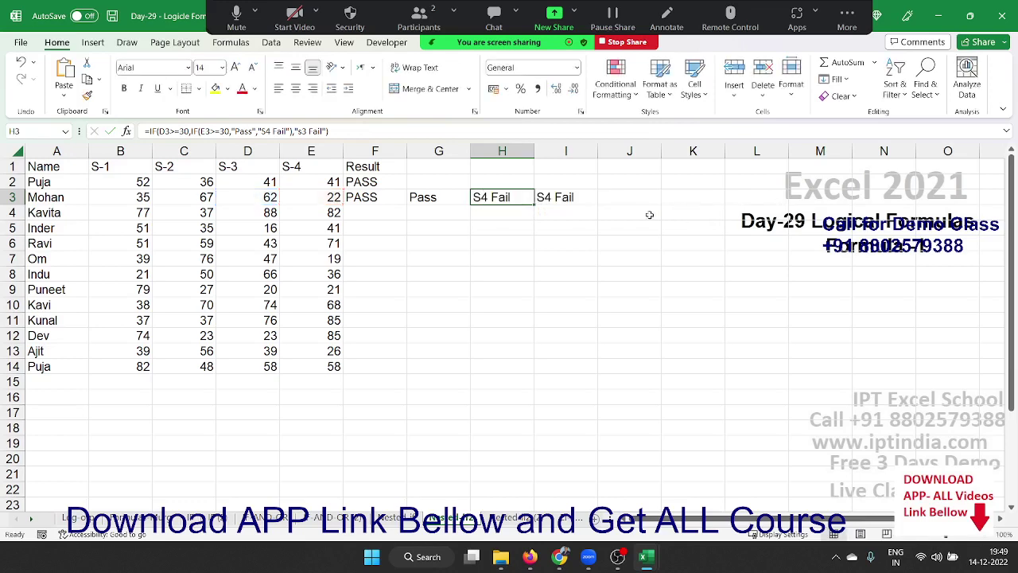
Step: Paste the S-3/S-4 checks over G3's "Pass", making a three-level nested IF
double_click(438, 197)
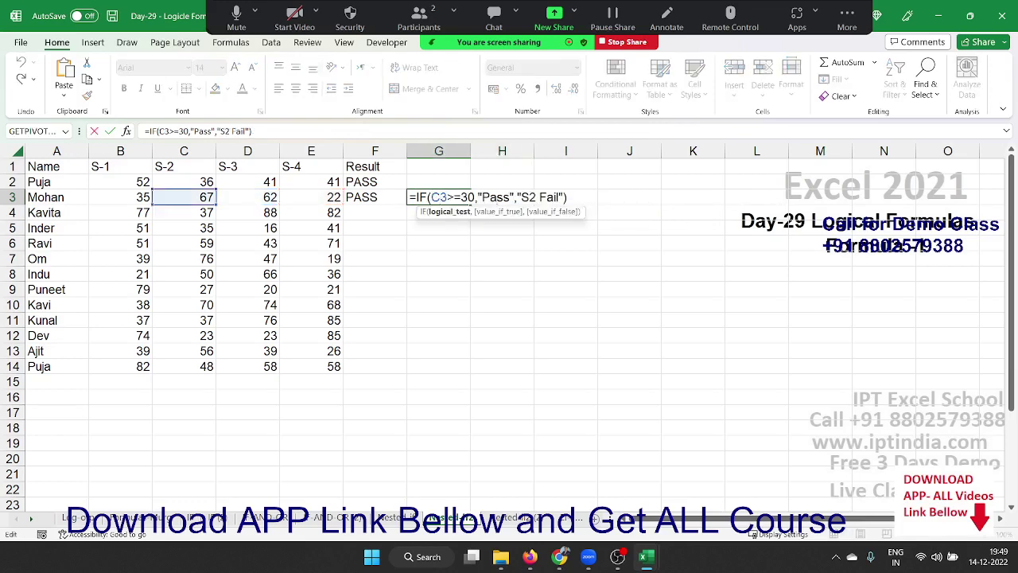
double_click(497, 197)
key(Delete)
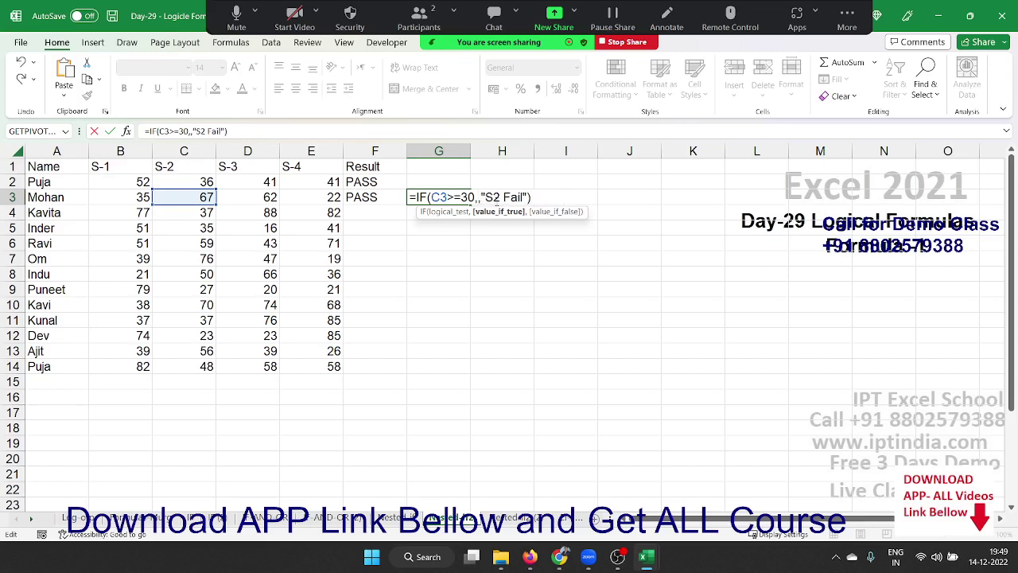
key(ctrl+v)
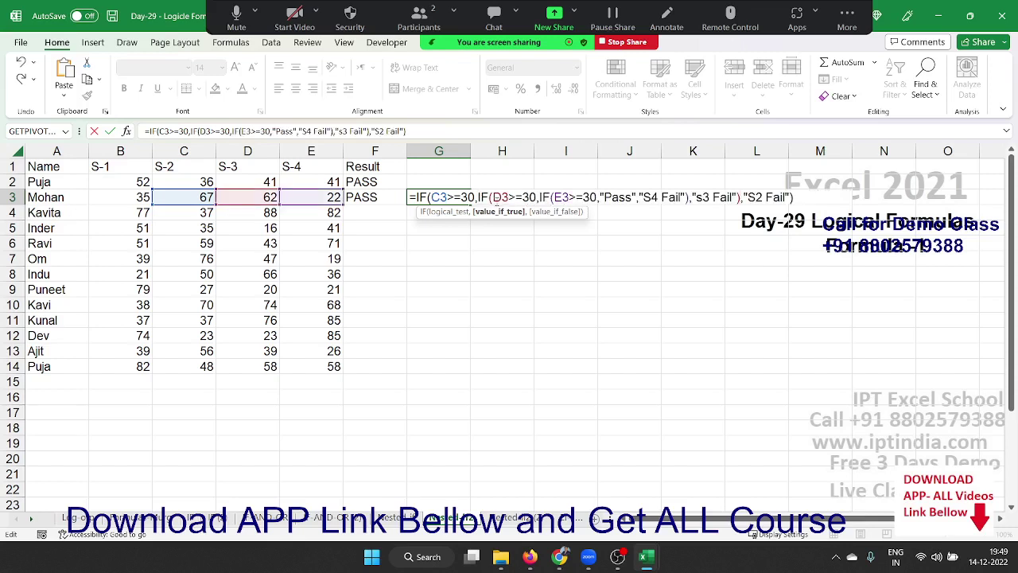
key(Return)
key(Up)
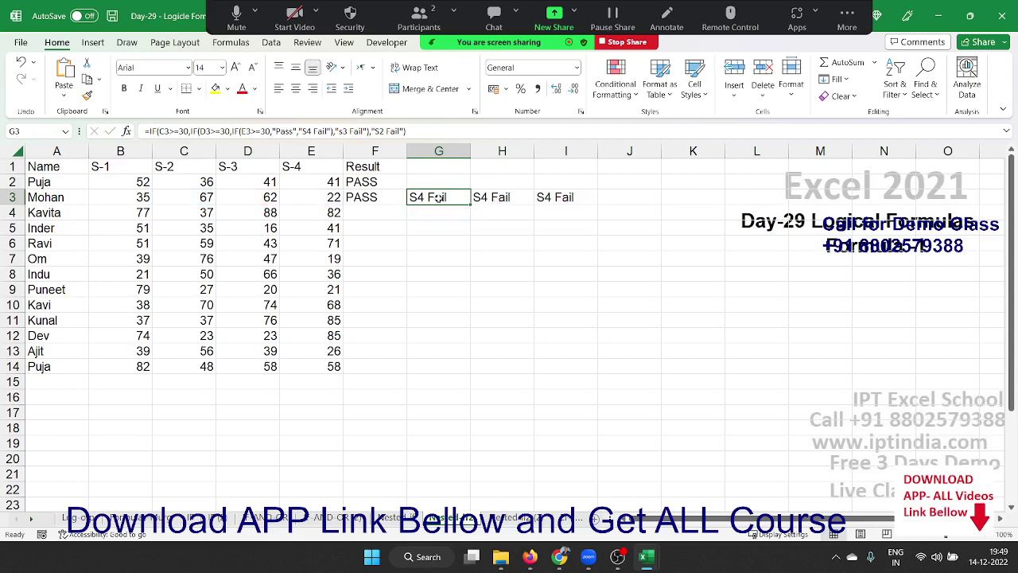
double_click(438, 197)
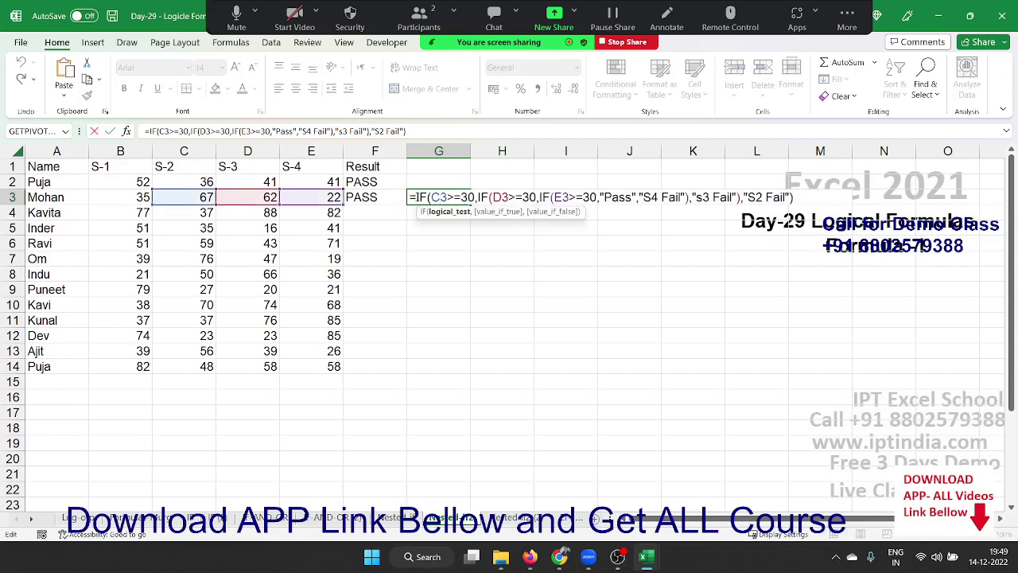
drag(411, 197, 796, 191)
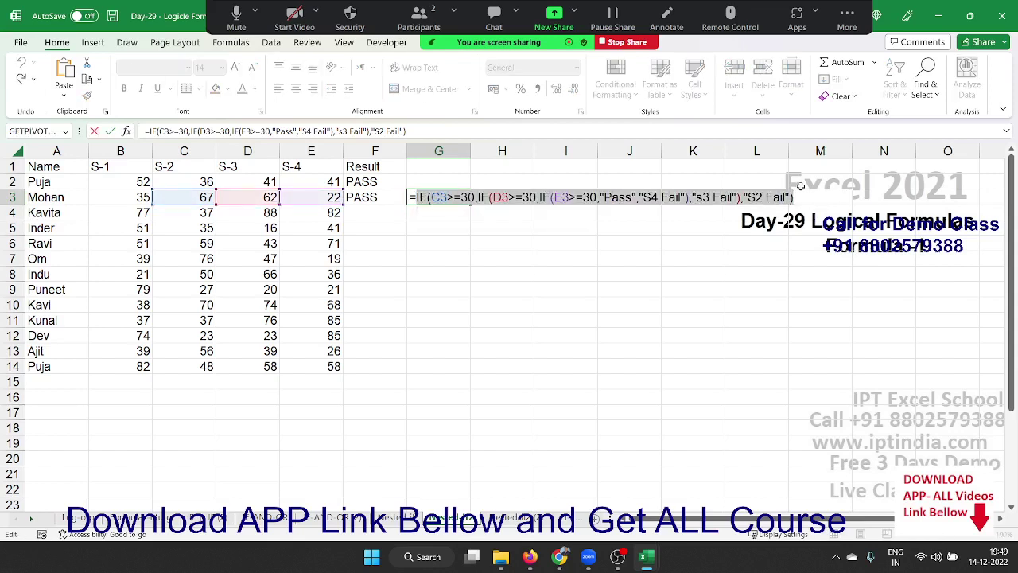
key(Escape)
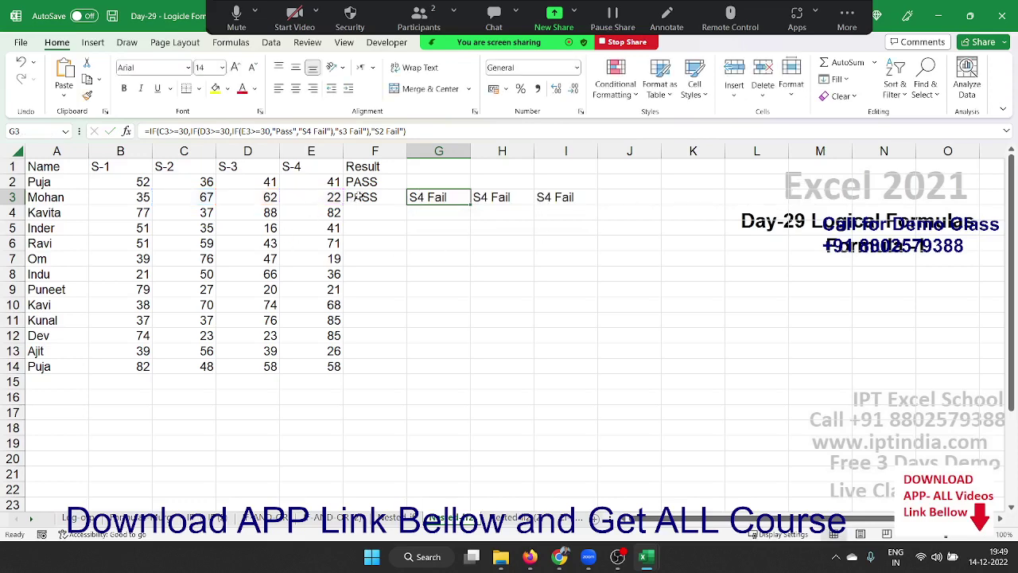
Step: Paste G3's nested checks over PASS in F3, then clear the helper cells G3:I3
double_click(359, 197)
click(435, 211)
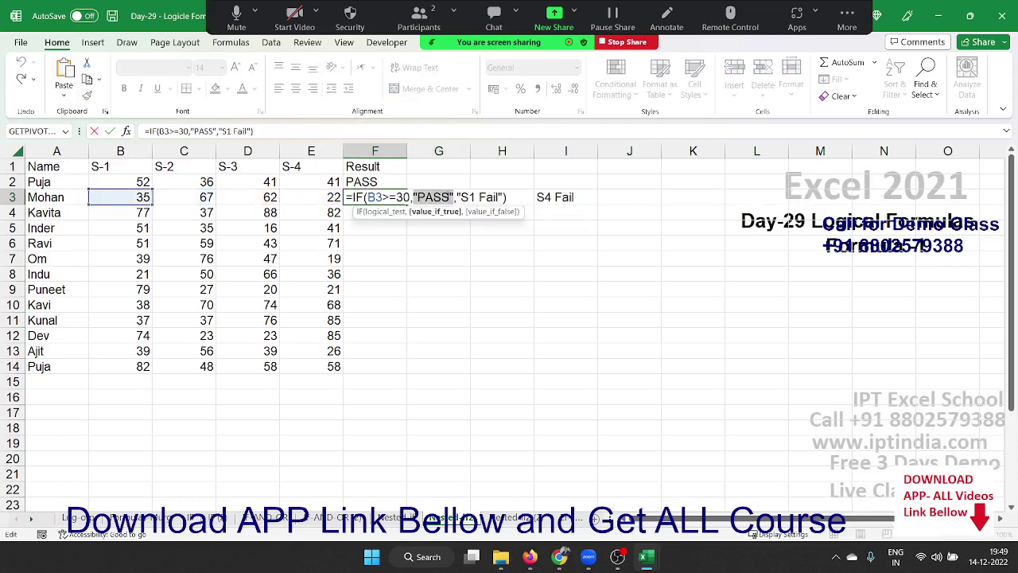
key(Delete)
text(IF(C3>=30,IF(D3>=30,IF(E3>=30,"Pass","S4 Fail"),"s3 Fail"),"S2 Fail"),)
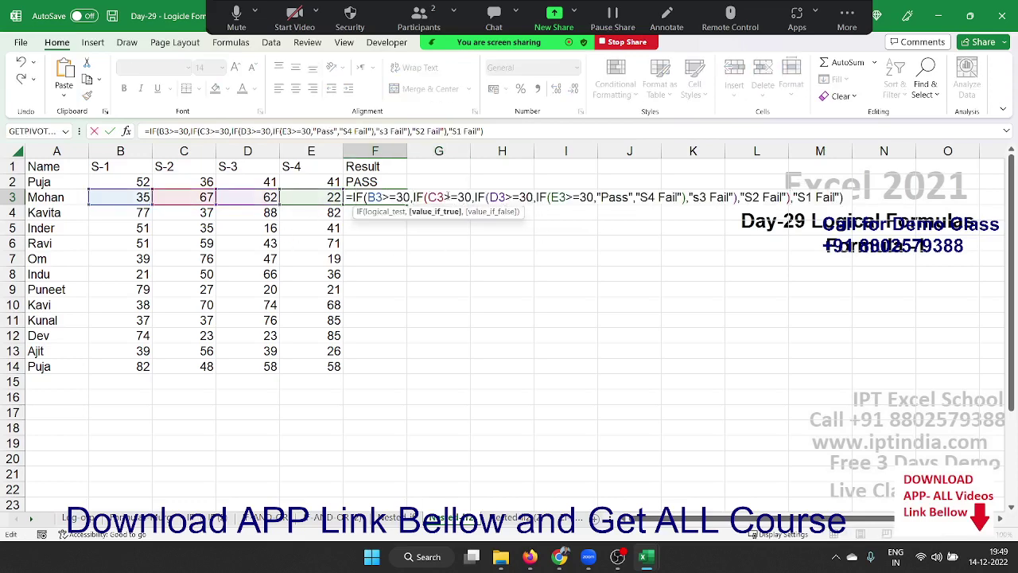
key(Return)
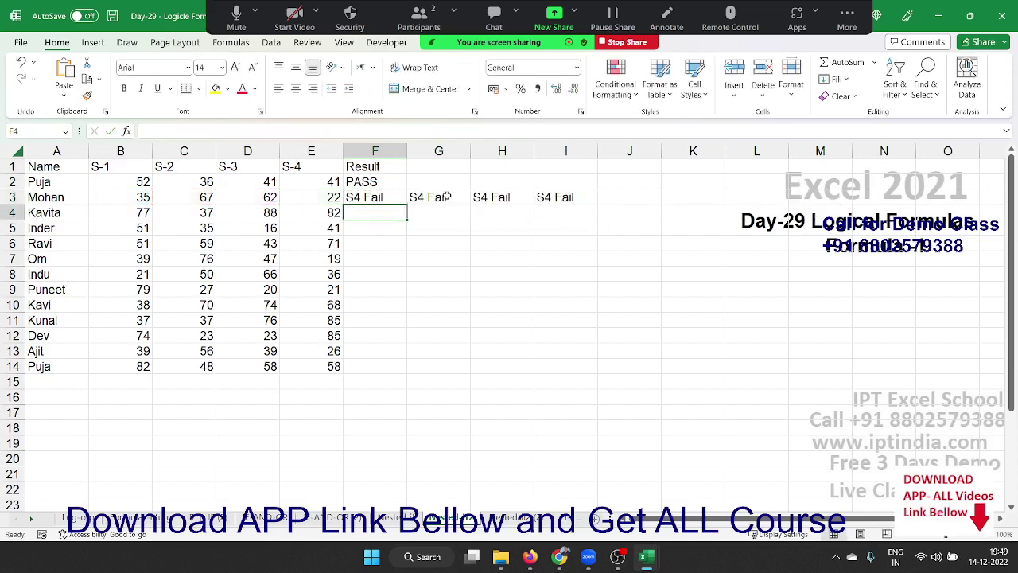
key(Up)
click(448, 196)
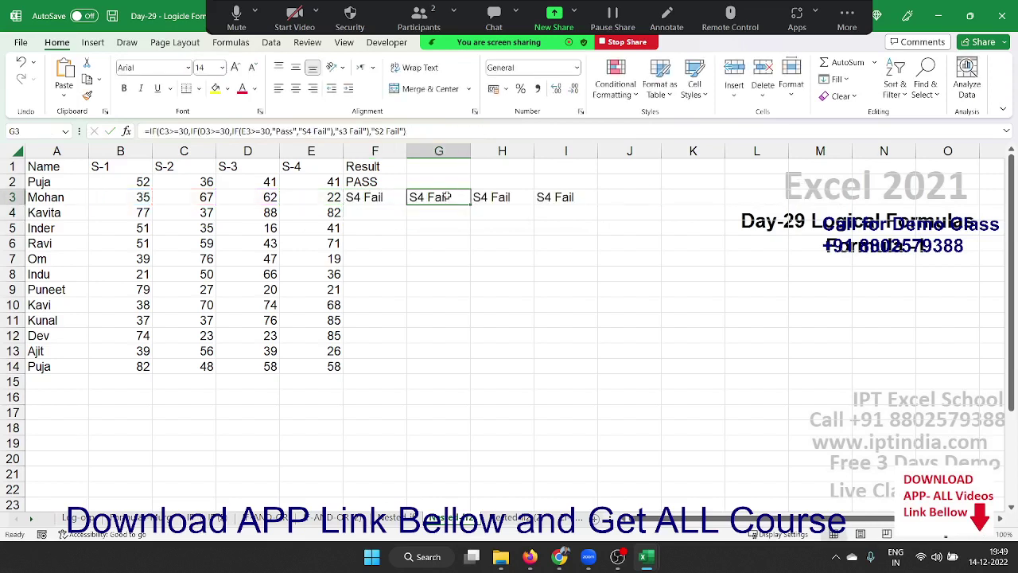
key(shift+Right)
key(shift+Right)
key(Delete)
key(Left)
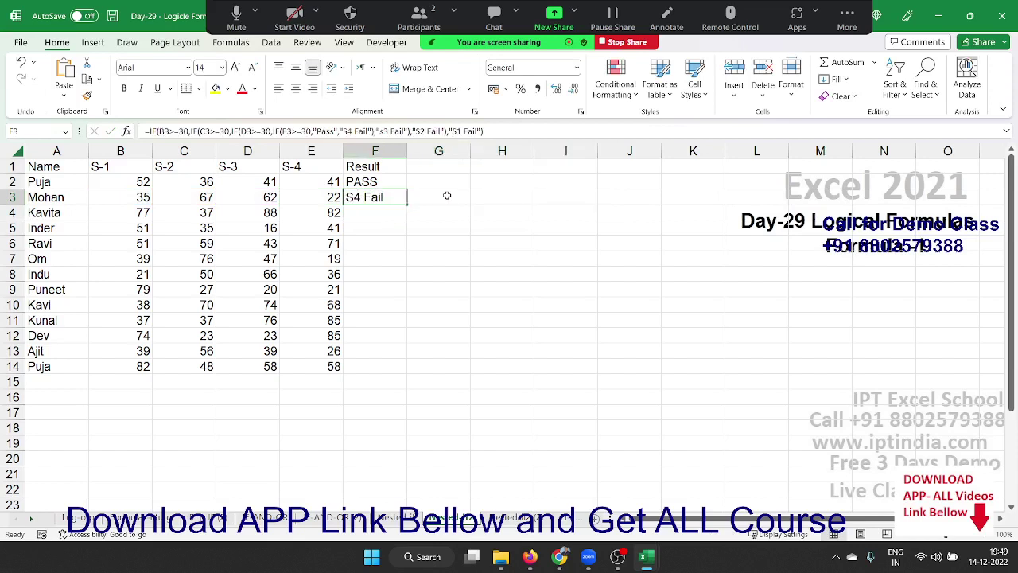
Step: Fill F3's nested IF down to F14 and review F2's conditions and 30 threshold
double_click(406, 205)
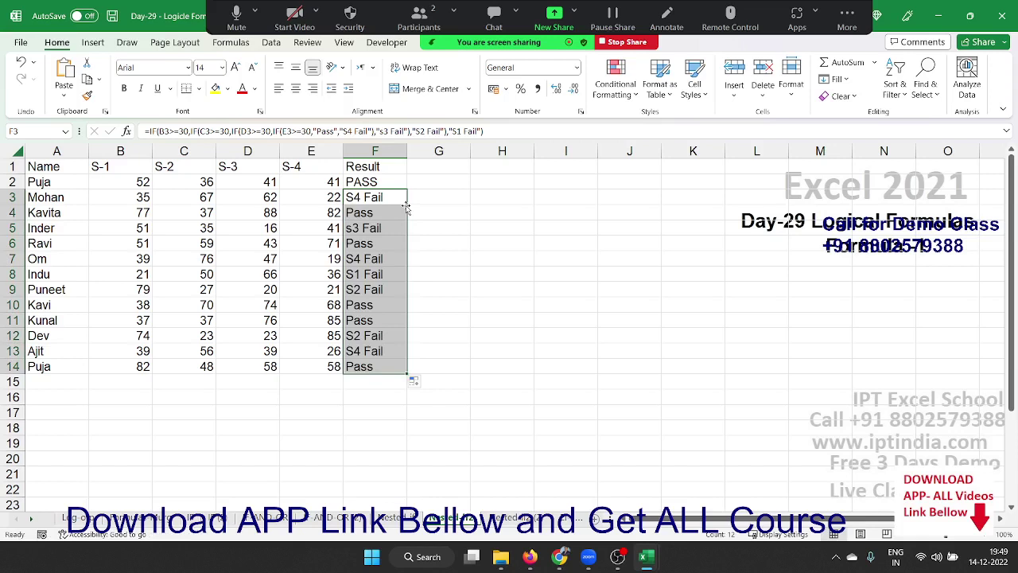
drag(143, 183, 300, 179)
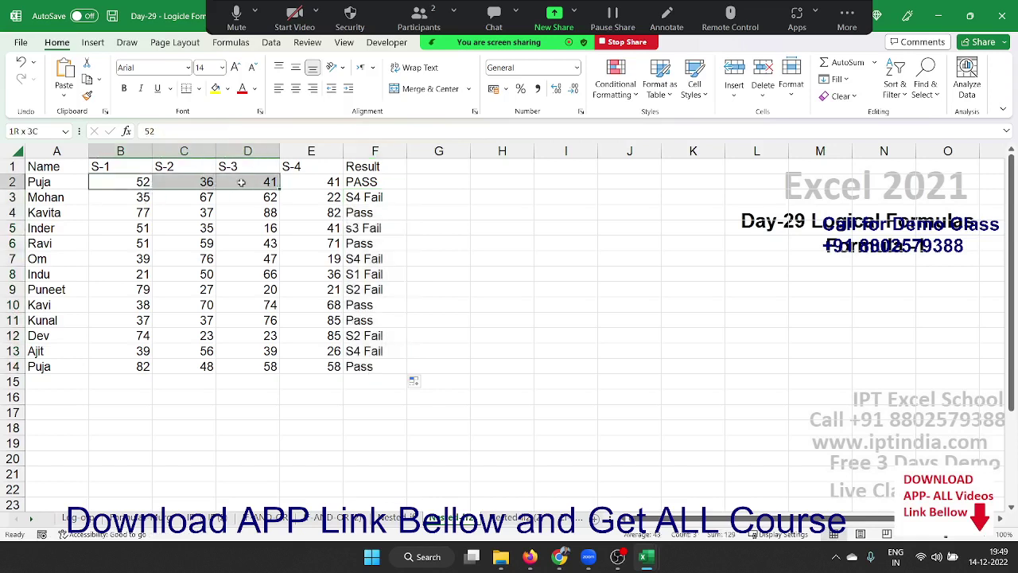
click(359, 187)
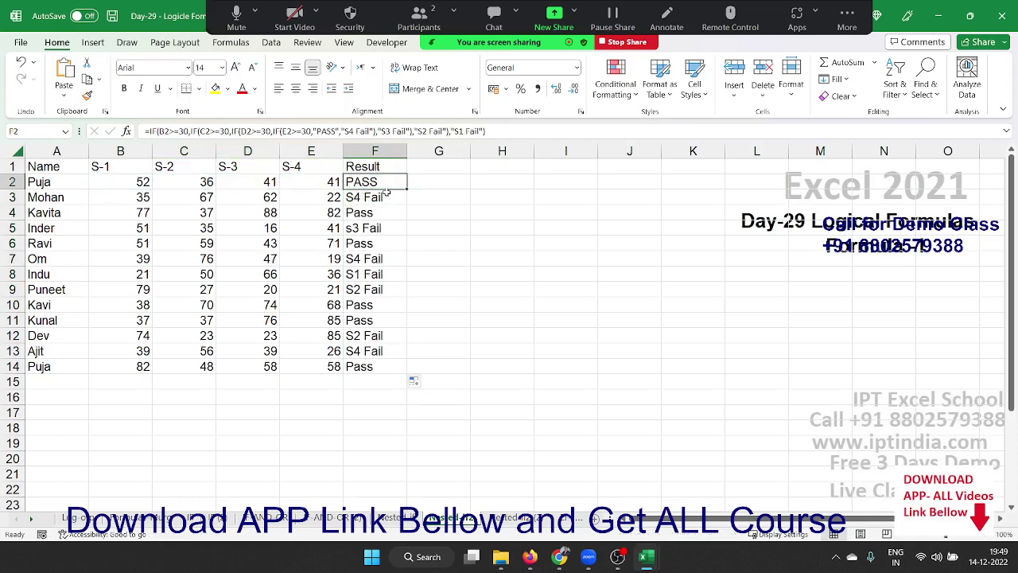
double_click(386, 187)
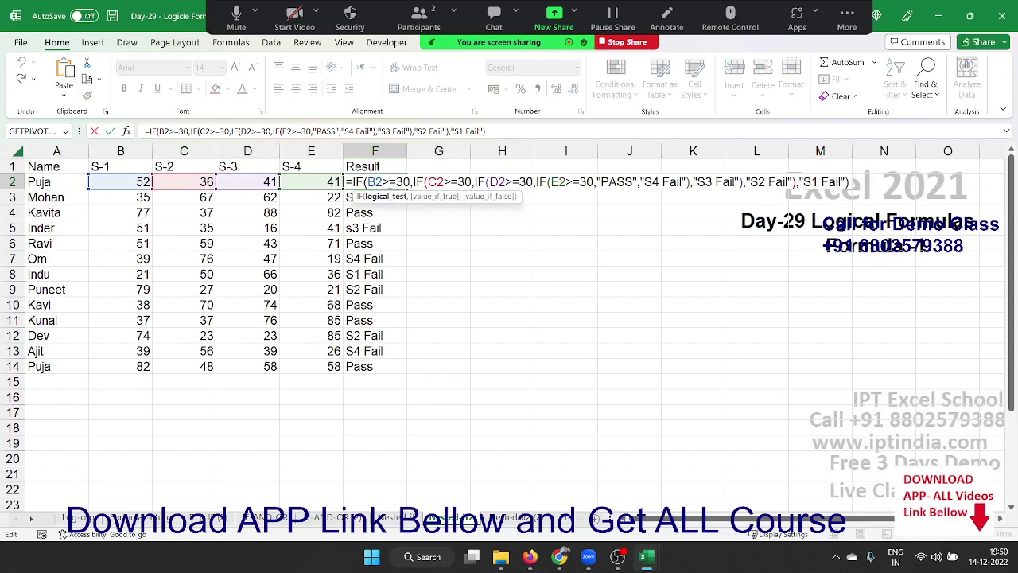
click(411, 182)
double_click(497, 183)
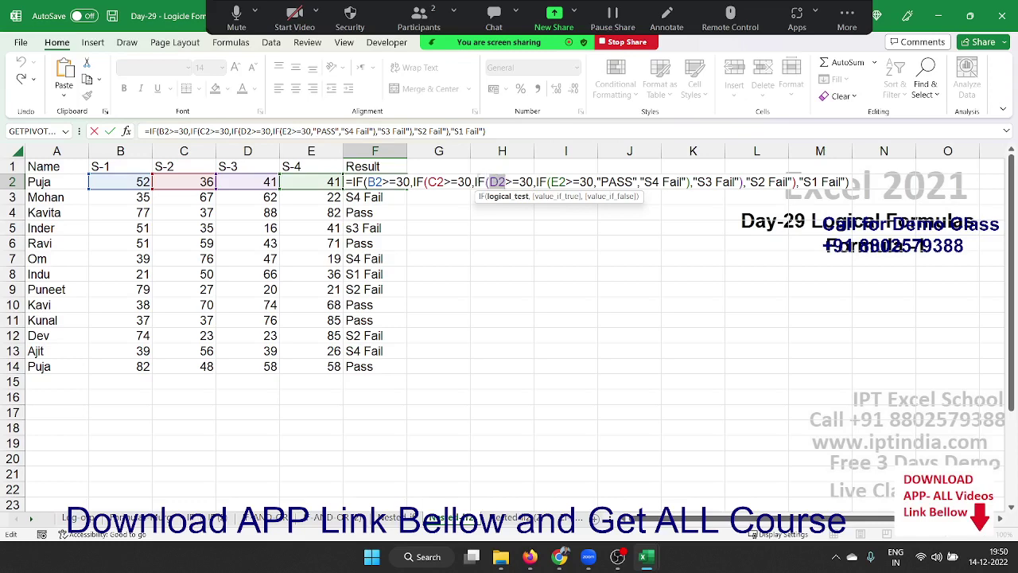
click(467, 182)
double_click(525, 182)
key(Escape)
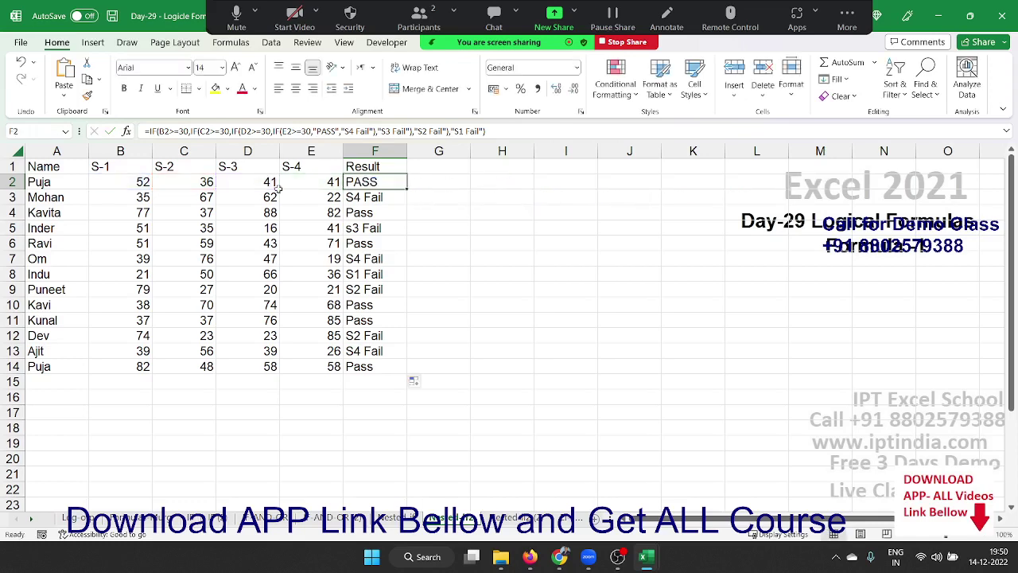
drag(122, 185, 312, 177)
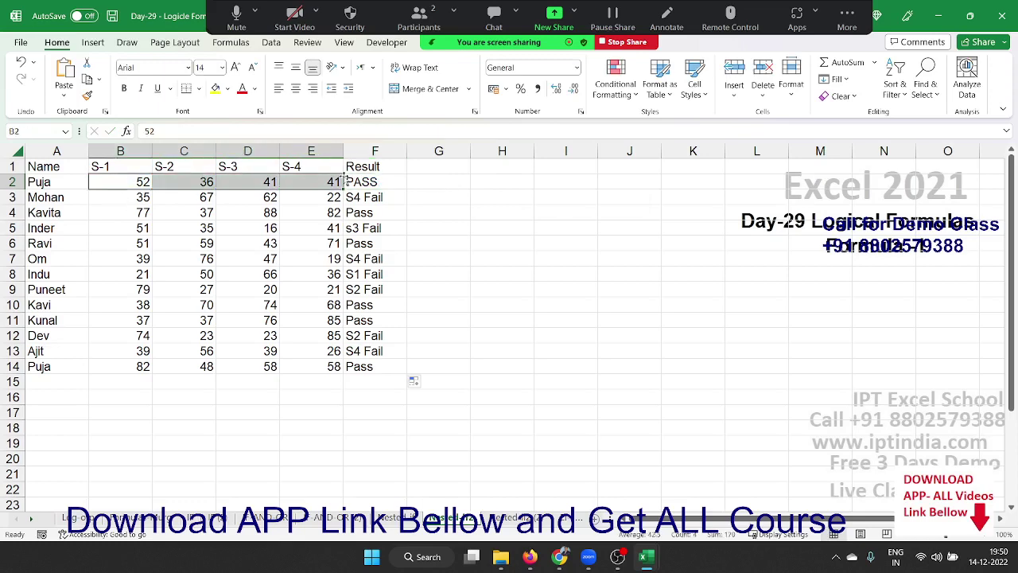
click(421, 182)
Step: Enter =COUNTIF(B2:E2,"<30") in G2 to count the marks below 30
text(=co)
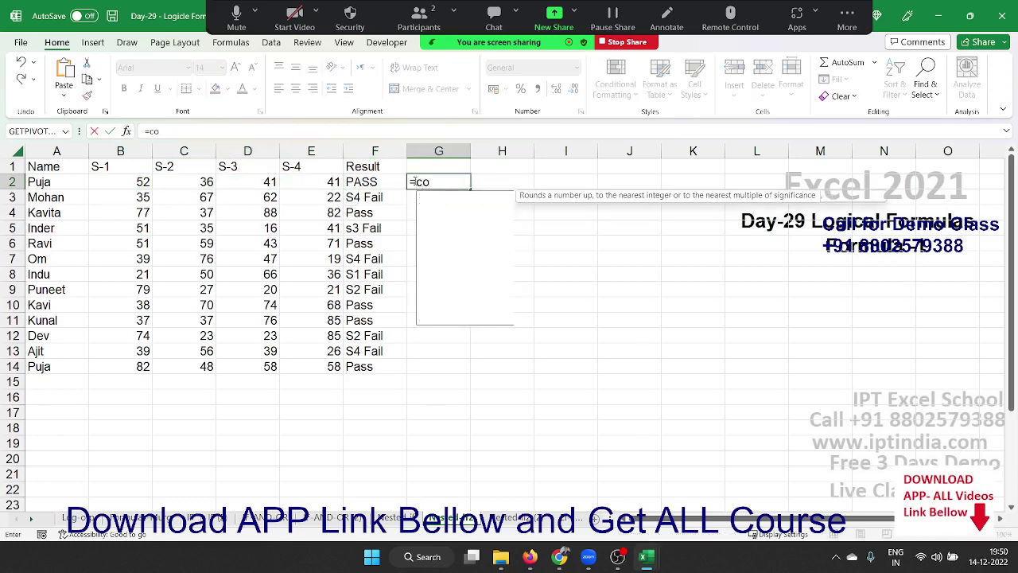
text(u)
key(Down)
key(Down)
key(Down)
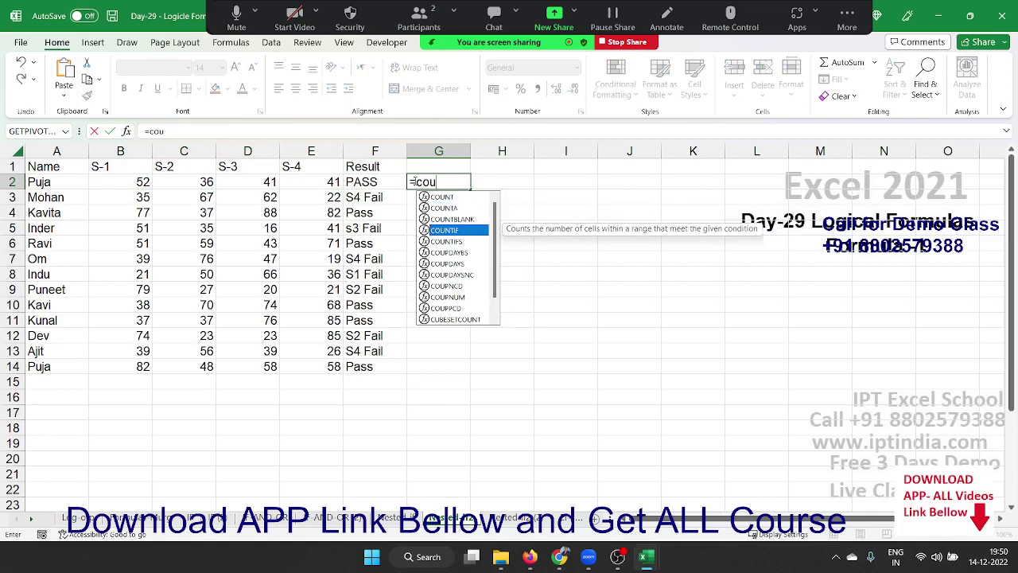
key(Tab)
key(Left)
drag(335, 182, 96, 185)
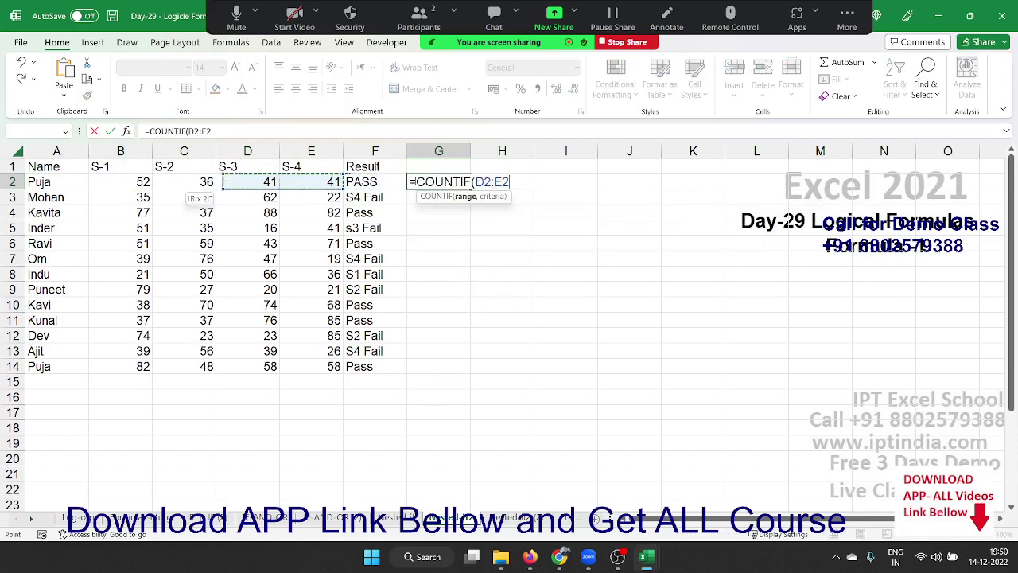
text(,")
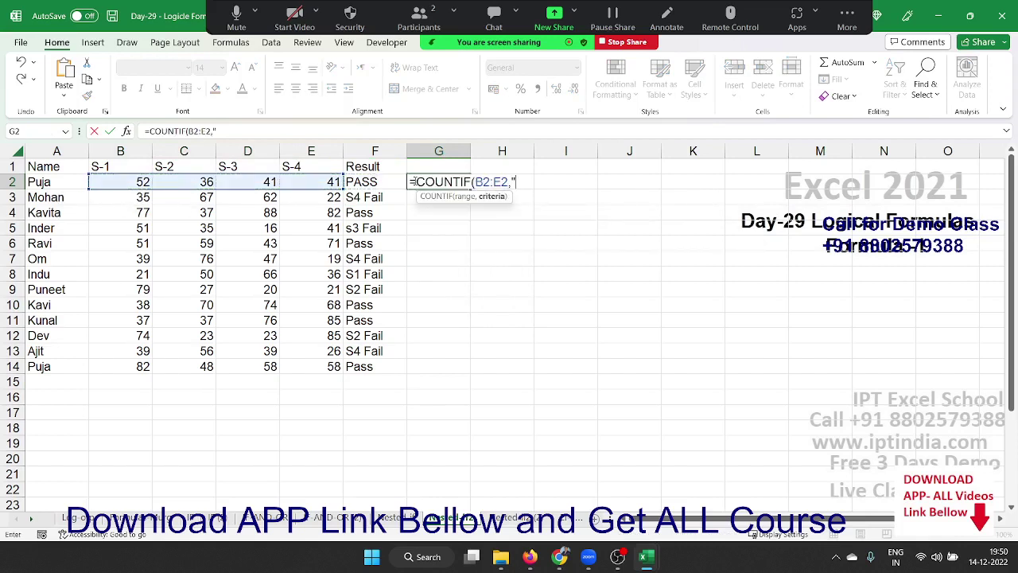
text(<)
text(30")
text())
key(Return)
Step: Wrap G2's count in IF so it shows Pass when zero marks are below 30, otherwise Fail
click(430, 178)
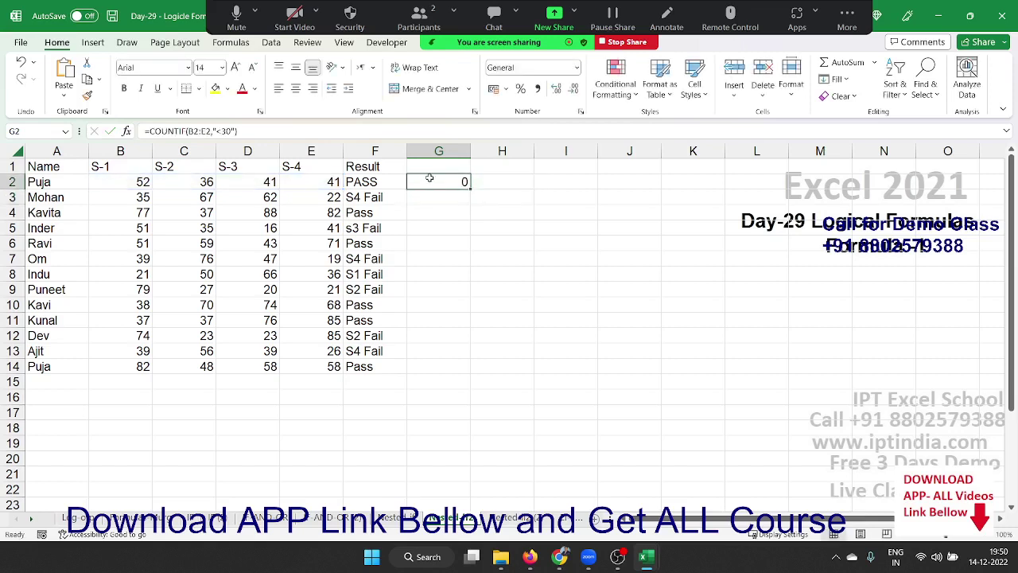
double_click(450, 184)
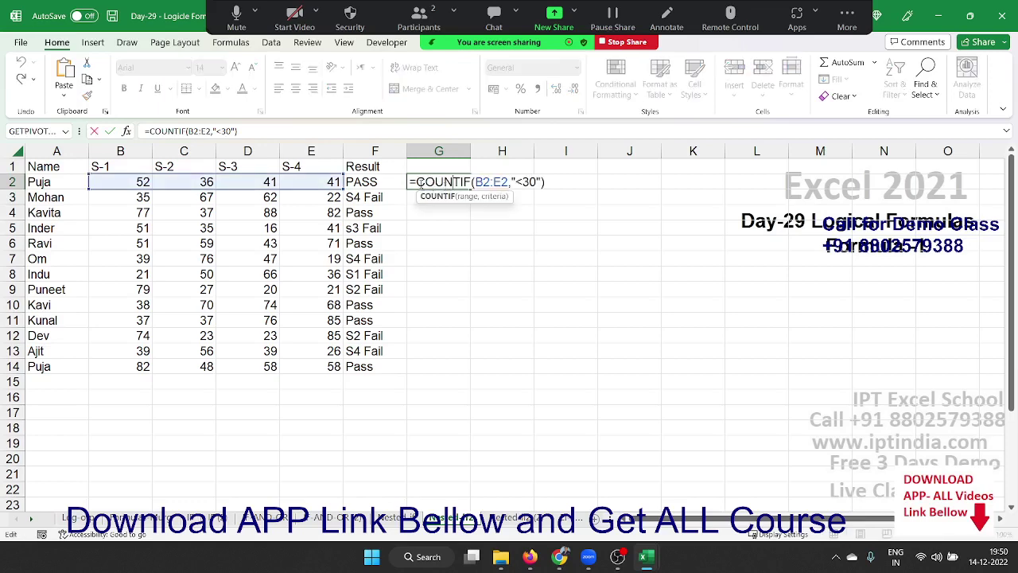
click(421, 183)
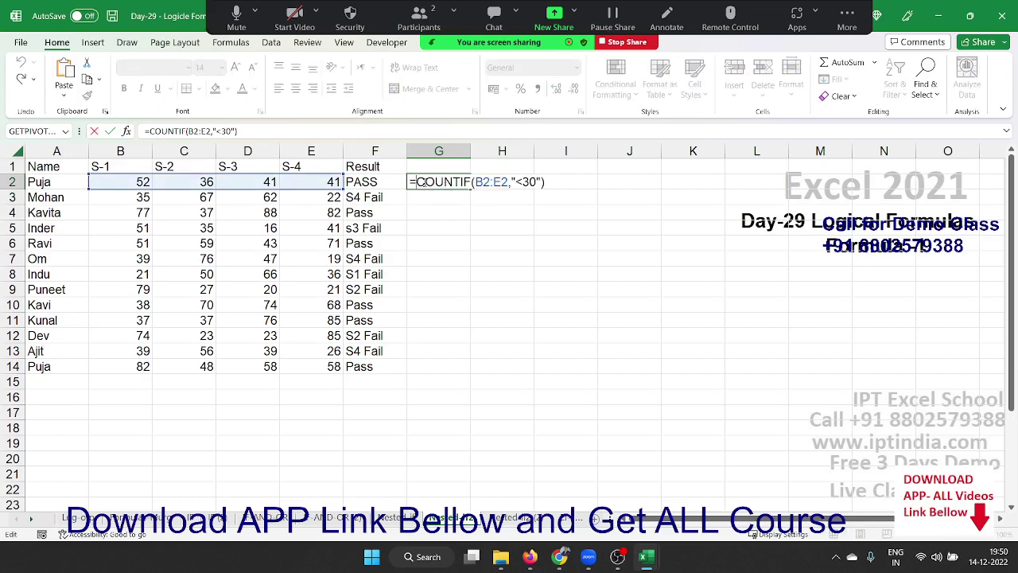
text(IF()
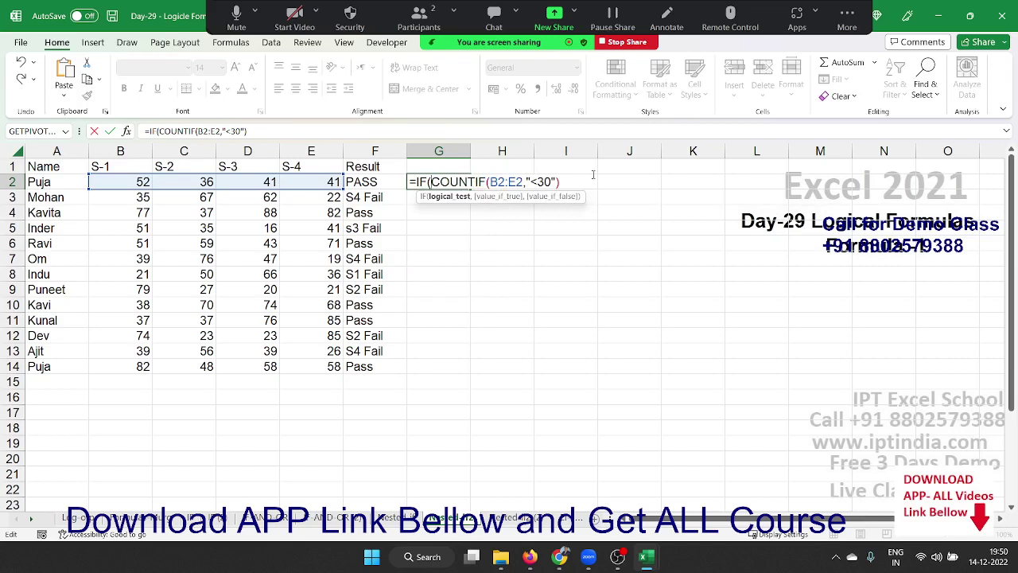
text(=)
text(")
key(BackSpace)
text(0,")
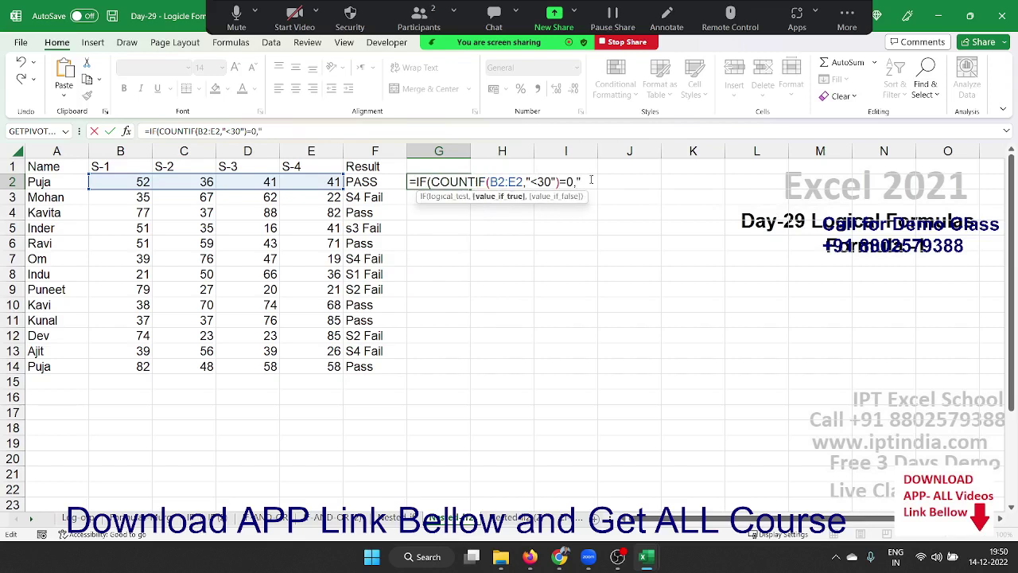
text(Pass",)
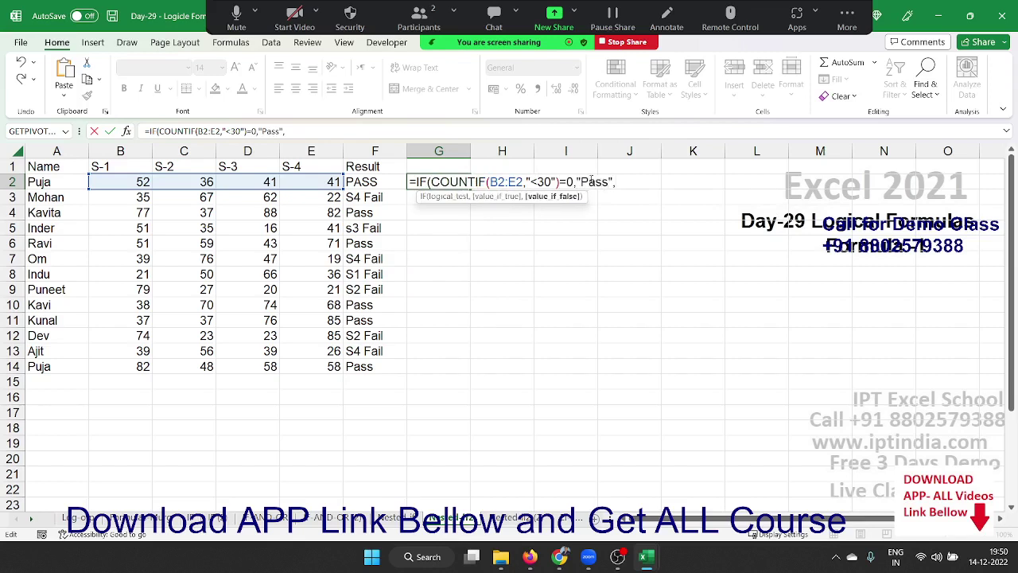
text( "Fail")
text())
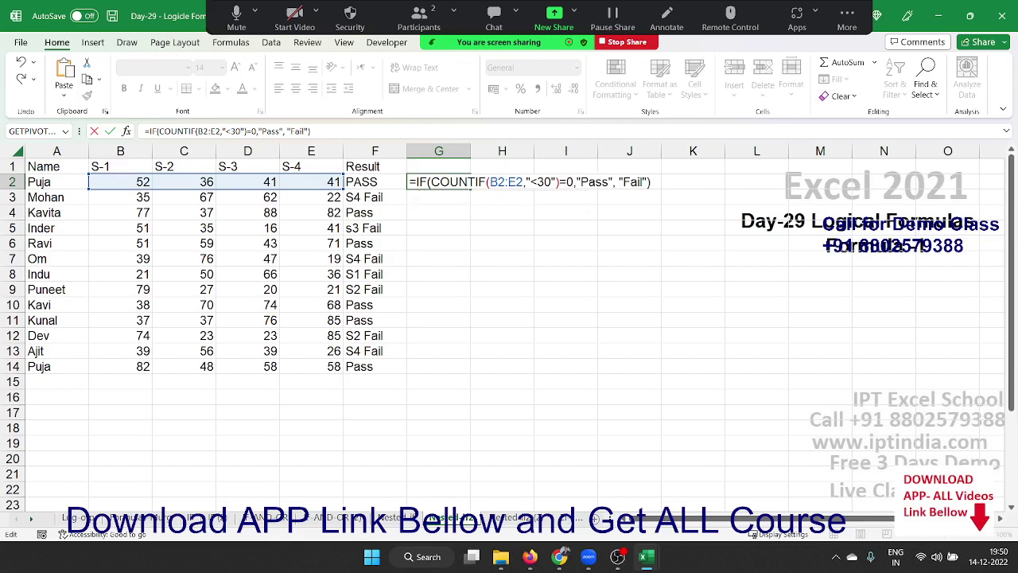
key(ctrl+Return)
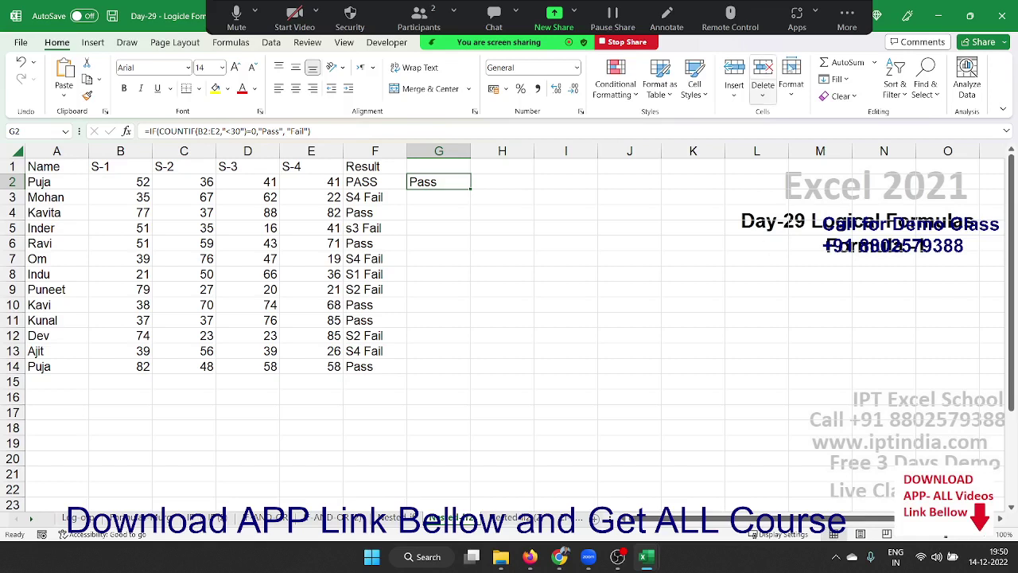
double_click(450, 181)
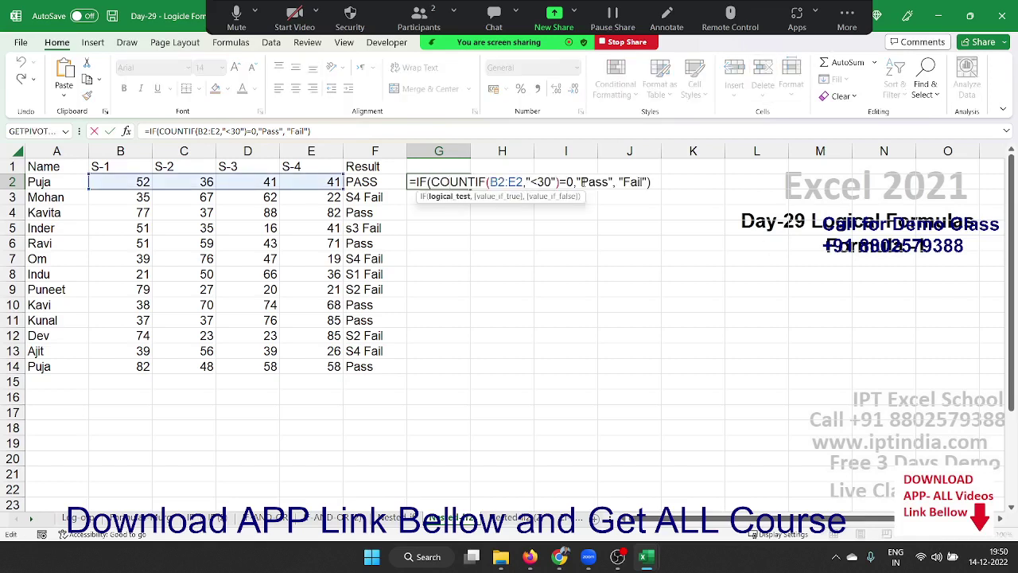
mouse_move(576, 181)
mouse_down()
mouse_move(614, 182)
mouse_move(538, 182)
mouse_up()
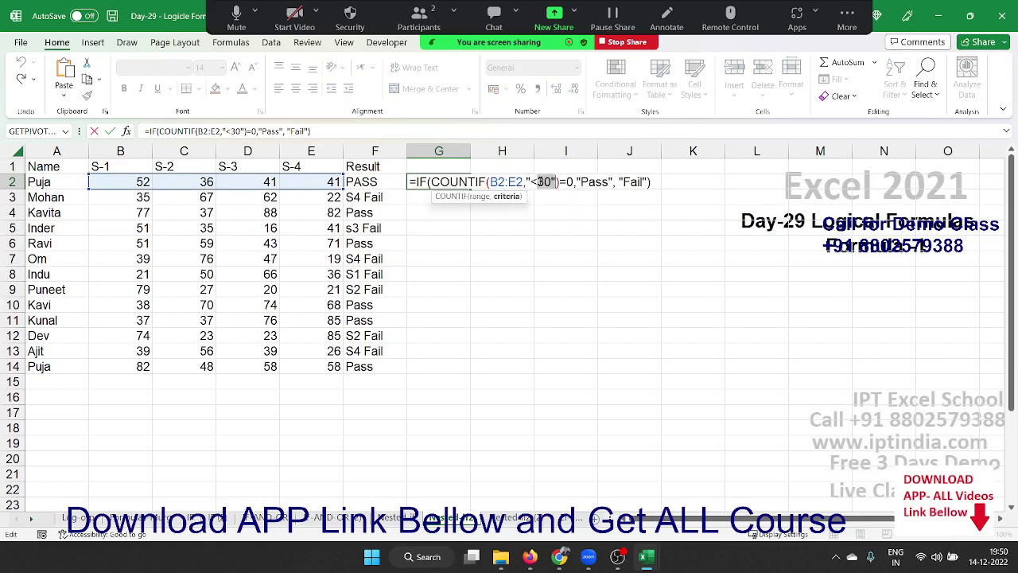
key(Return)
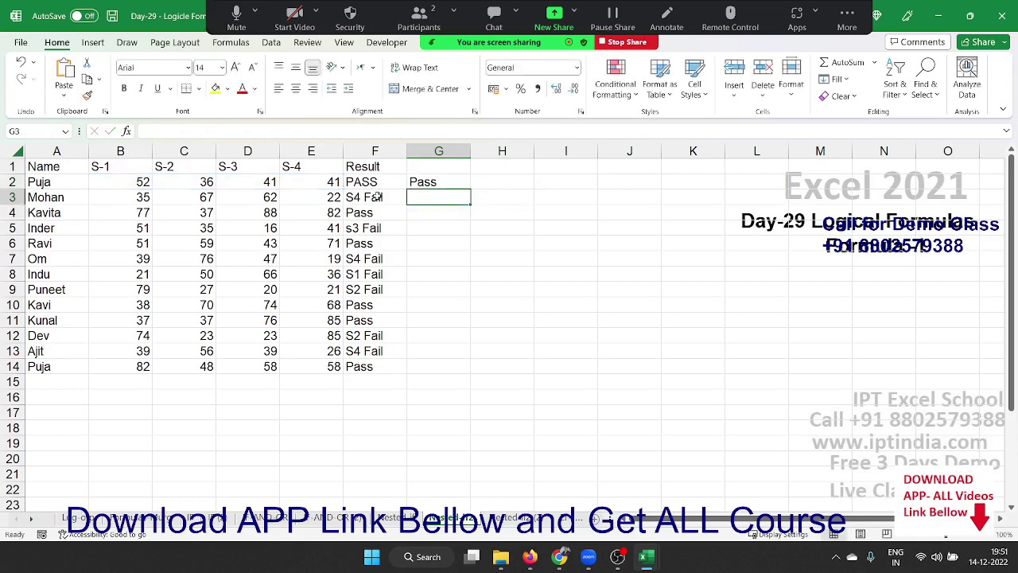
click(383, 183)
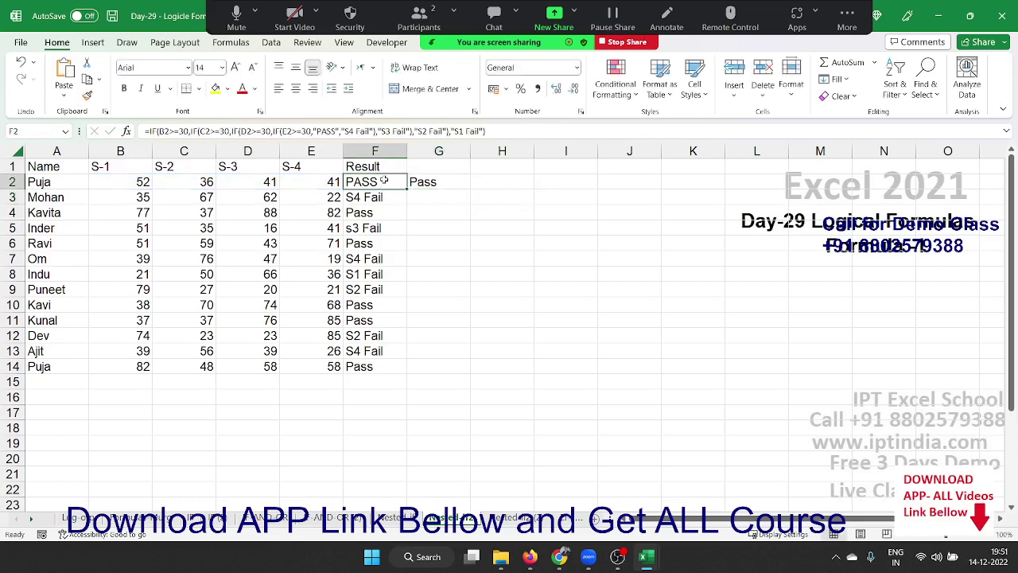
double_click(385, 181)
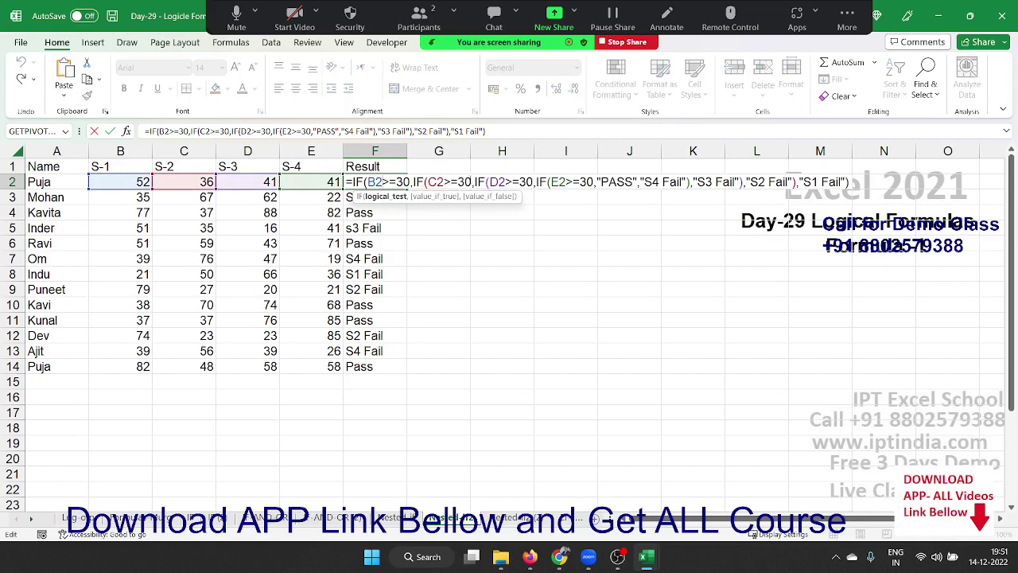
double_click(465, 182)
double_click(527, 182)
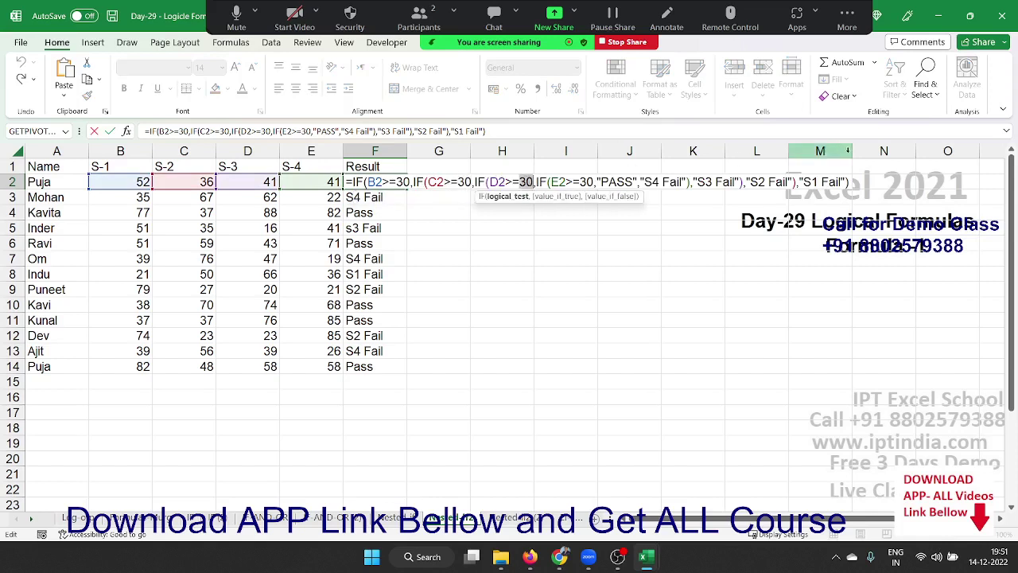
click(718, 181)
text(N2)
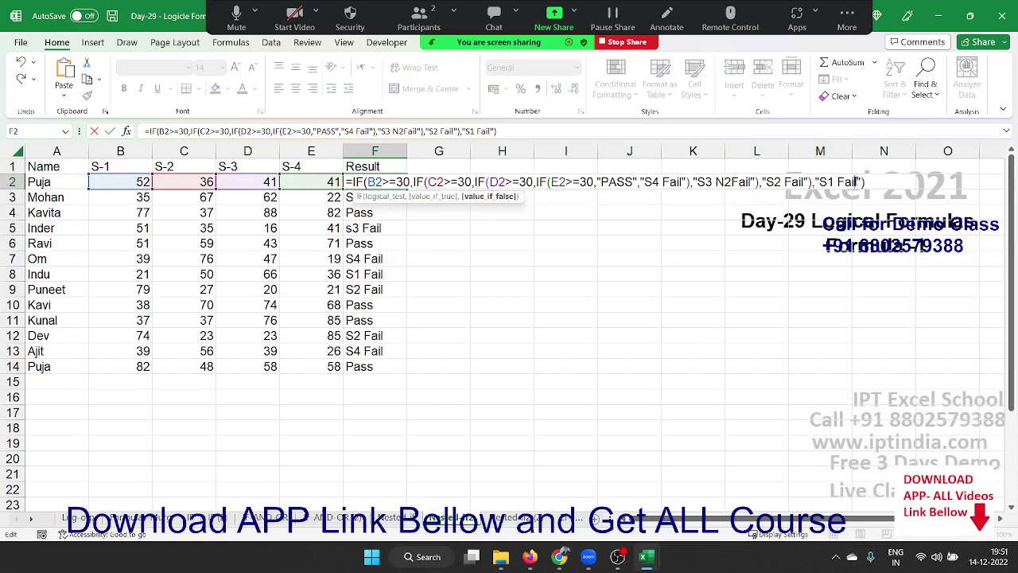
key(Escape)
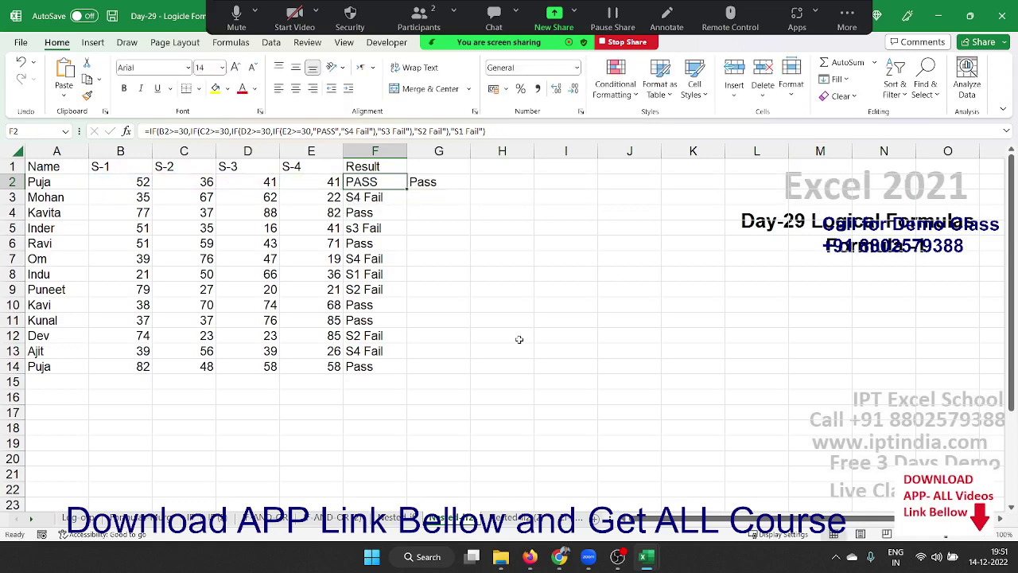
scroll(519, 342, down, 1)
scroll(518, 346, down, 2)
scroll(516, 350, down, 2)
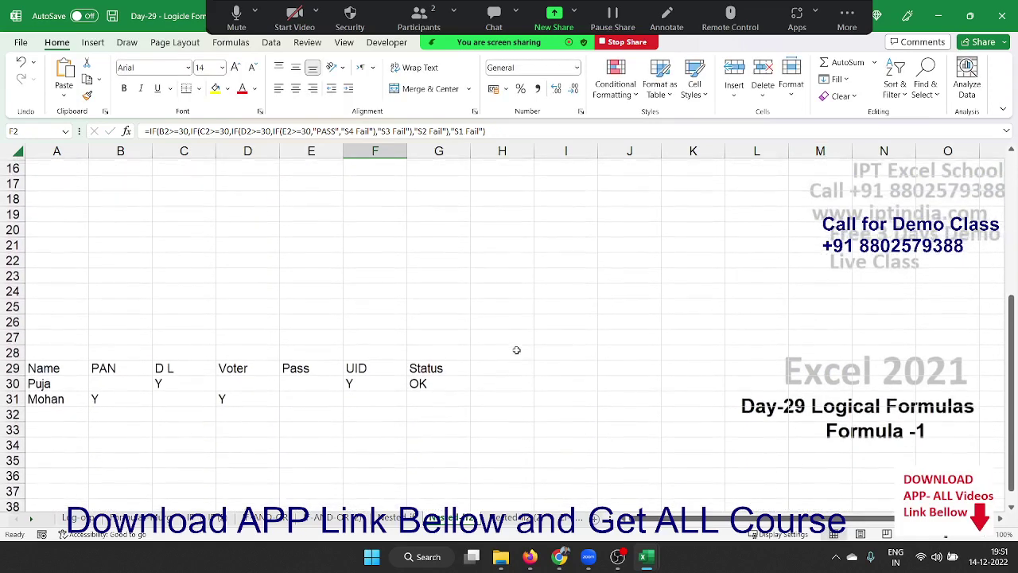
scroll(517, 350, down, 1)
click(444, 337)
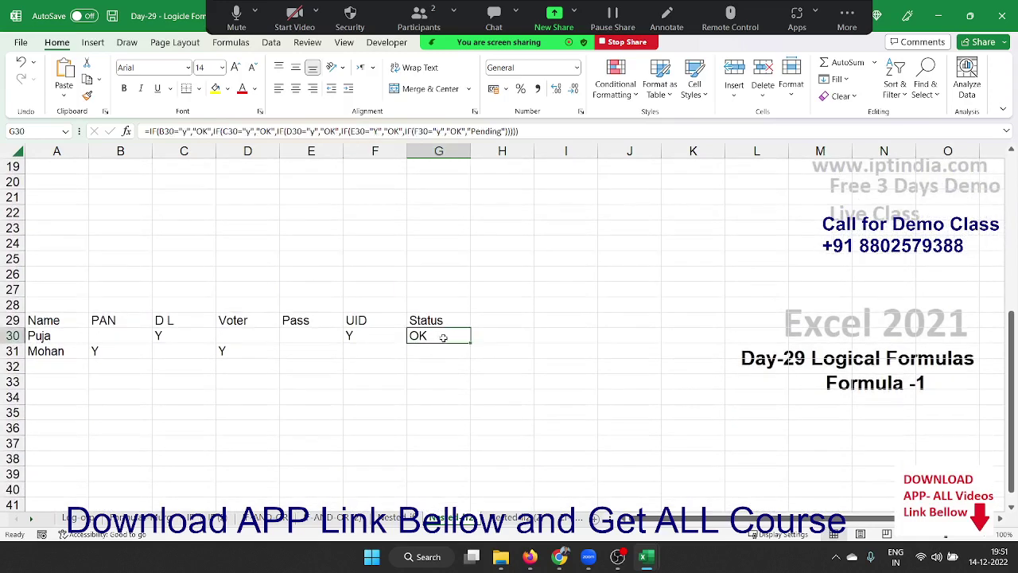
scroll(444, 341, up, 5)
scroll(444, 340, up, 1)
scroll(442, 334, up, 1)
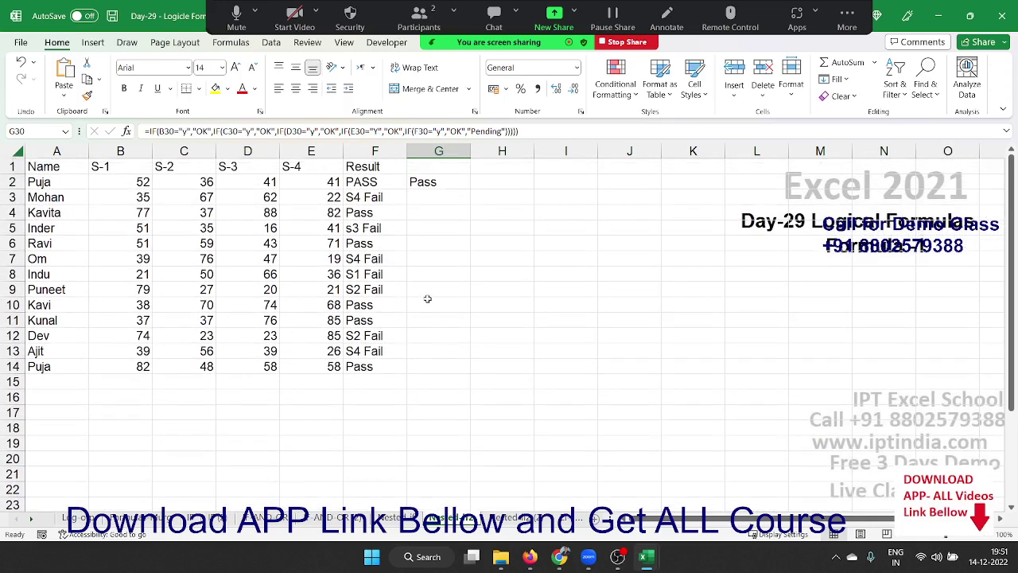
click(349, 182)
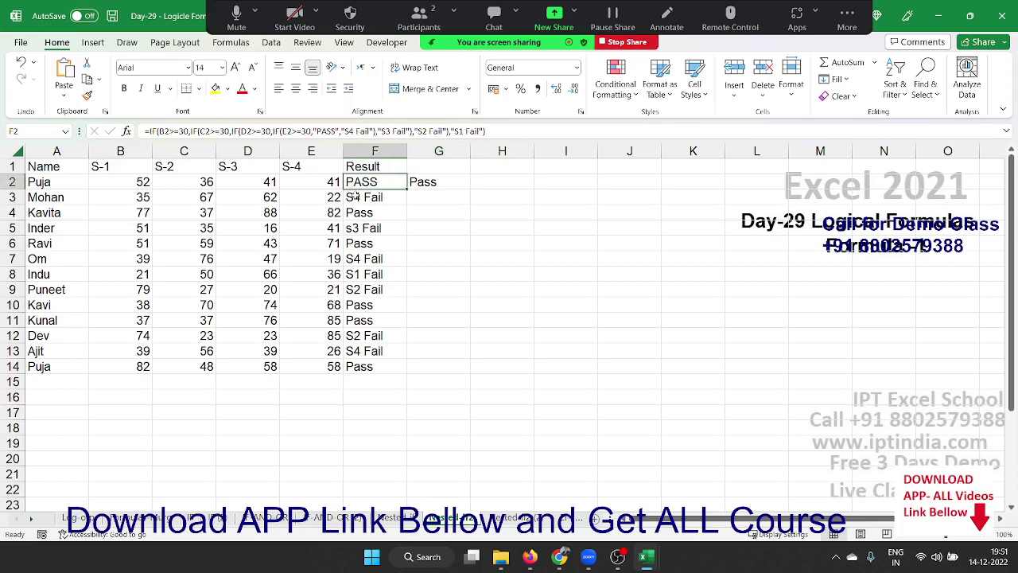
double_click(360, 177)
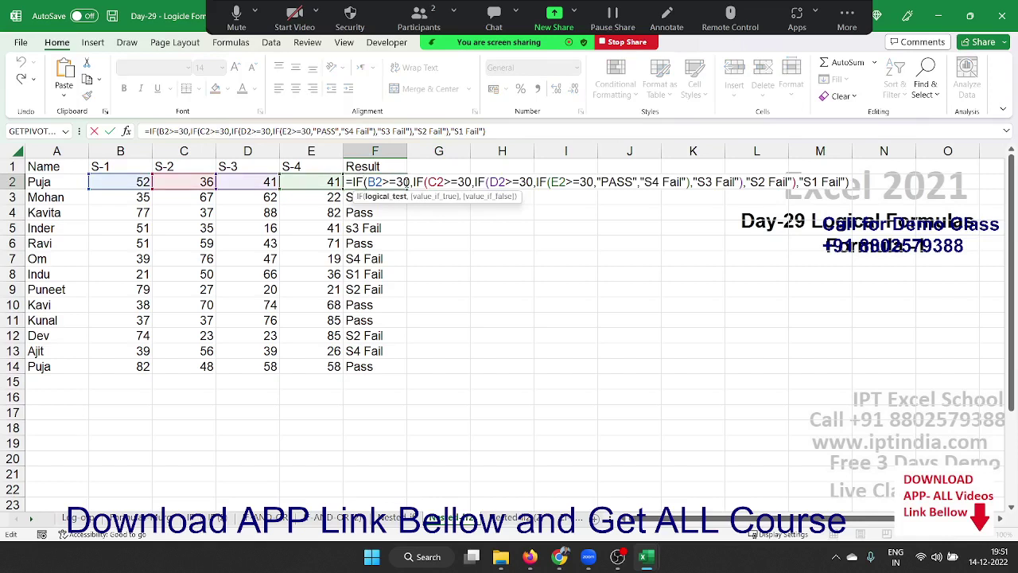
double_click(404, 182)
click(415, 183)
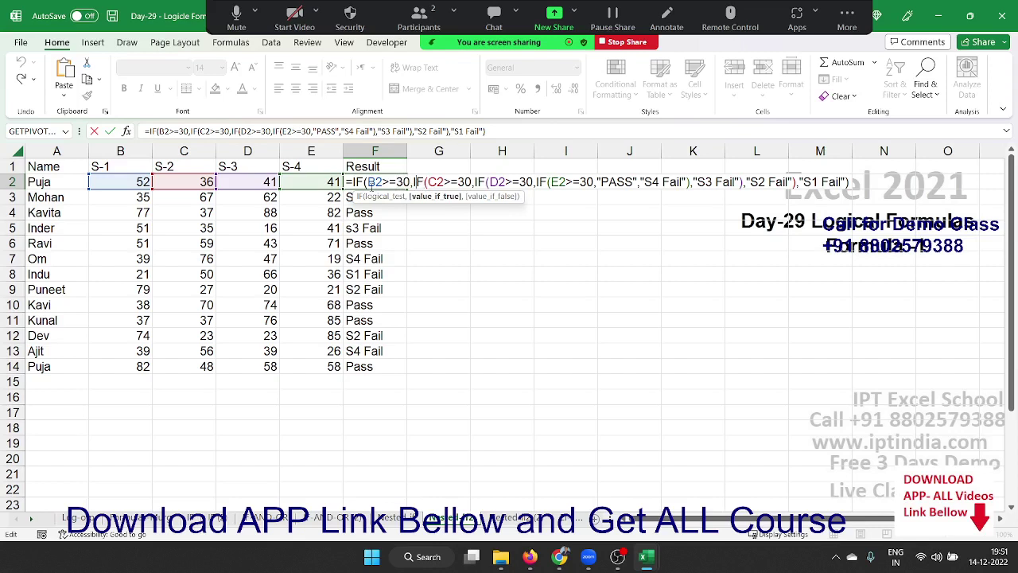
key(Left)
key(ctrl+Return)
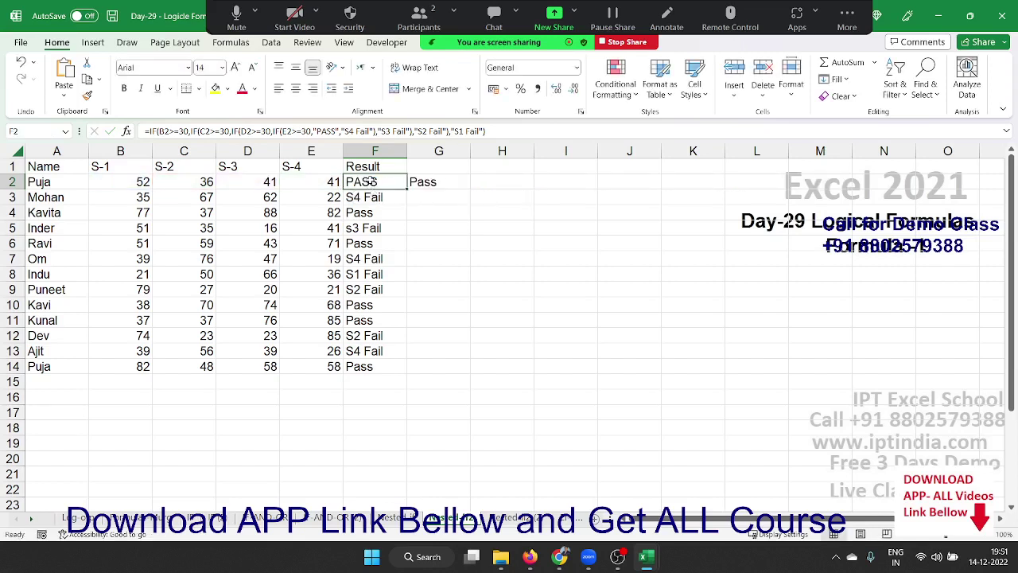
double_click(372, 189)
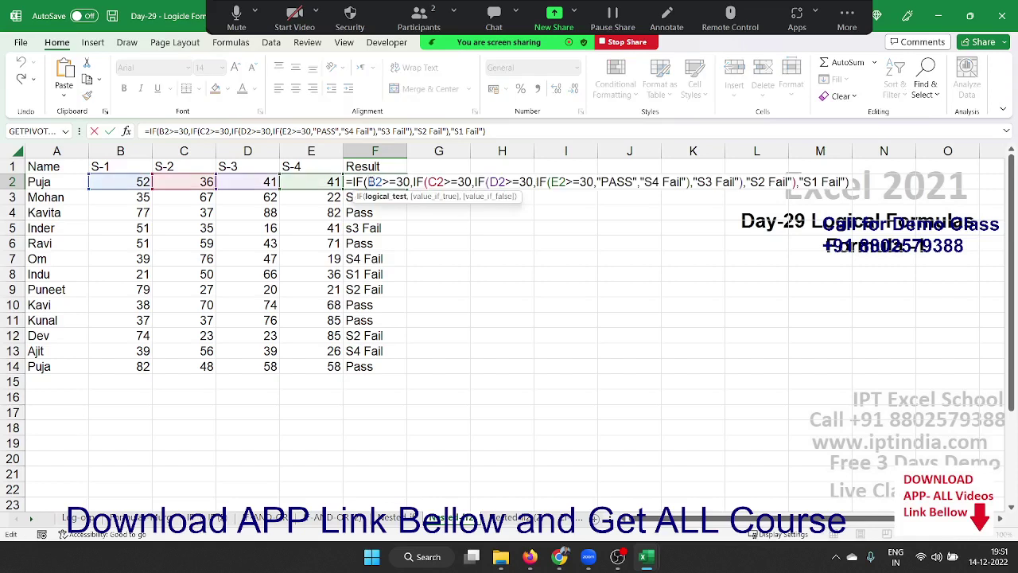
drag(368, 182, 588, 182)
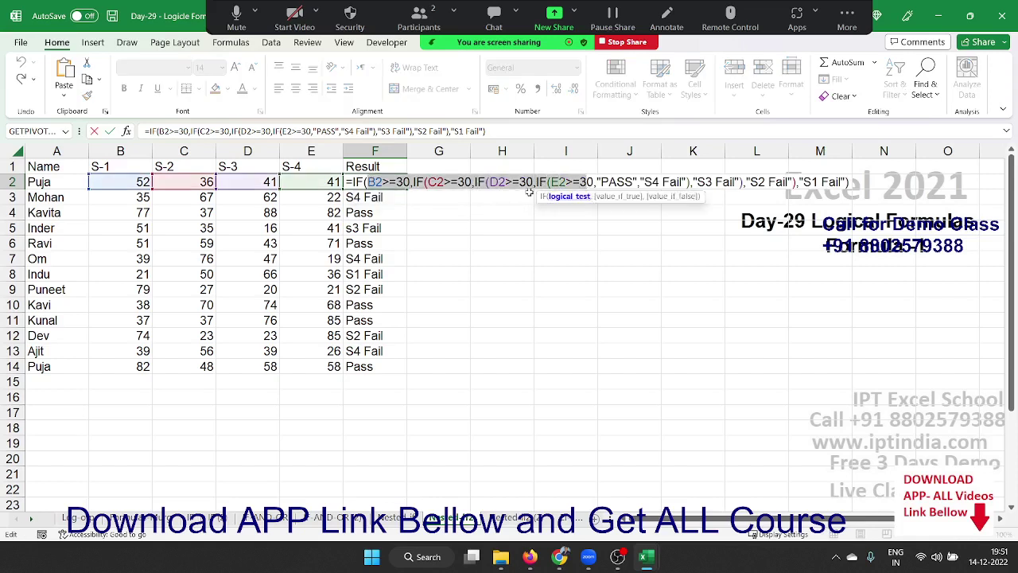
click(445, 181)
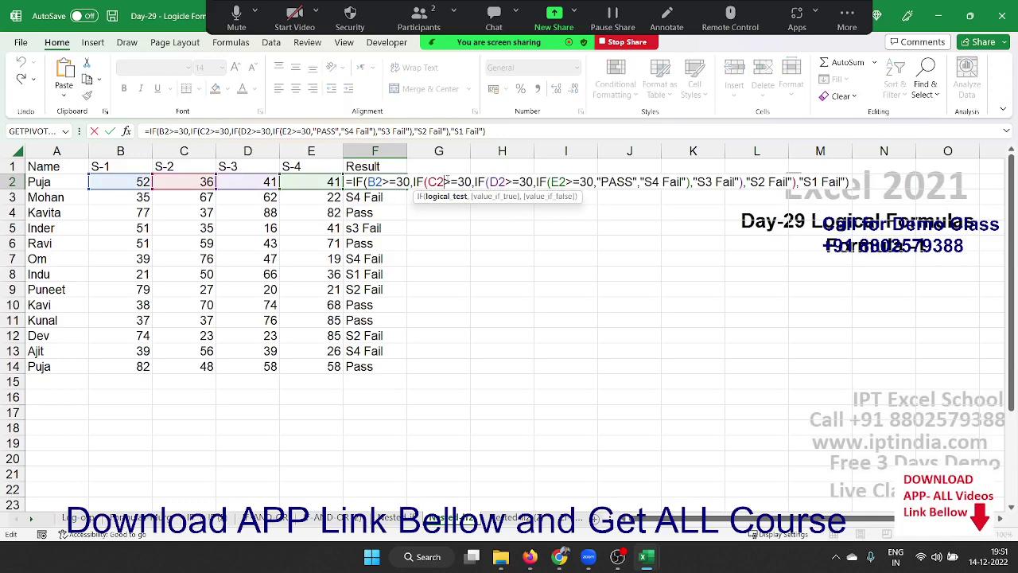
click(510, 182)
click(608, 183)
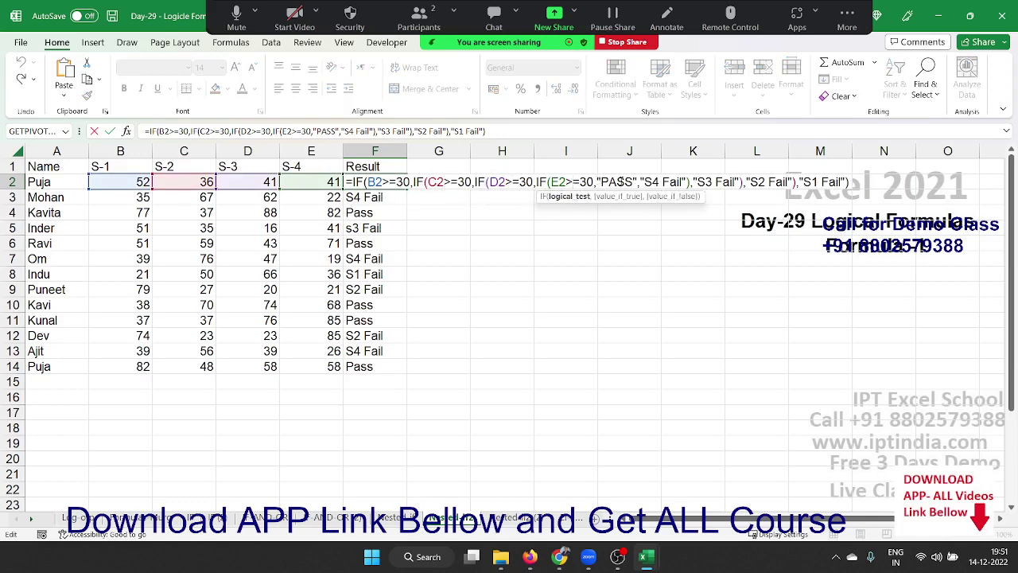
key(ctrl+Return)
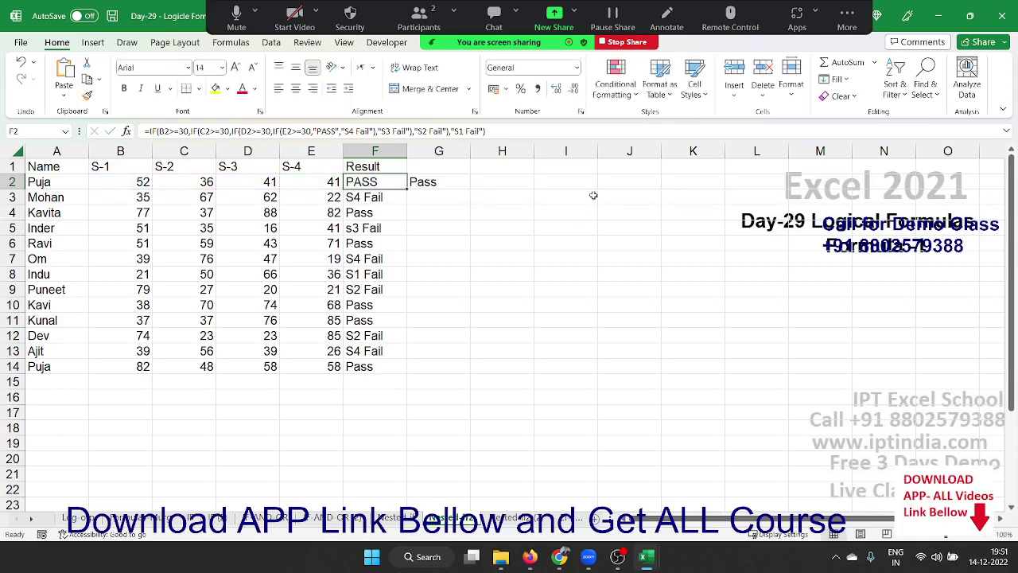
click(561, 197)
text(=)
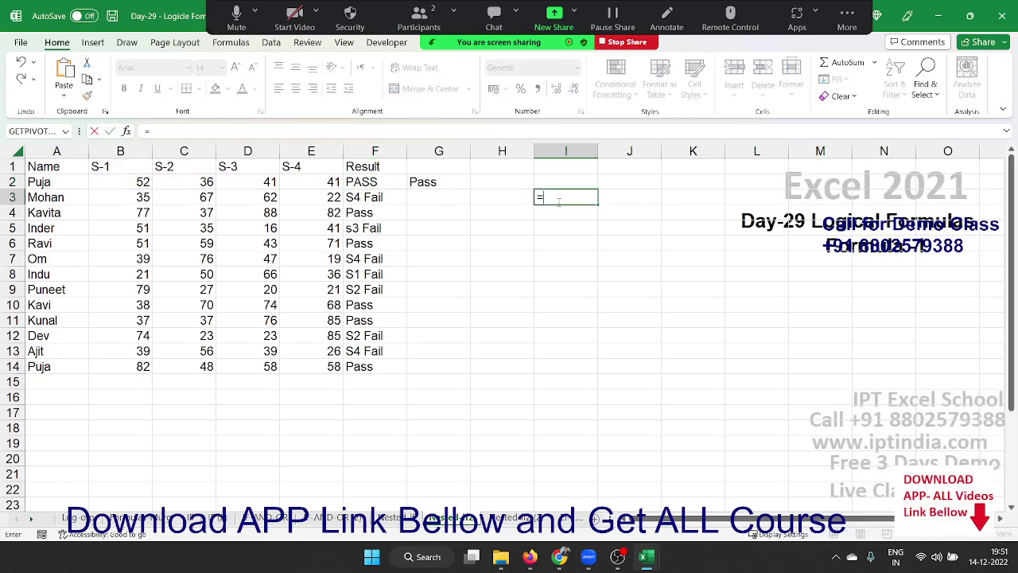
text(ne)
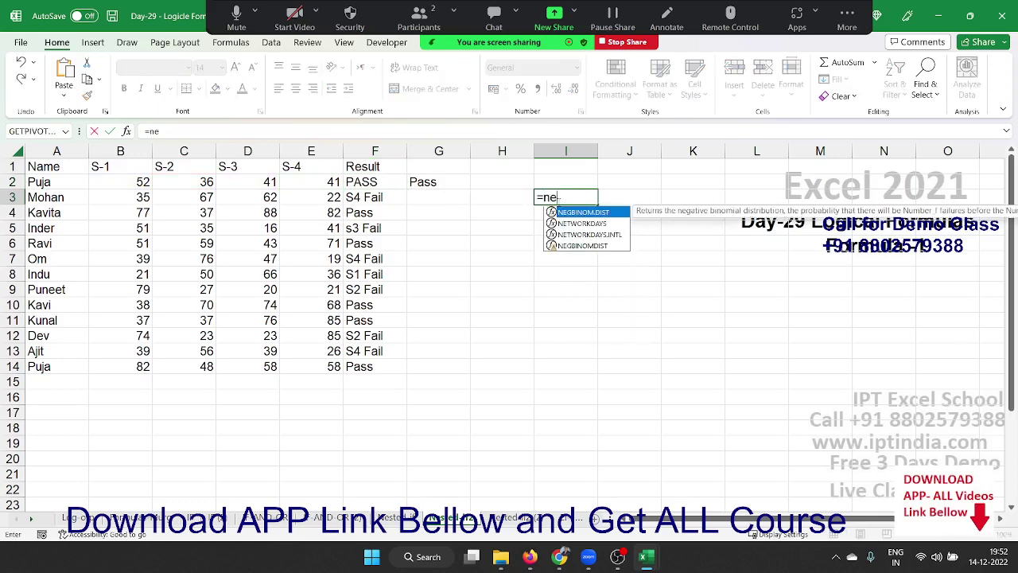
key(Escape)
key(Escape)
click(382, 184)
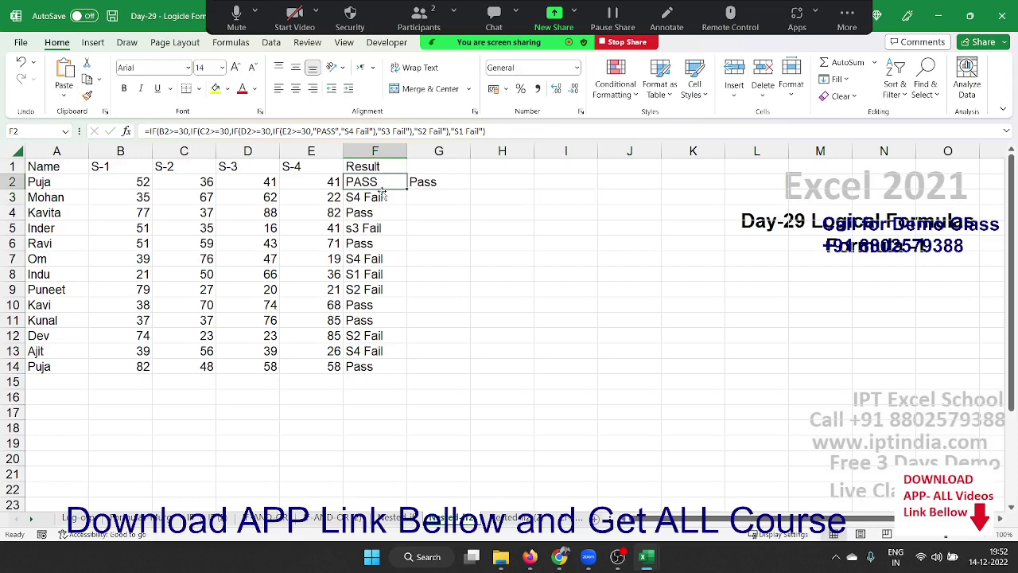
Step: Scroll down to the PAN/D L/Voter table and delete the OK status in G30
scroll(388, 418, down, 1)
scroll(381, 415, down, 2)
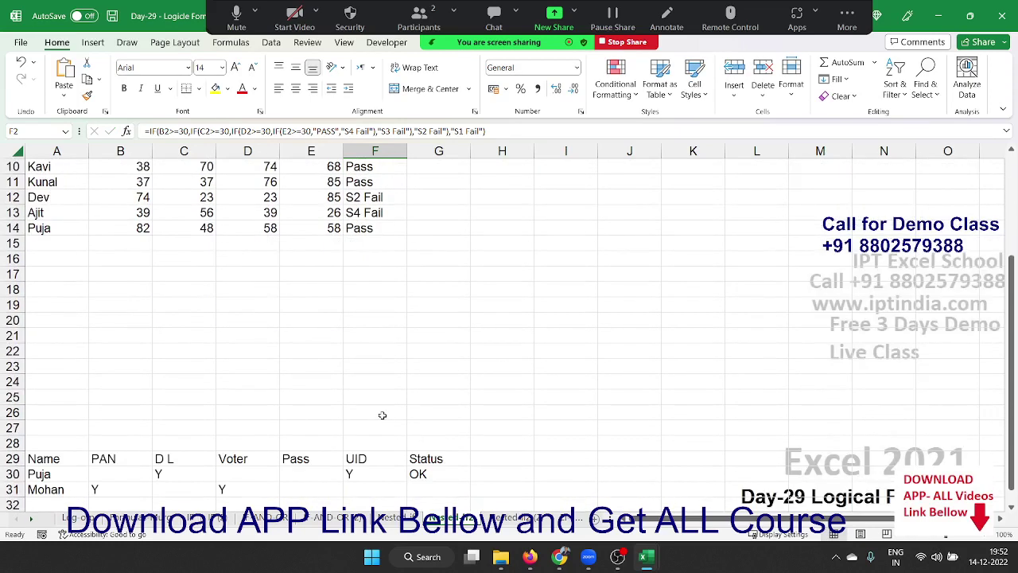
scroll(381, 416, down, 1)
click(419, 427)
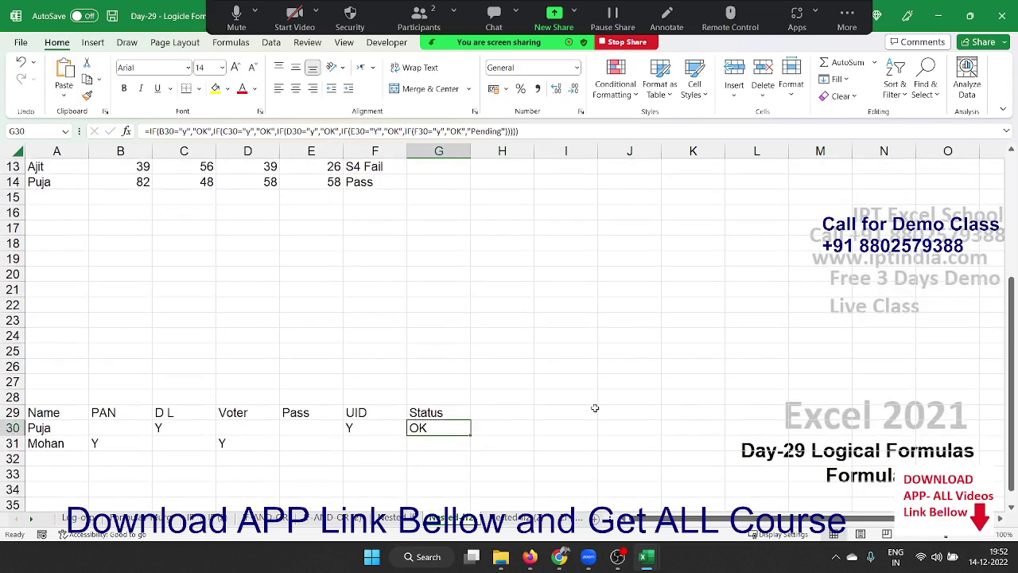
scroll(595, 408, up, 1)
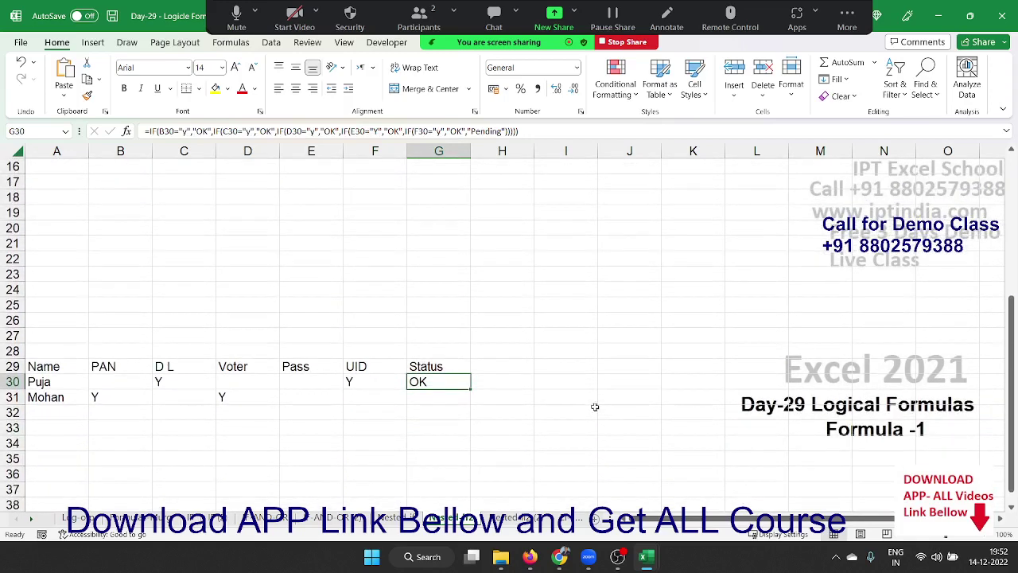
scroll(595, 409, down, 2)
key(Delete)
Step: Review Puja's and Mohan's document entries across B30:F31
key(Left)
key(shift+Left)
key(shift+Left)
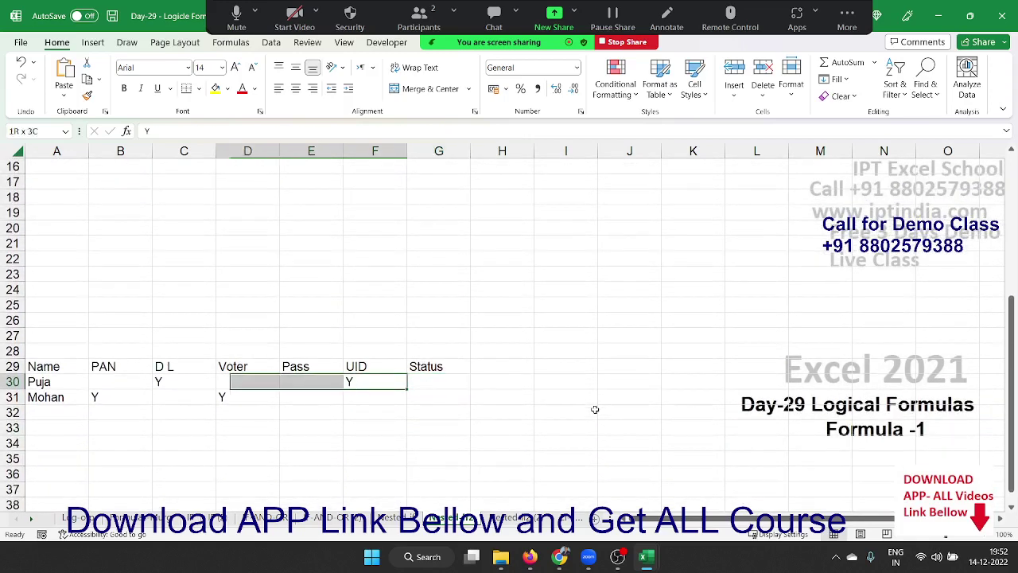
key(shift+Left)
key(shift+Left)
key(Down)
key(shift+Left)
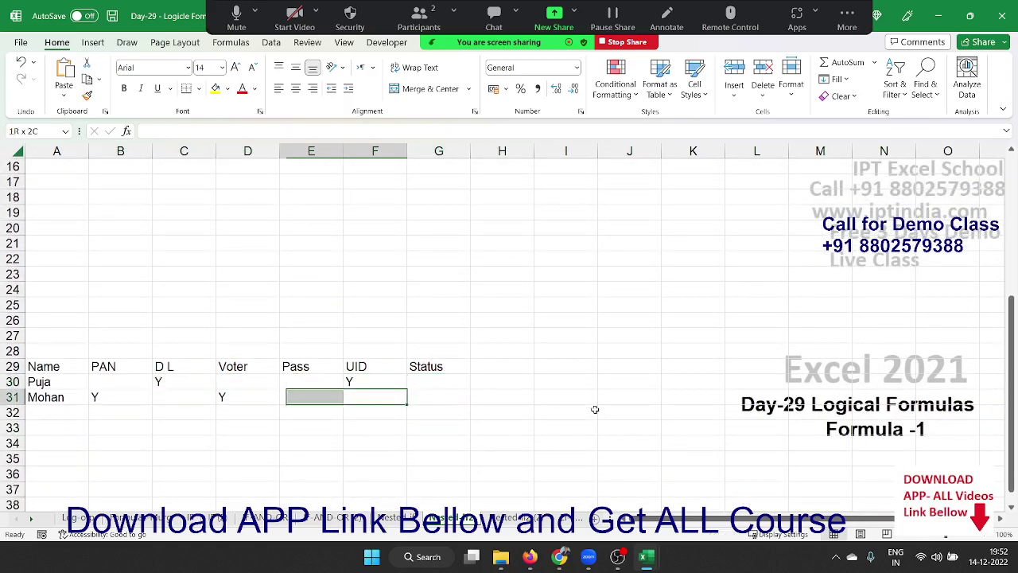
key(shift+Left)
key(shift+Left)
key(shift+Left)
key(Up)
key(Left)
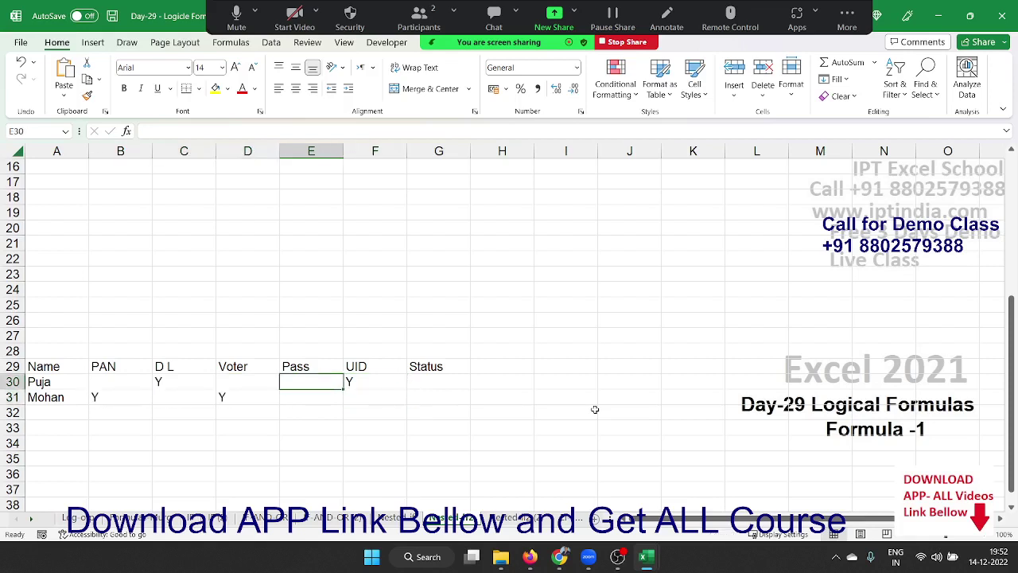
key(Left)
key(Left)
key(Left)
Step: Check the Status cells G30:G31 are empty and settle on G30
key(Right)
key(Right)
key(Right)
key(Right)
key(Right)
key(Right)
key(Left)
key(shift+Down)
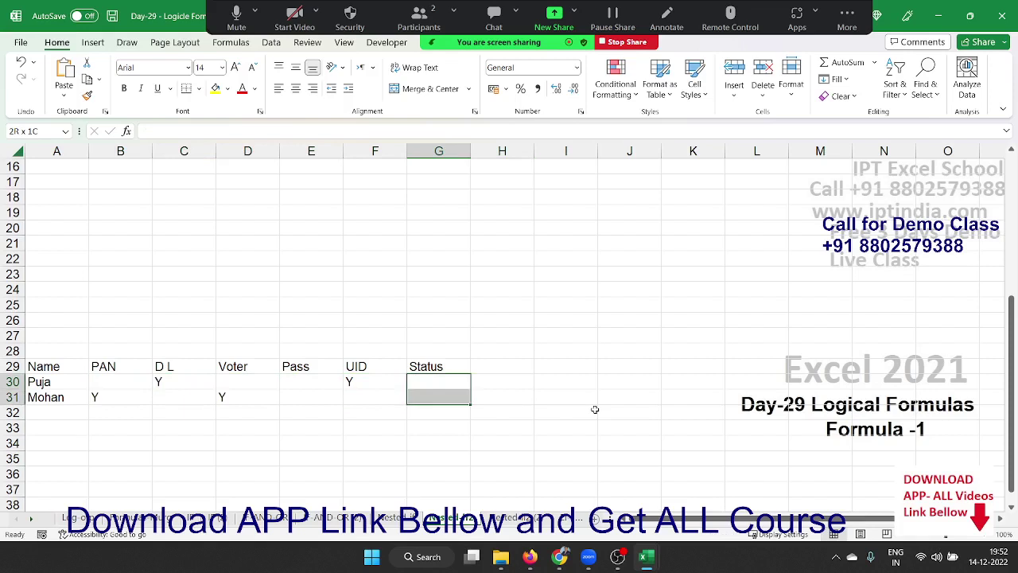
key(Up)
key(Down)
key(shift+Down)
key(Up)
key(Down)
Step: Start G30's nested IF returning header B29, C29 or D29 when B30, C30 or D30 is "y"
text(=)
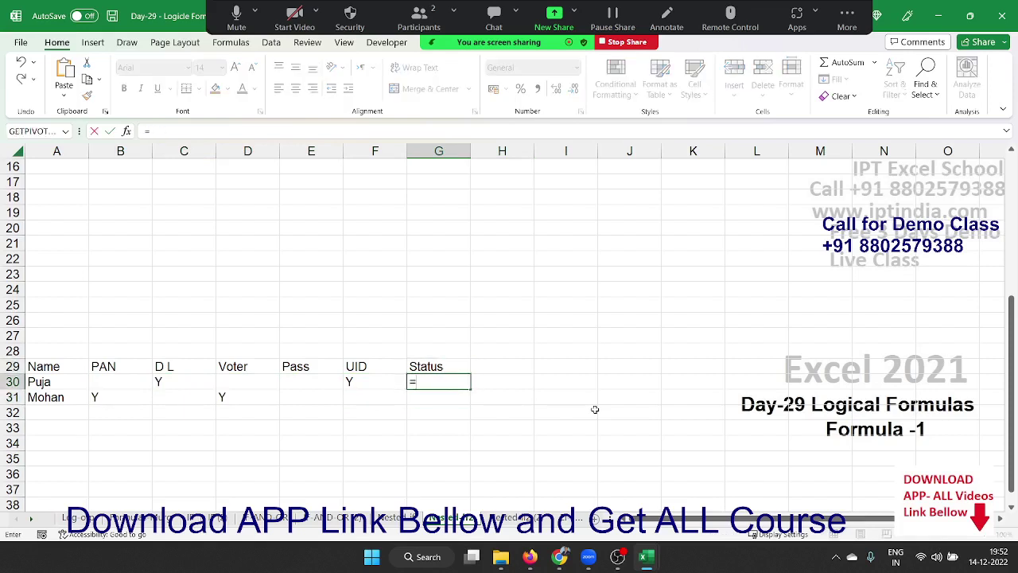
text(IF()
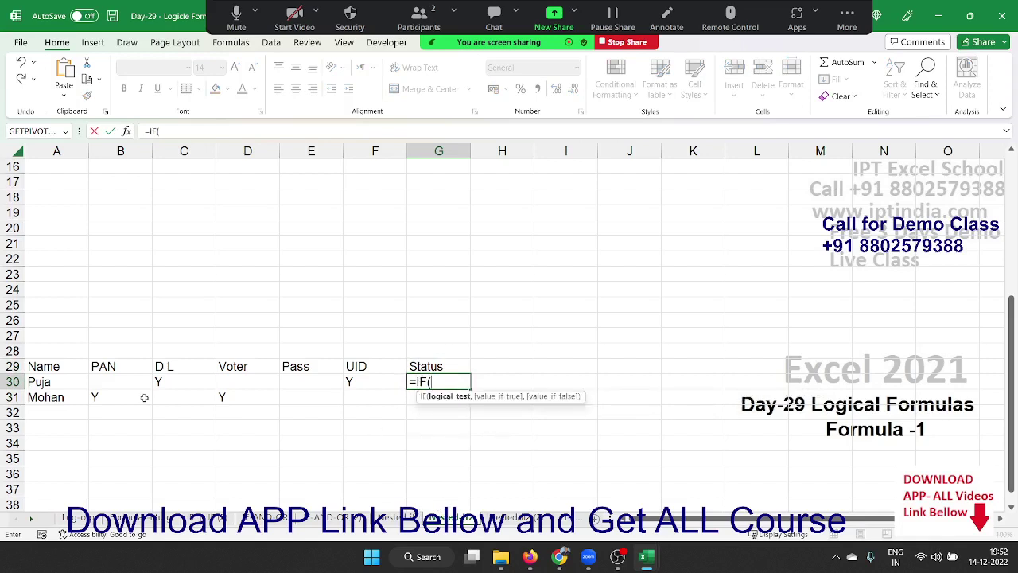
click(99, 377)
text(=")
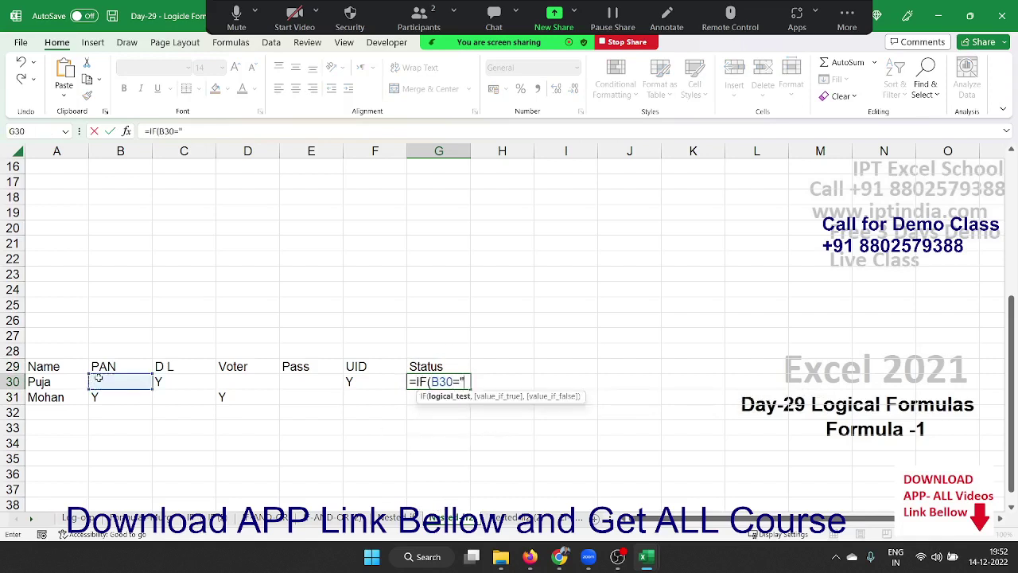
text(y",)
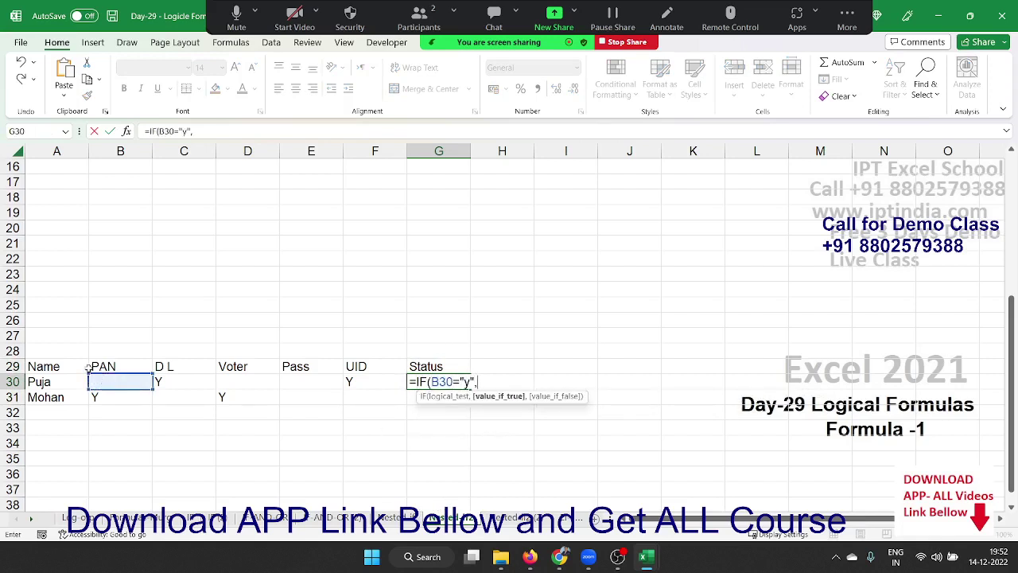
click(118, 366)
text(,)
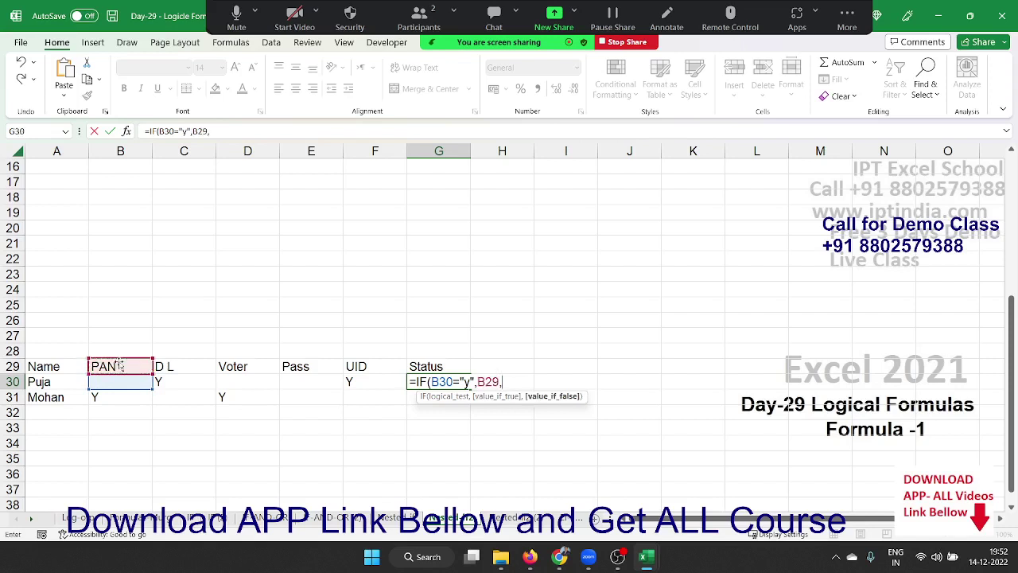
text(if)
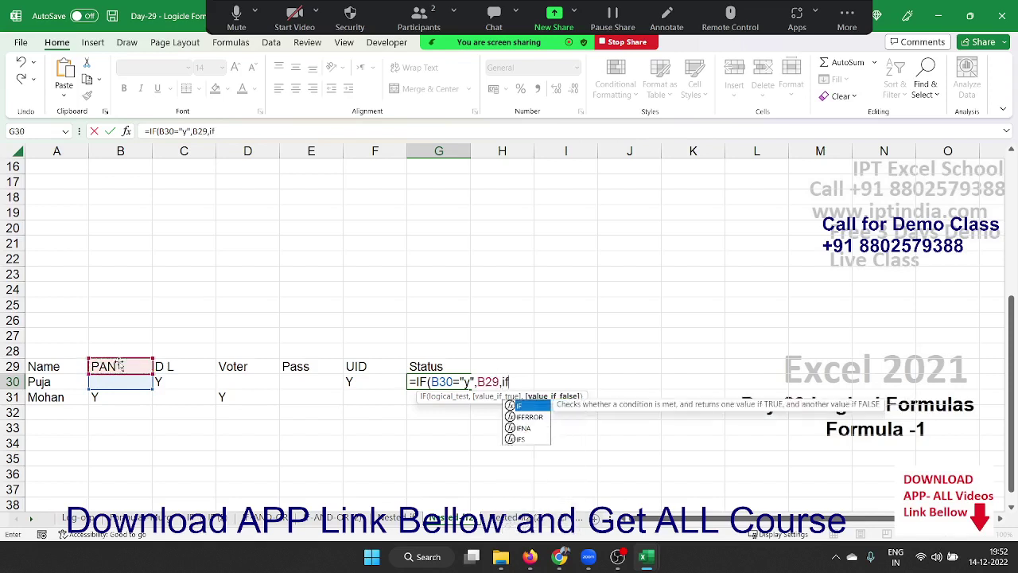
text(()
click(198, 388)
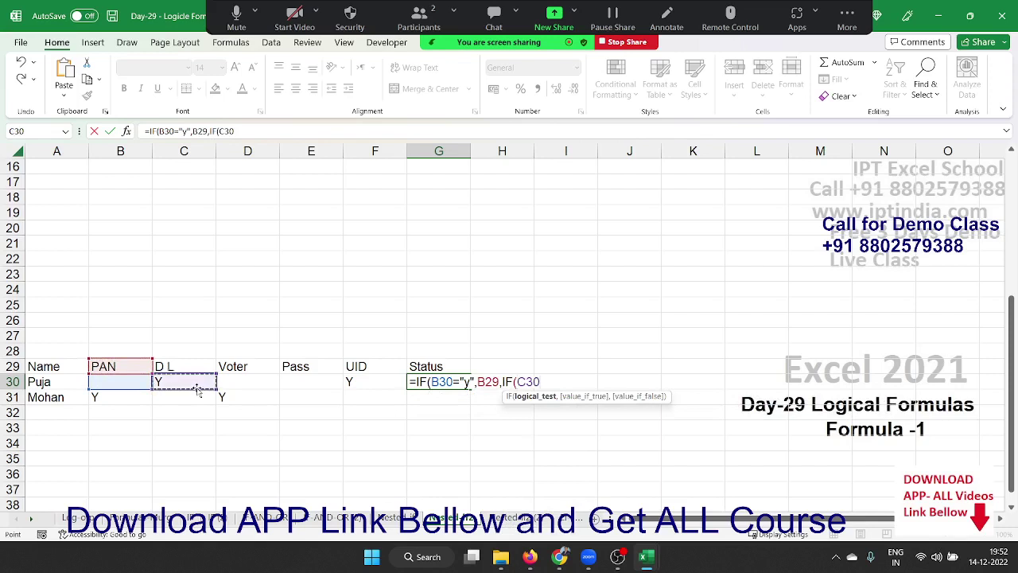
text(="y)
text(")
text(,)
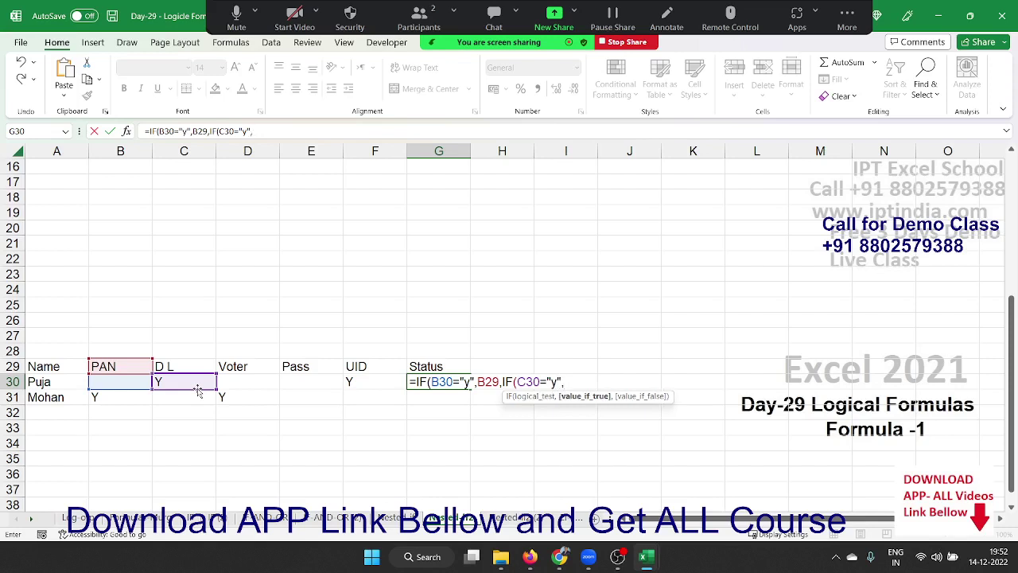
click(190, 366)
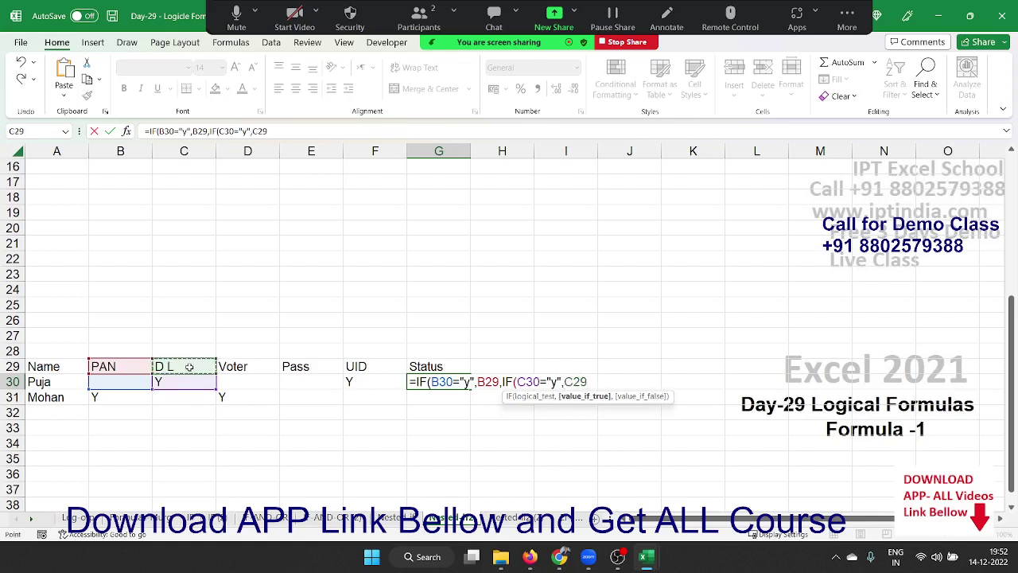
text(,)
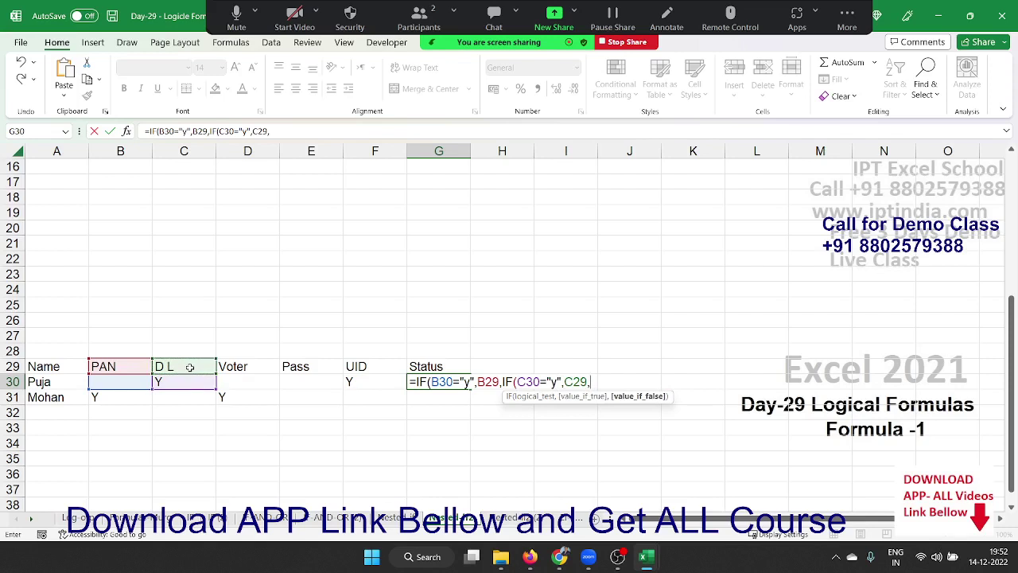
text(IF()
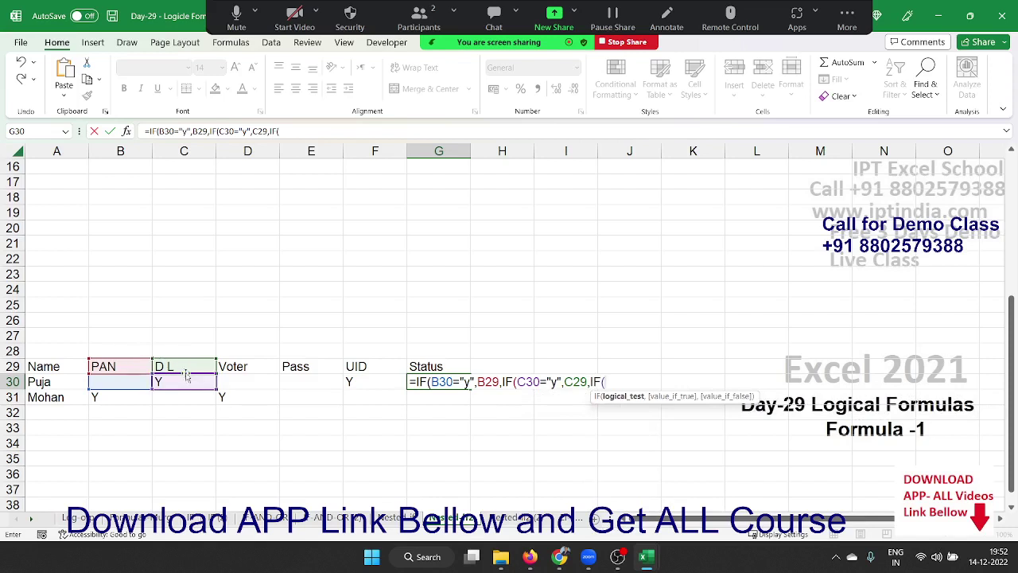
click(245, 382)
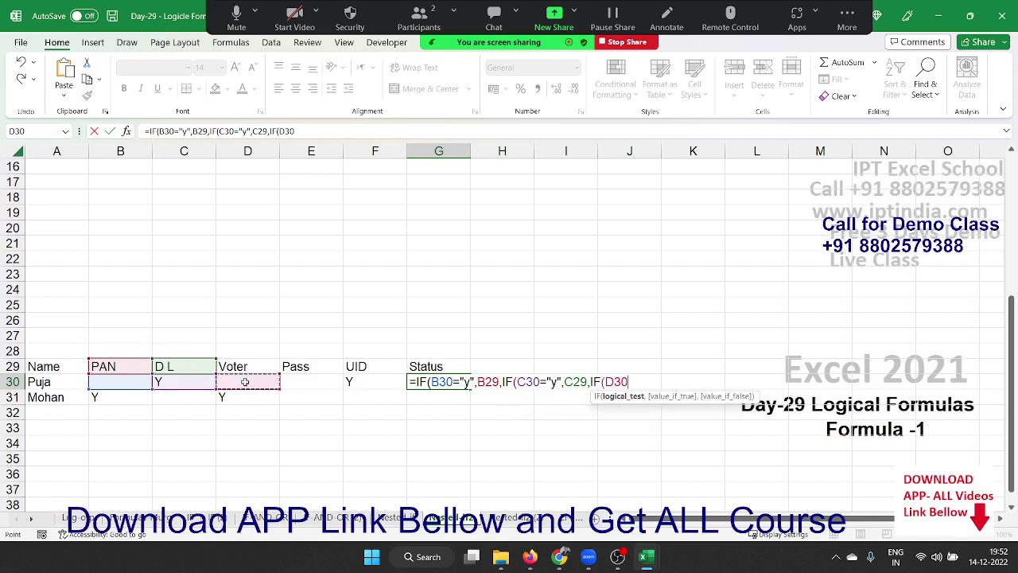
text(="y")
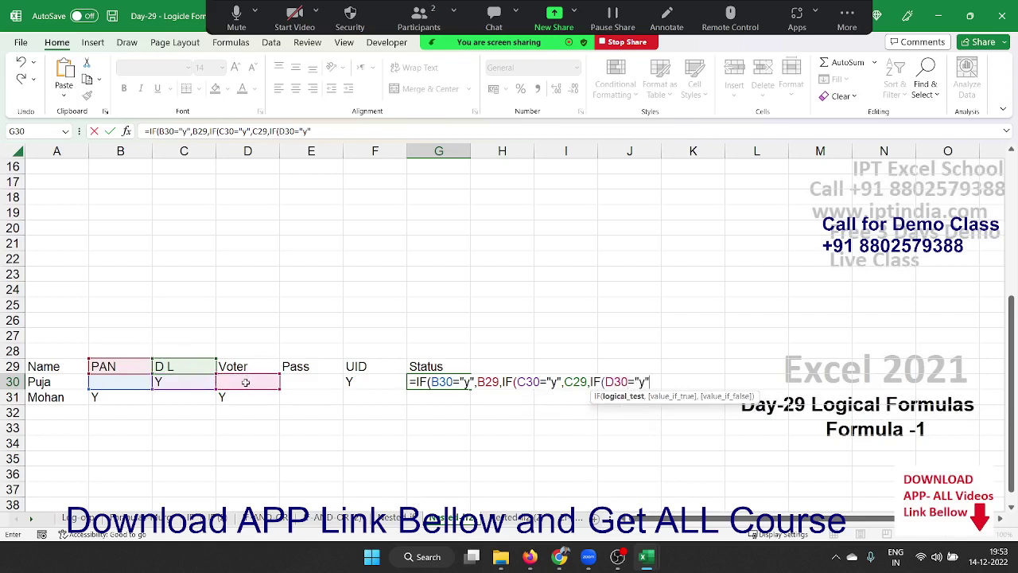
text(,)
click(252, 366)
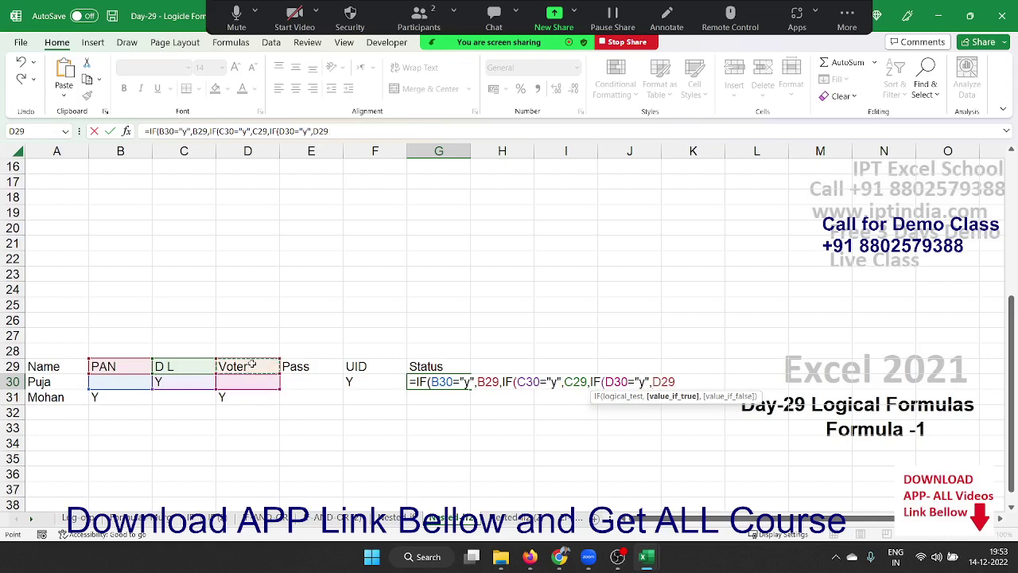
Step: Add the E30 and F30 levels returning E29 and F29, accepting Excel's correction; G30 shows D L
text(,I)
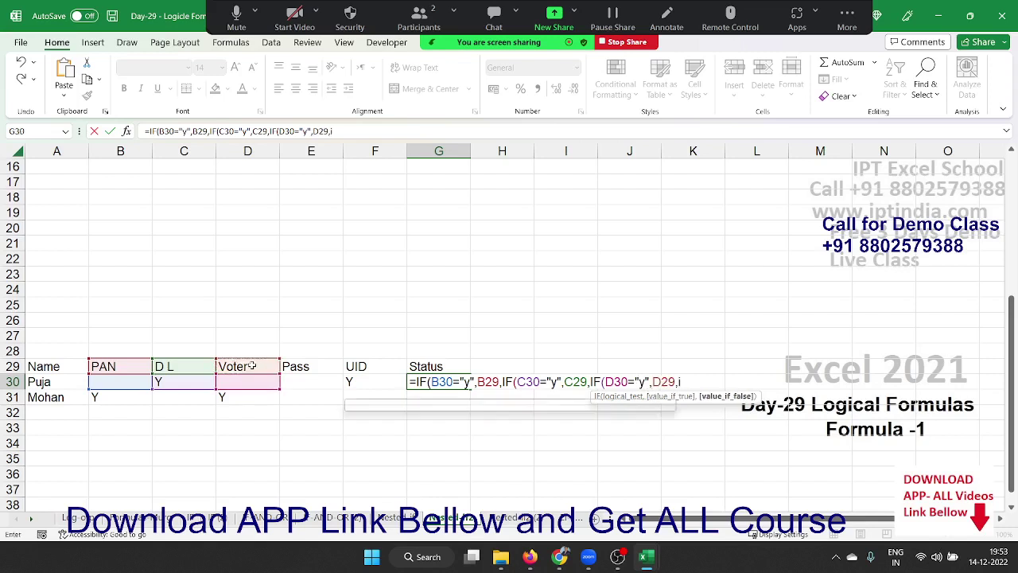
text(F()
click(309, 384)
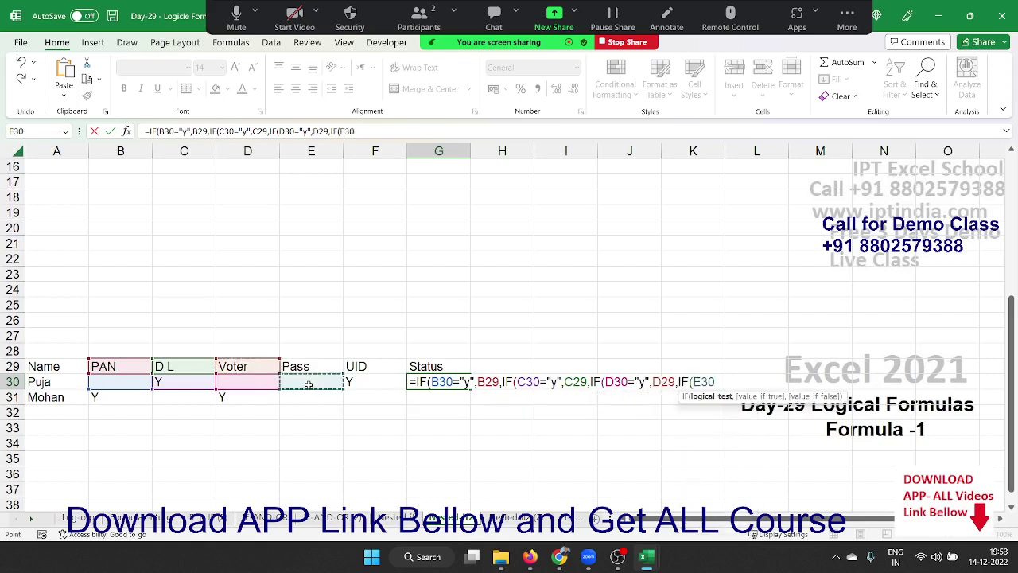
text(="y")
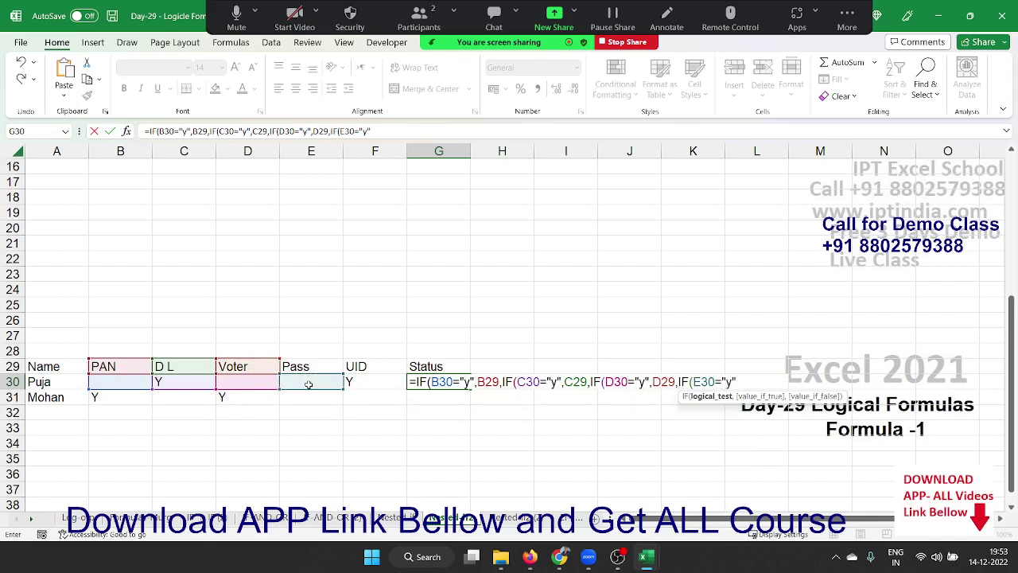
text(,)
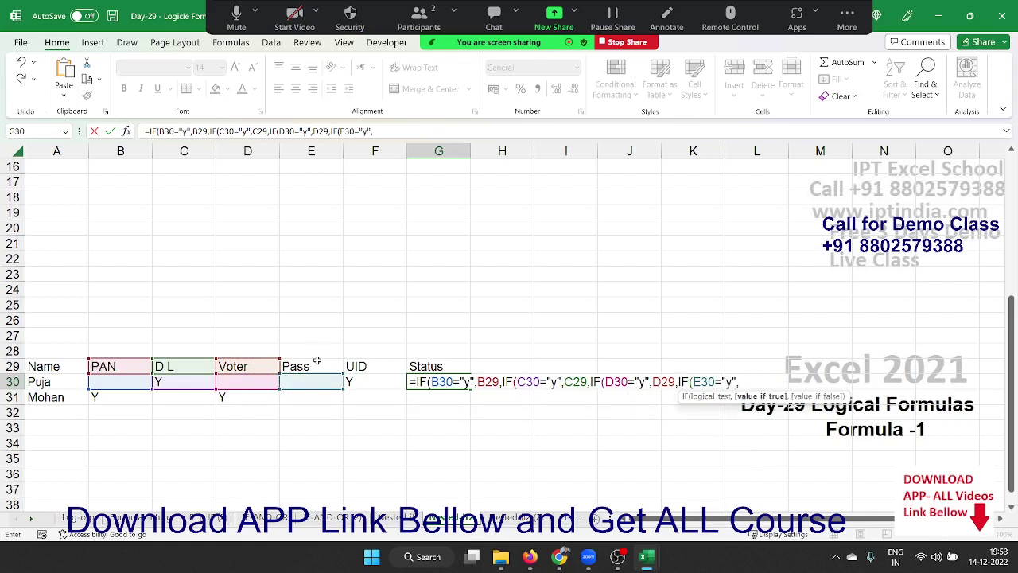
click(319, 364)
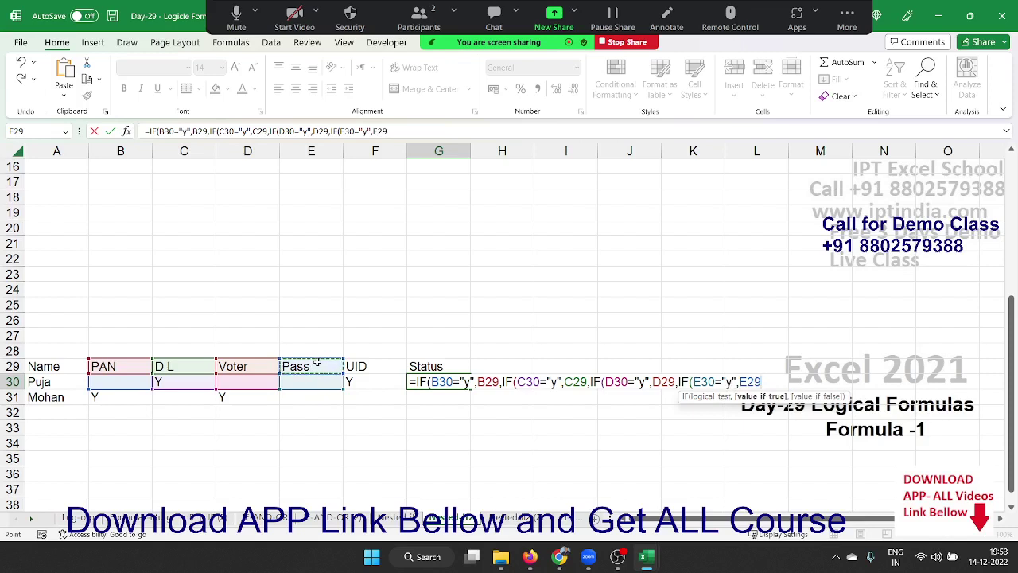
text(,IF()
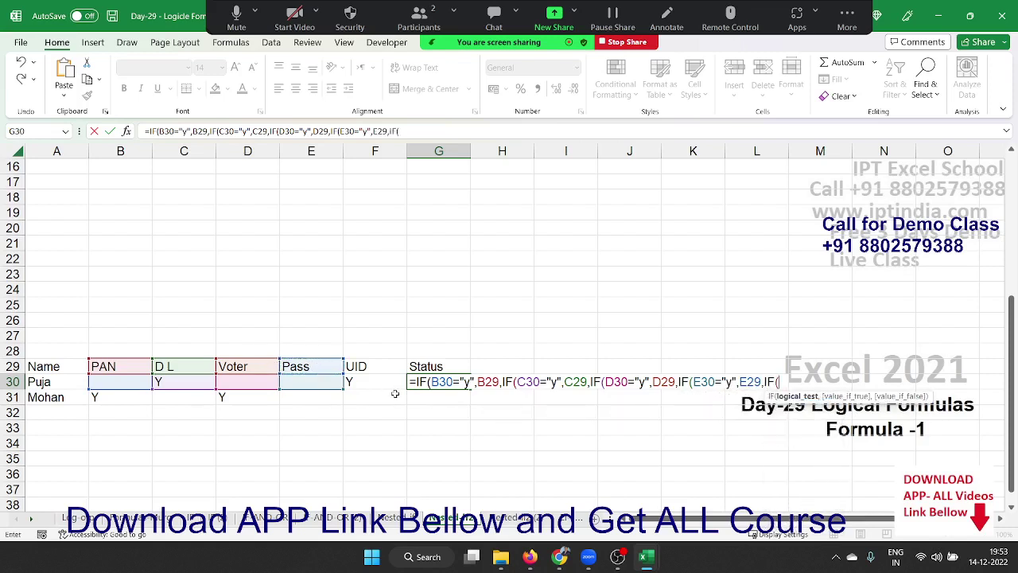
click(393, 385)
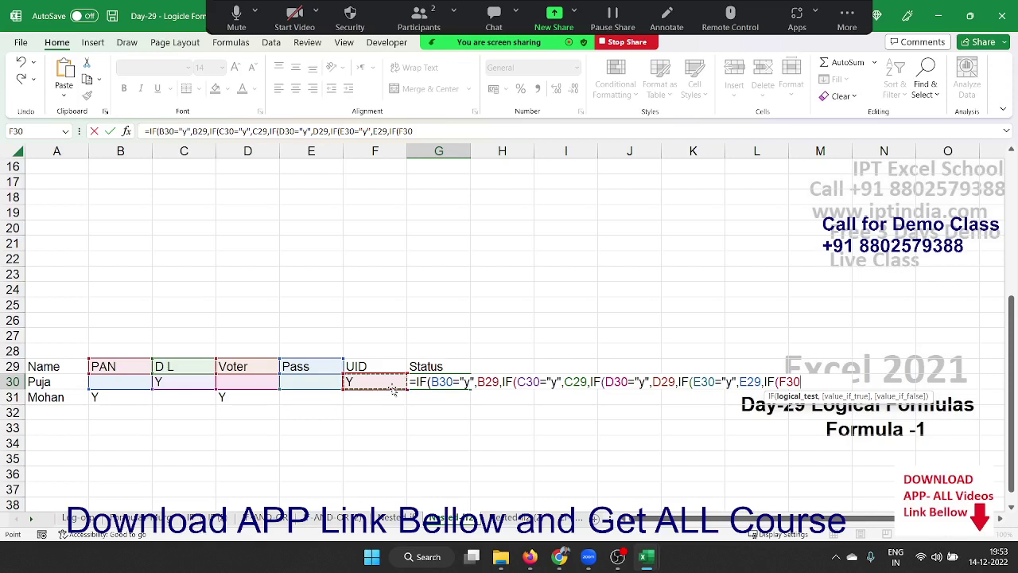
text(="y")
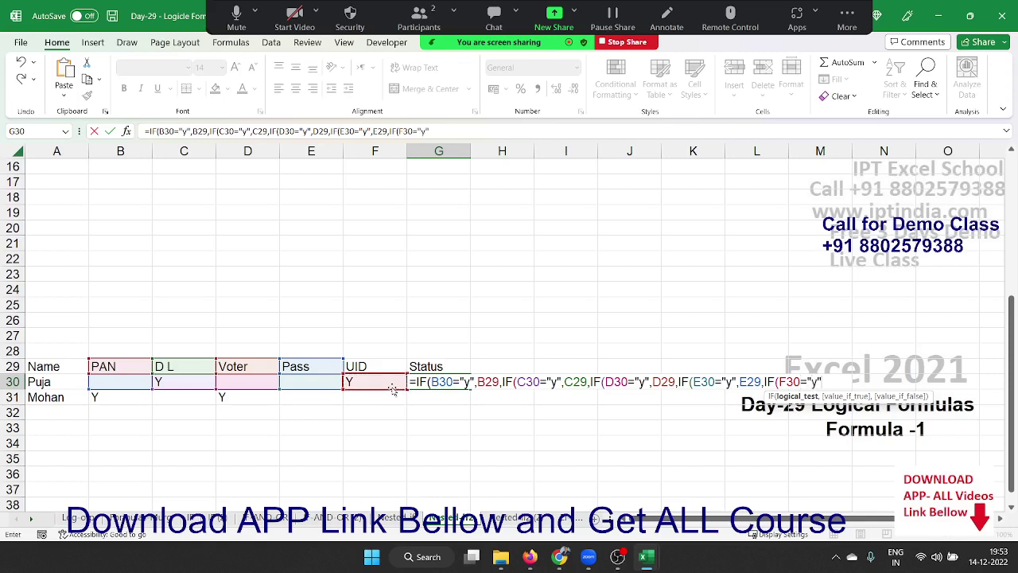
text(,)
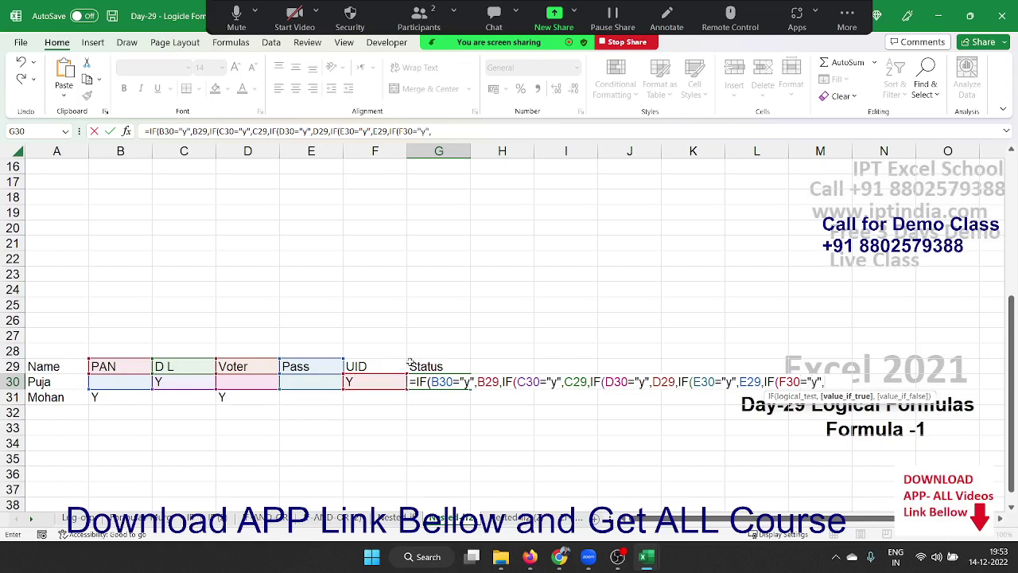
click(393, 366)
key(Return)
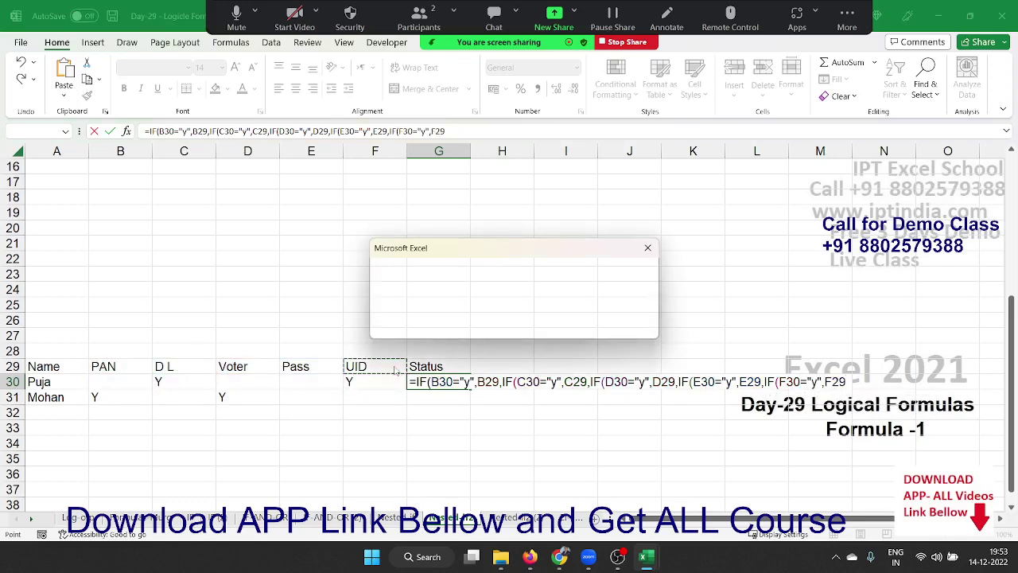
key(Return)
click(413, 382)
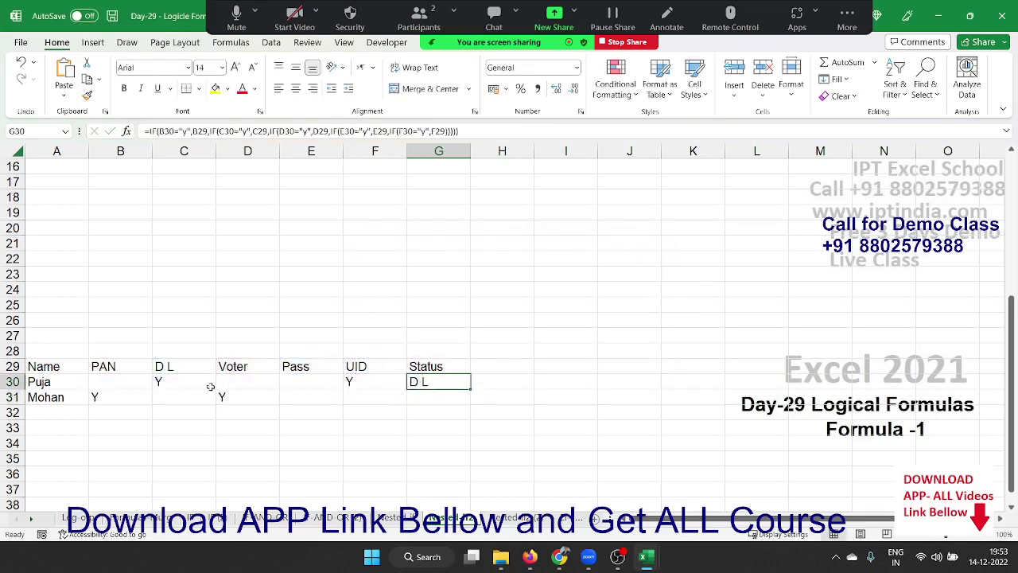
click(164, 385)
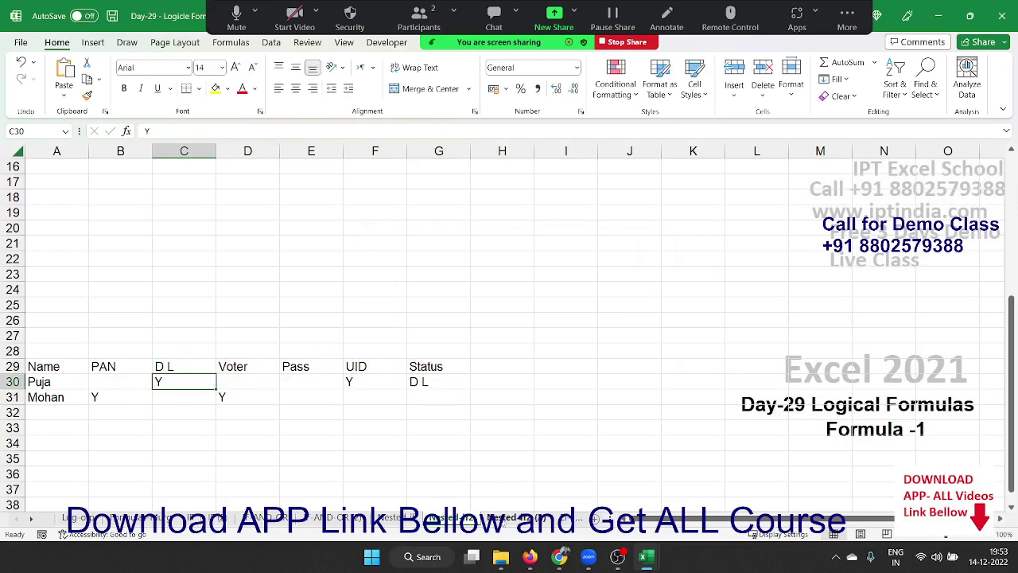
Step: Switch to the marks sheet and delete the grade formulas in C2 and C3
click(517, 518)
click(271, 350)
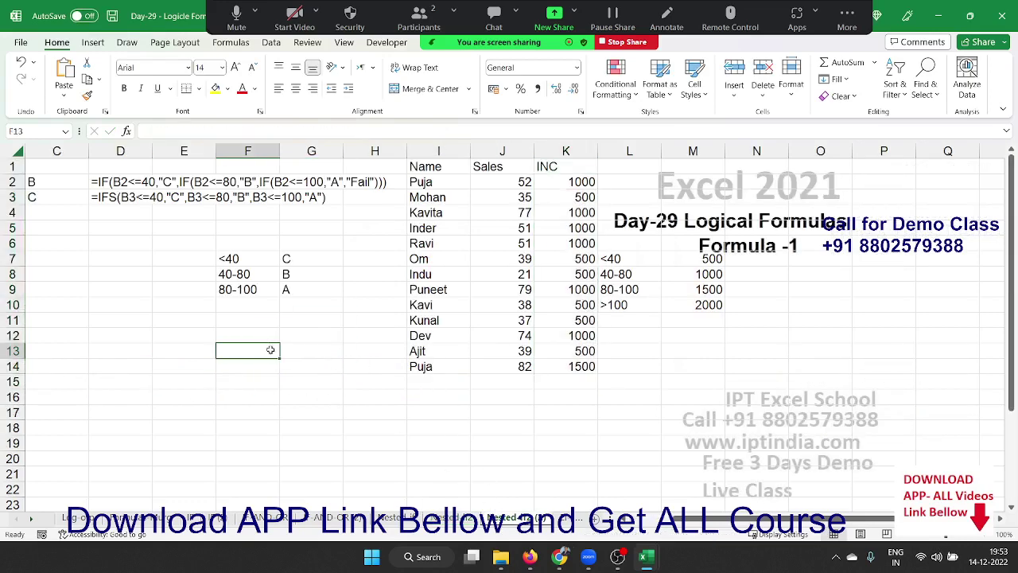
key(Left)
key(Up)
key(Up)
key(Up)
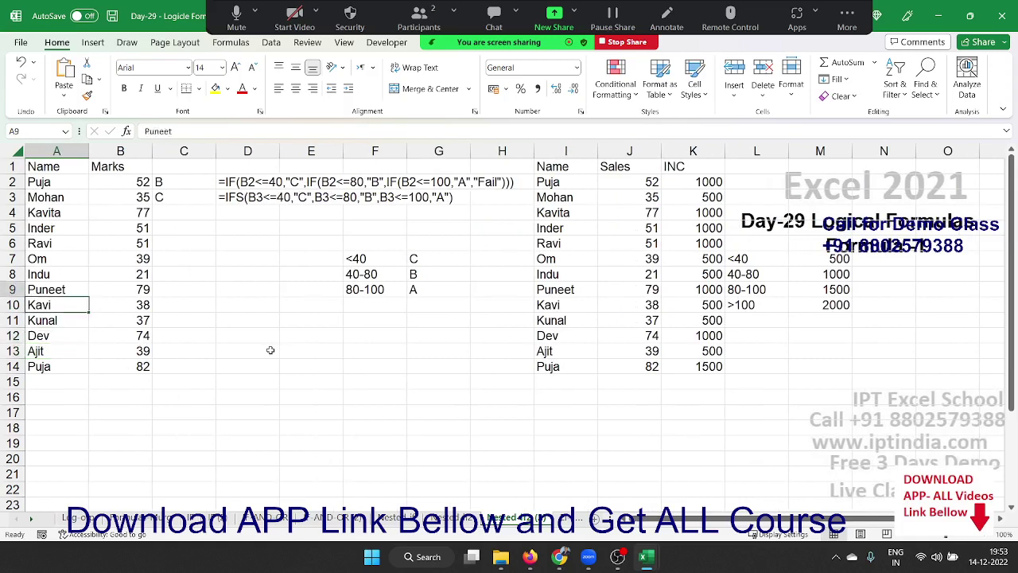
key(Up)
key(Up)
key(Up)
key(Right)
key(Right)
key(Right)
key(Left)
key(Down)
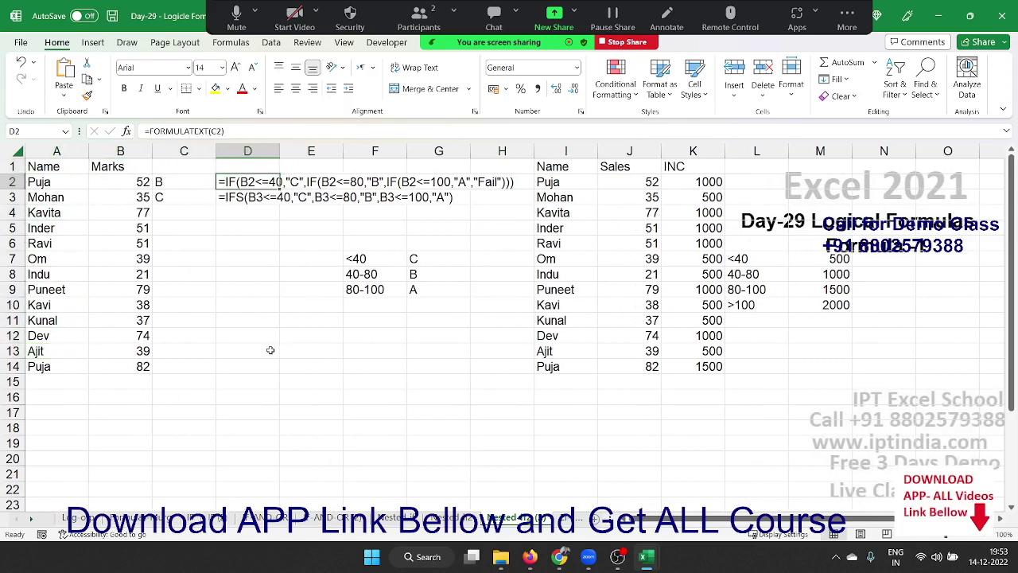
key(Left)
key(Delete)
key(Down)
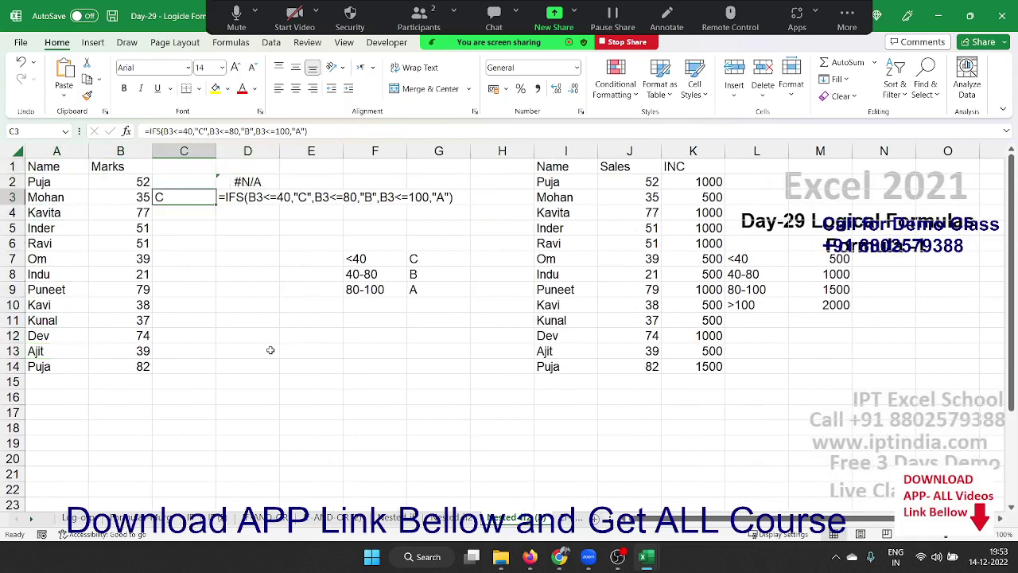
key(Delete)
Step: Select the grade band table F7:G9, then return to the grade column
key(Up)
key(Left)
key(Right)
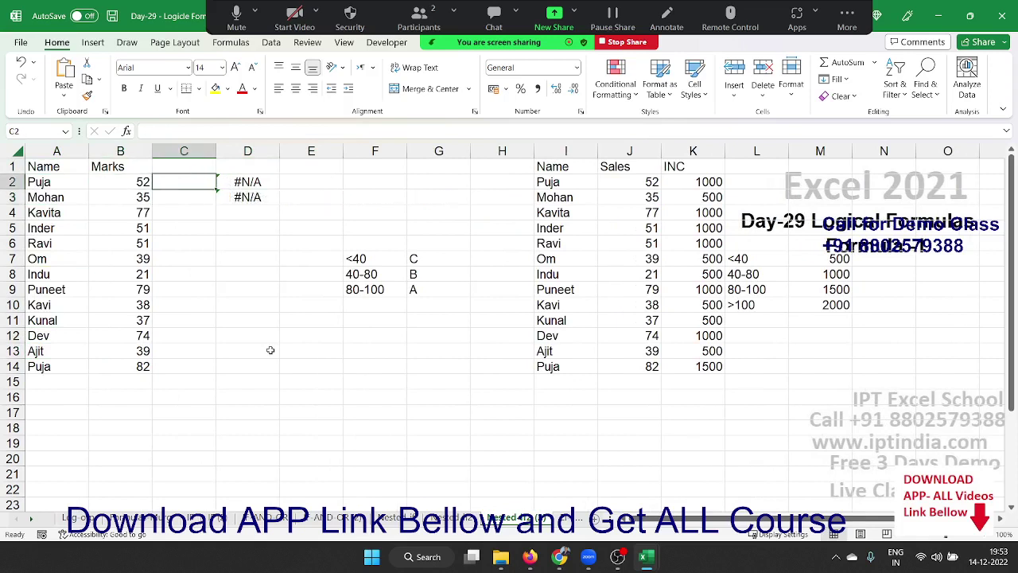
key(Right)
key(Right)
key(Down)
key(Down)
key(Down)
key(Down)
key(Down)
key(Right)
key(shift+Right)
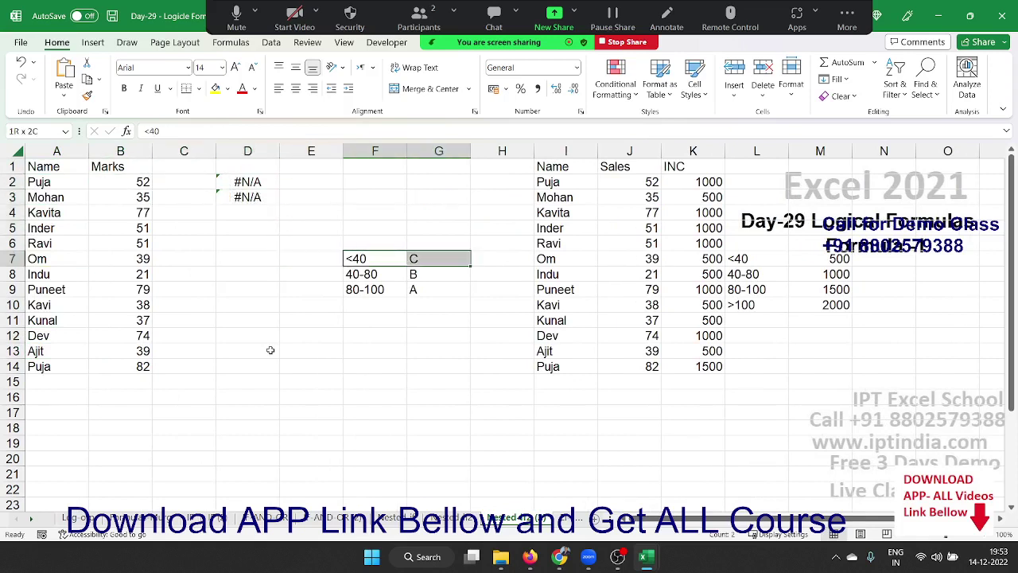
key(shift+Down)
key(shift+Down)
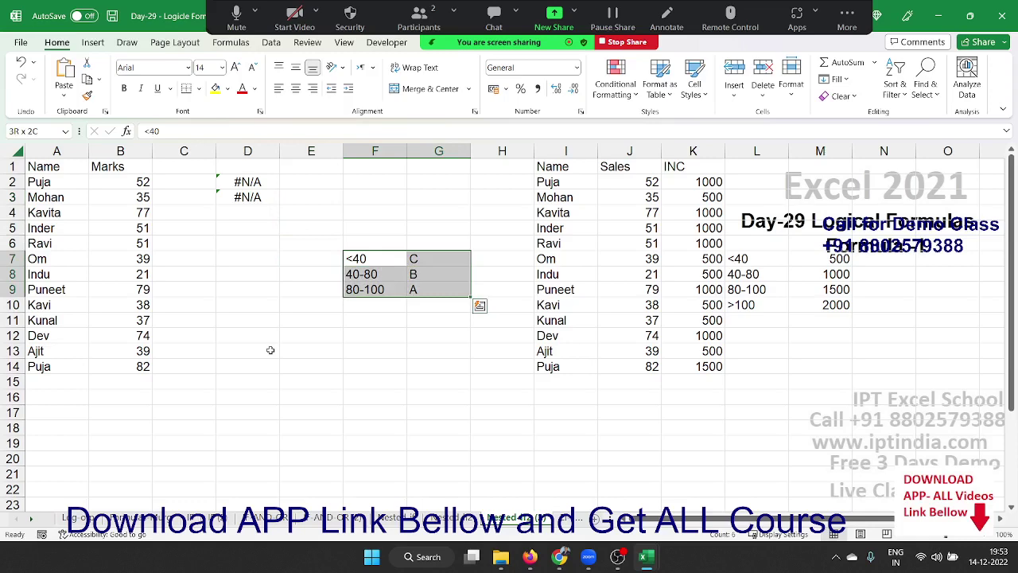
key(Left)
key(Left)
key(Left)
key(Up)
key(Up)
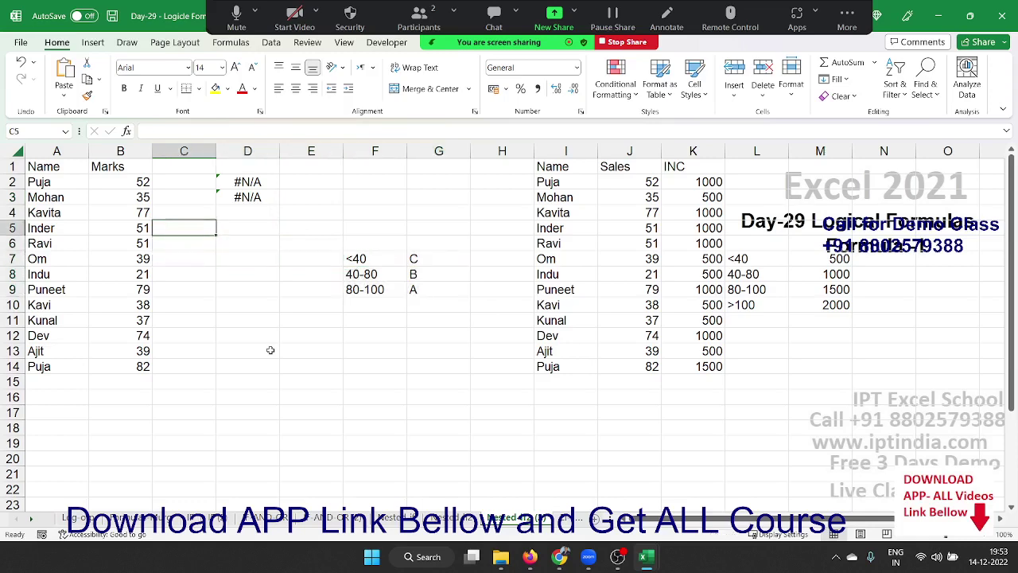
key(Up)
key(Up)
key(Up)
Step: Enter =IF(B2<=40,"C",IF(B2<=80,"B",IF(B2<=100,"A"))) in C2, fixing the brackets, so Puja gets B
text(=i)
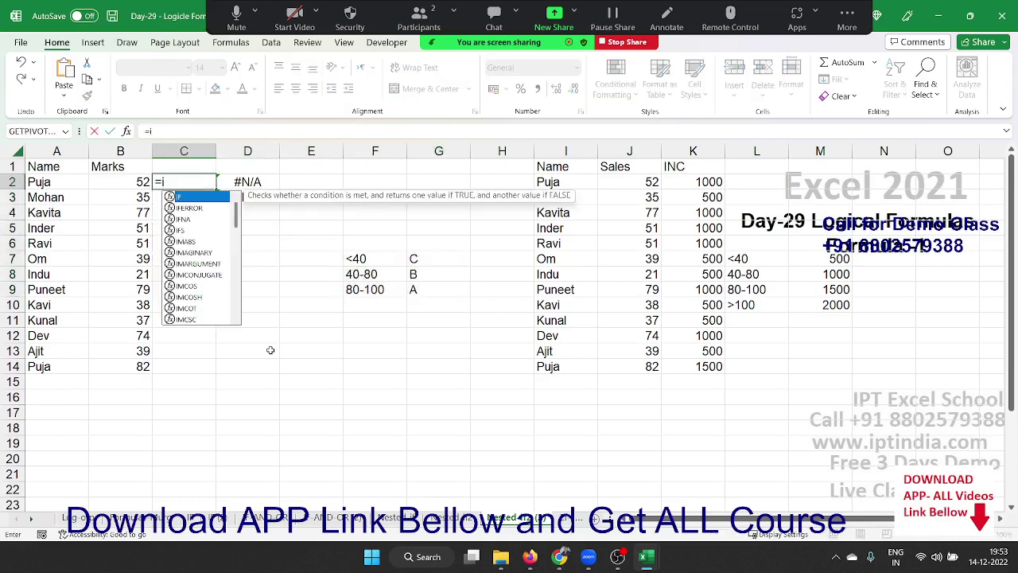
text(f)
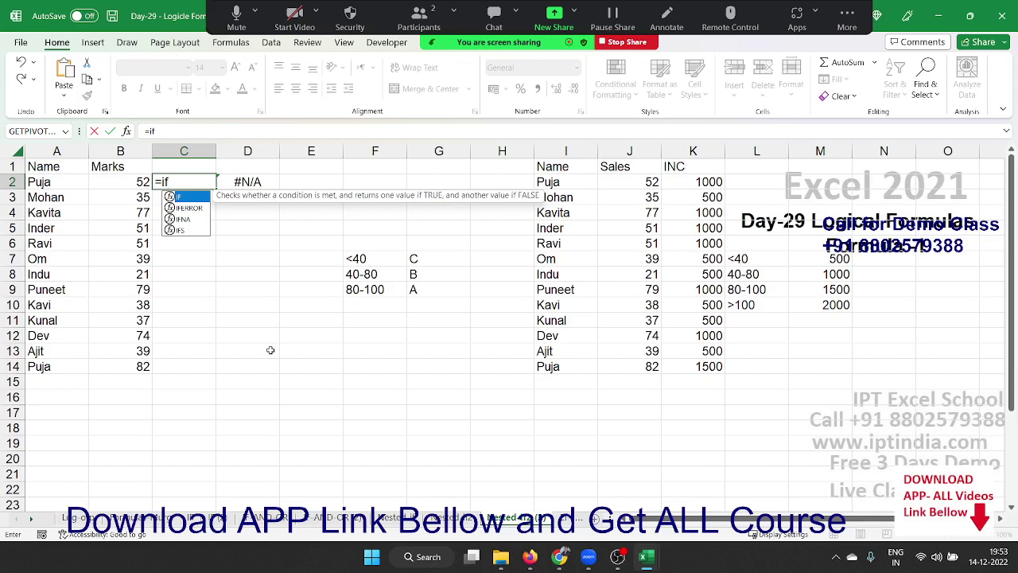
key(Tab)
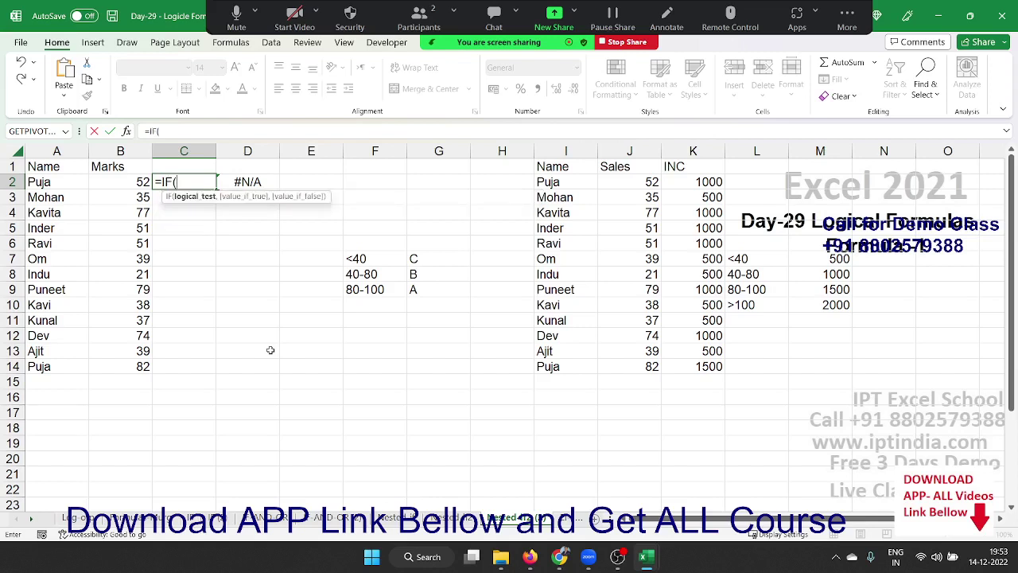
key(Left)
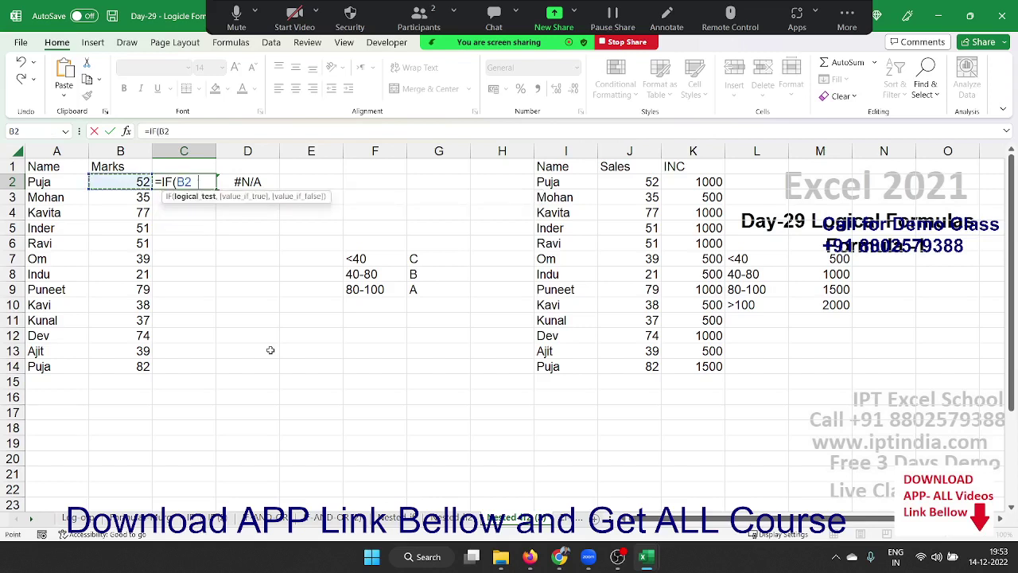
text(<=4)
text(0,"C)
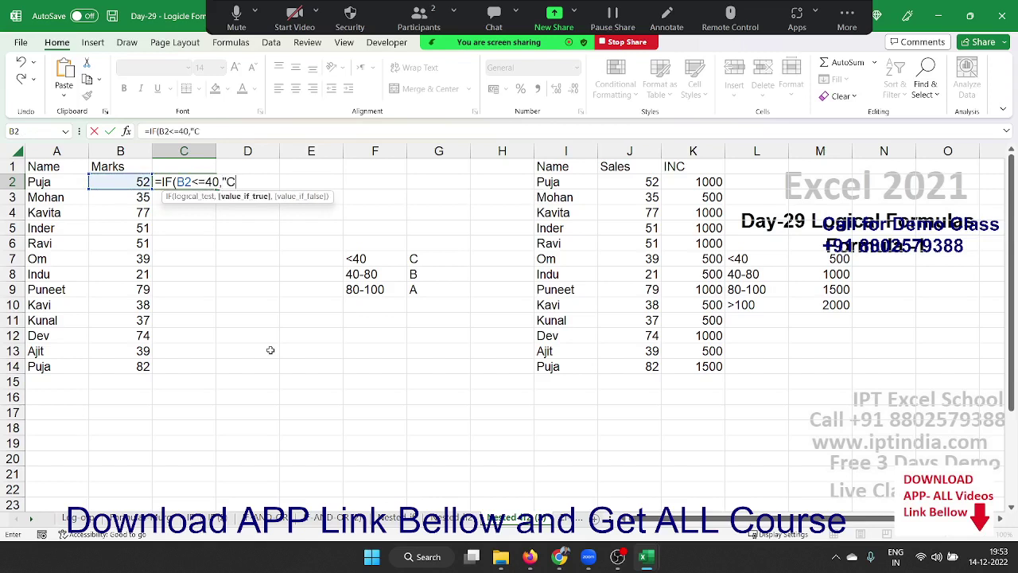
text(",)
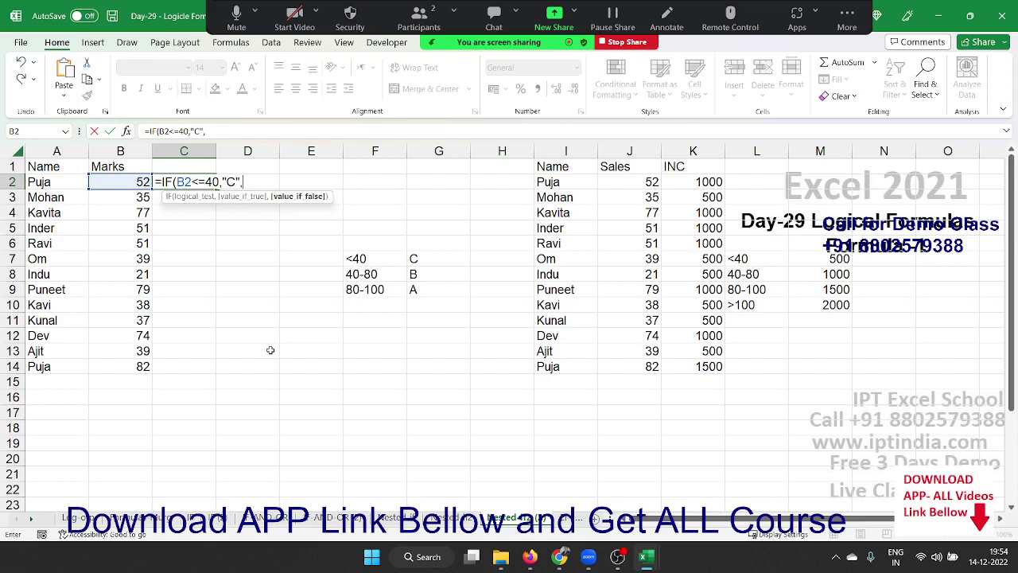
text(IF()
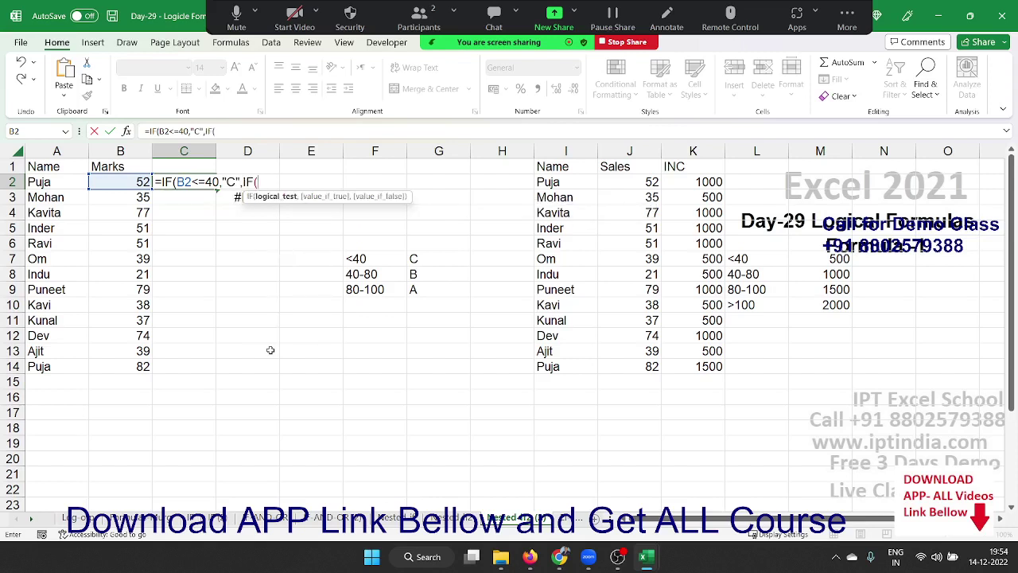
text(B2<=)
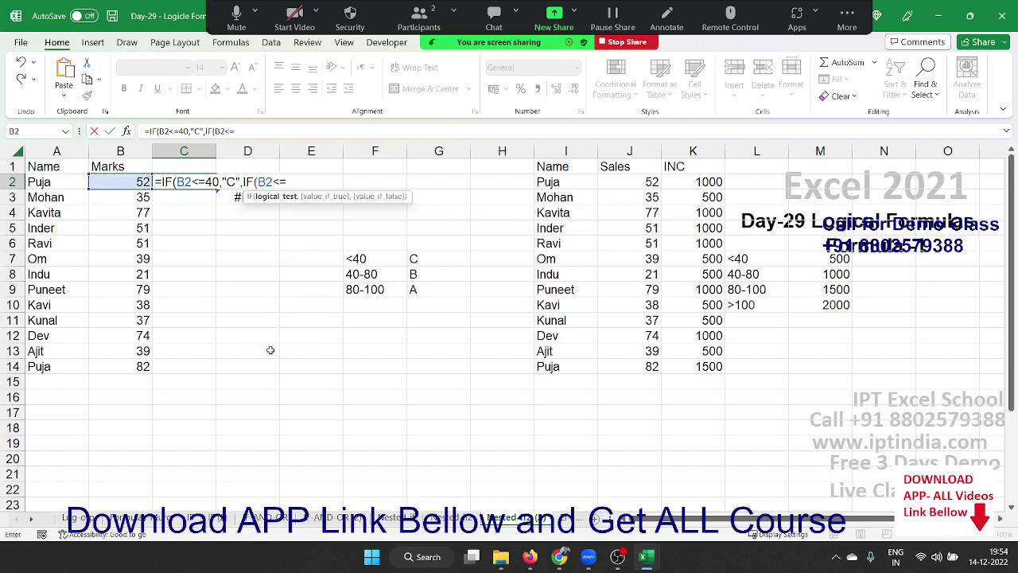
text(4)
key(BackSpace)
text(8)
text(0,")
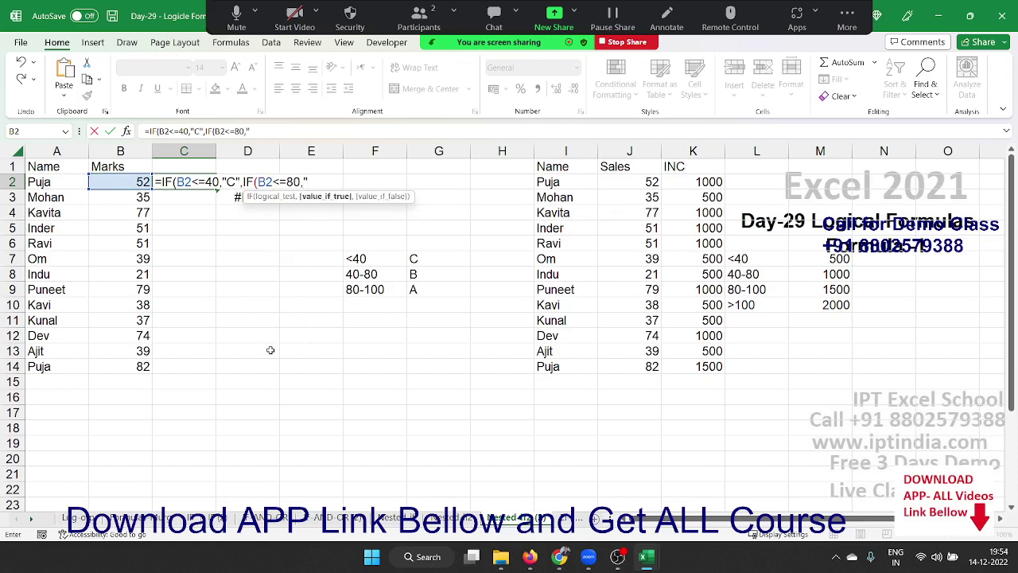
text(B")
text(,IF()
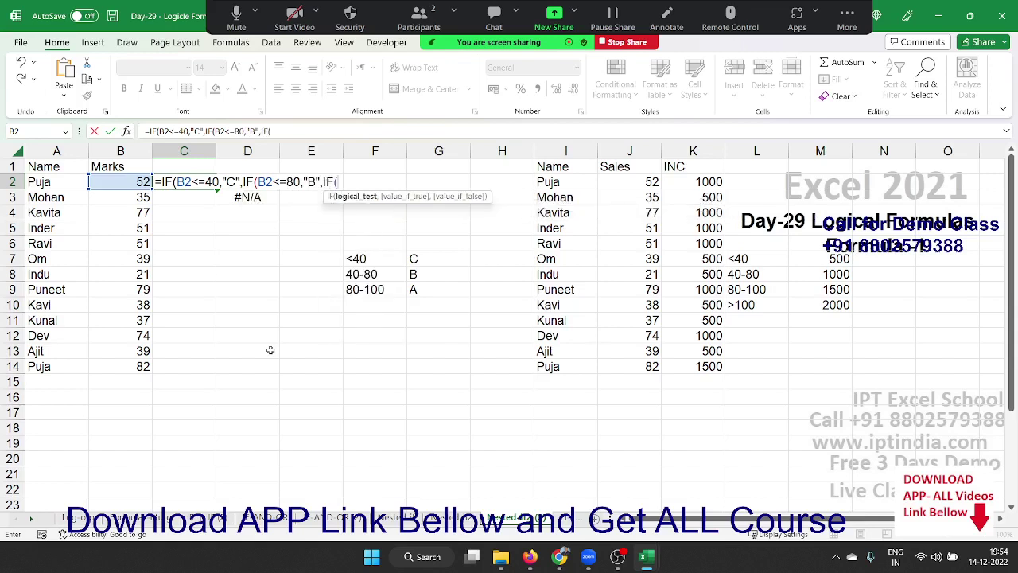
text(B2<=)
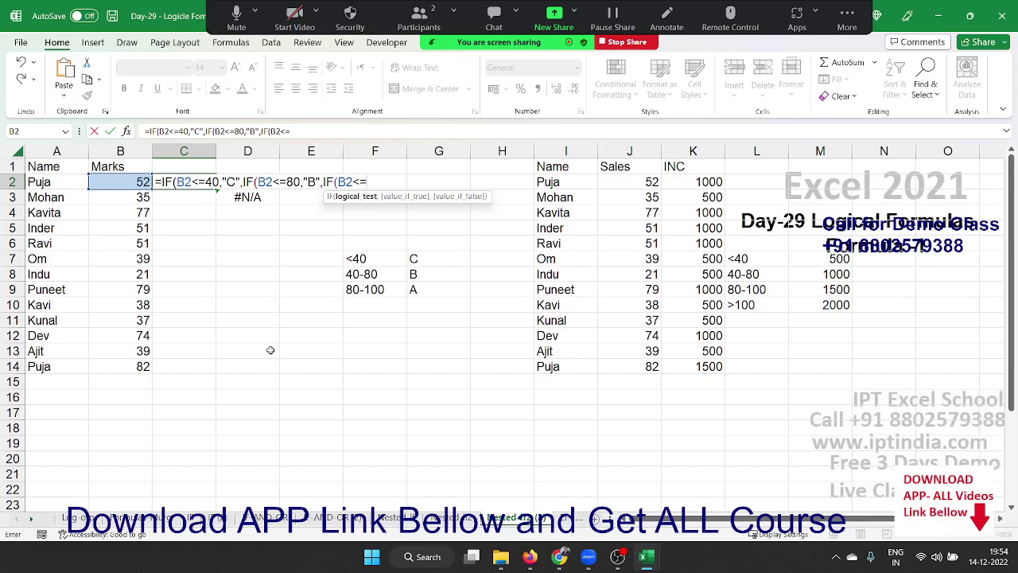
text(100,)
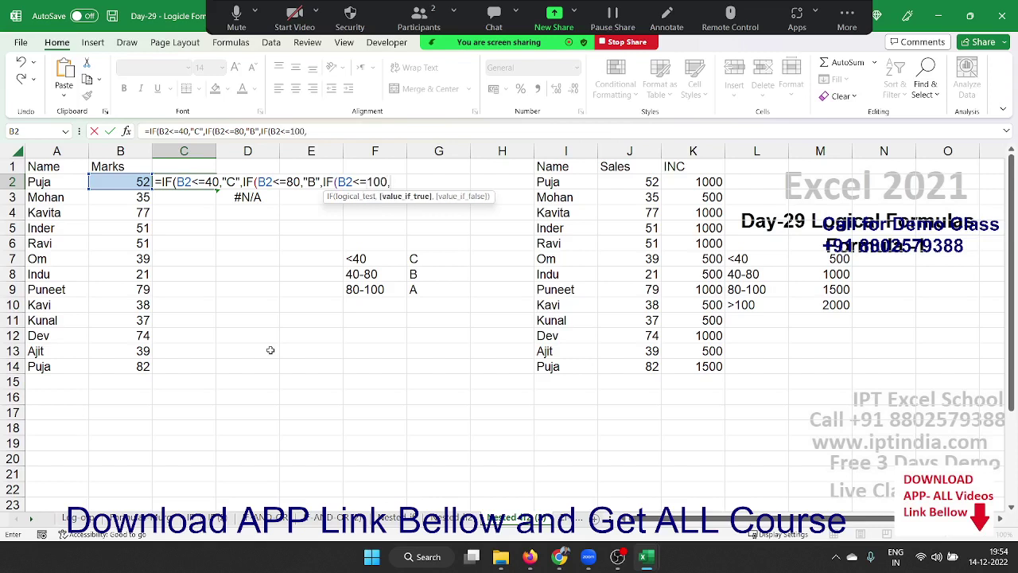
text("A")
key(Return)
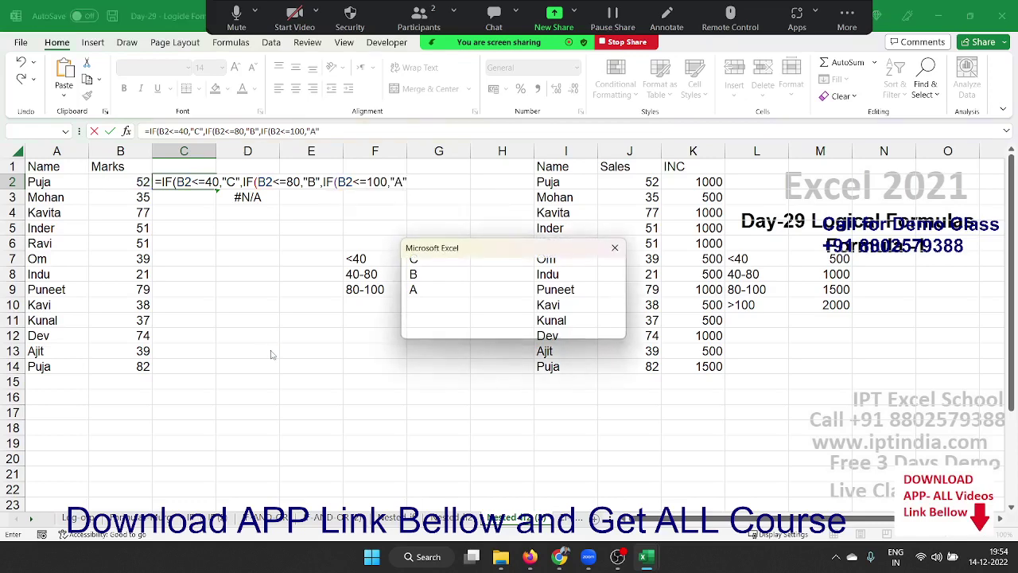
key(Return)
key(Up)
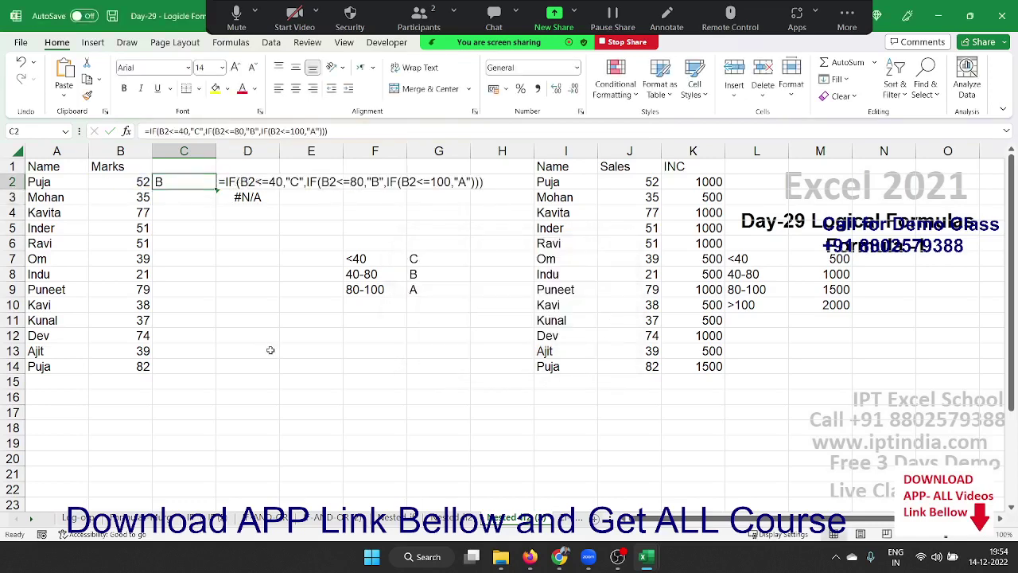
key(Down)
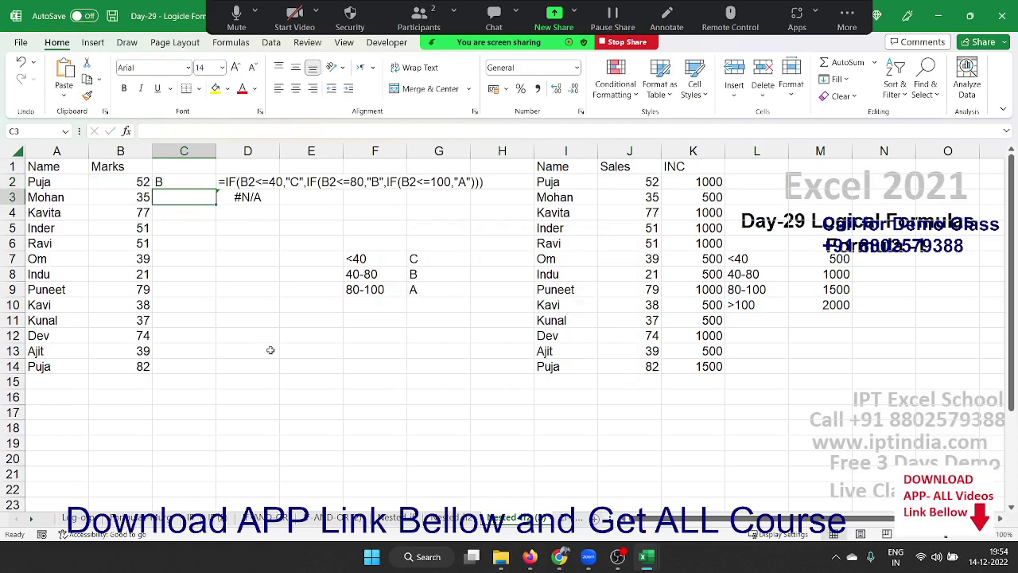
Step: Enter =IFS(B3<=40,"C",B3<=80,"B",B3<=100,"A") in C3, grading Mohan's 35 as C
text(=ifs)
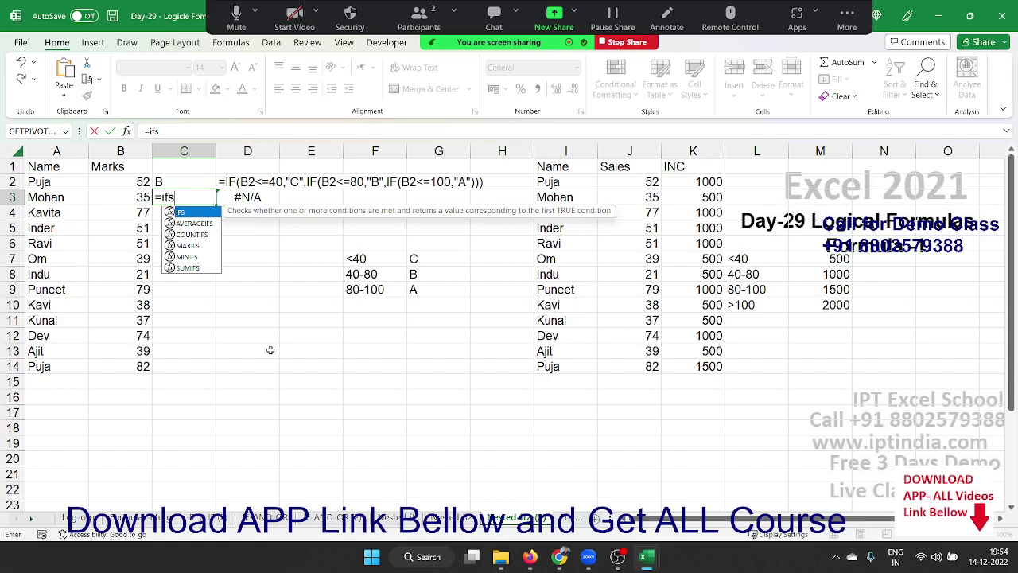
key(Tab)
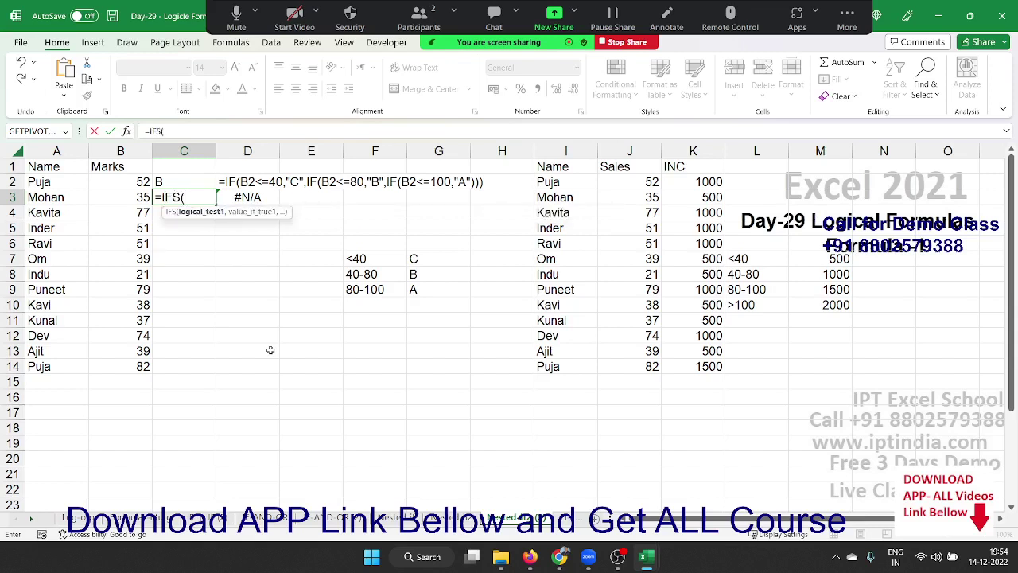
key(Left)
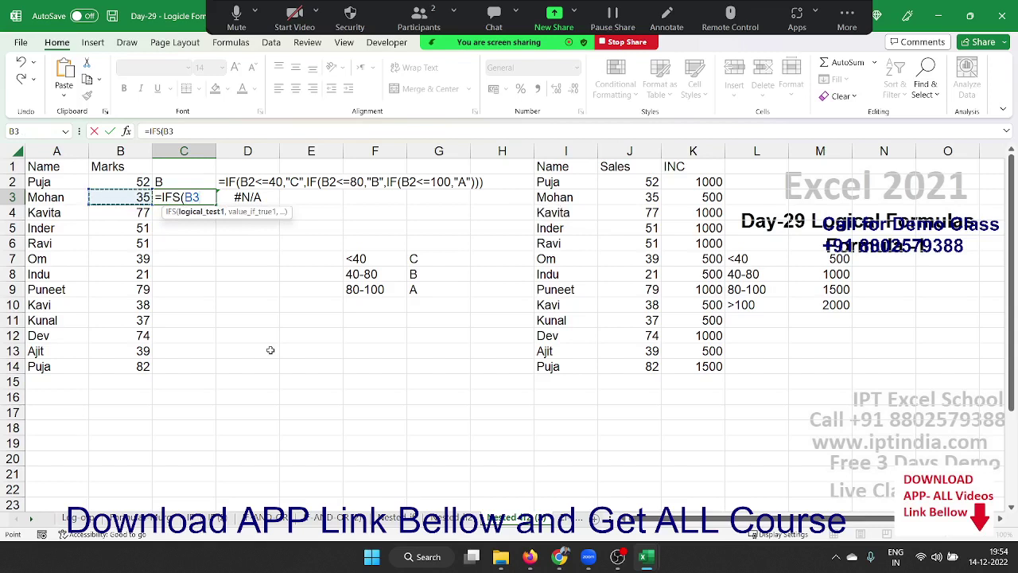
text(<)
text(=40)
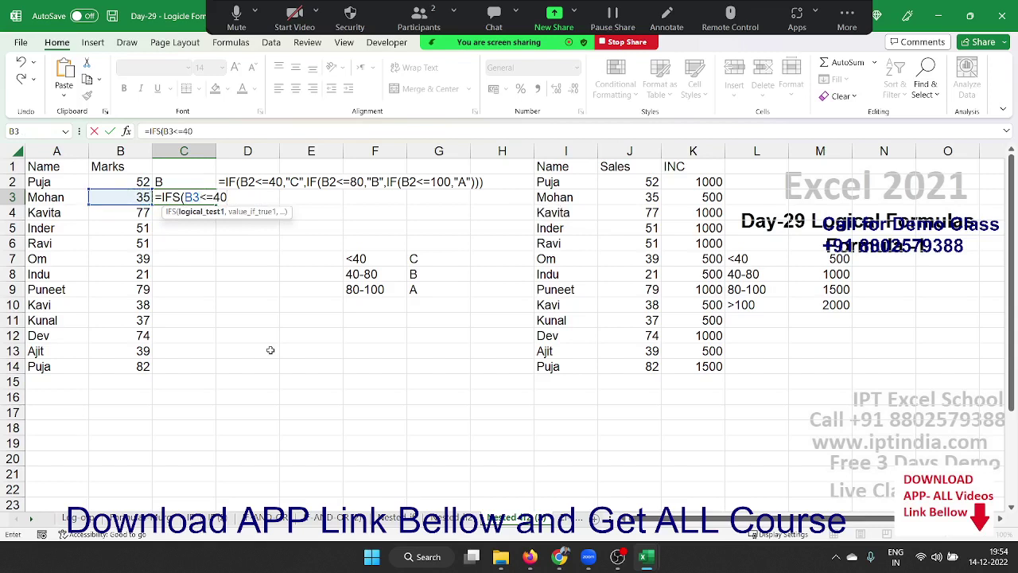
text(,"C")
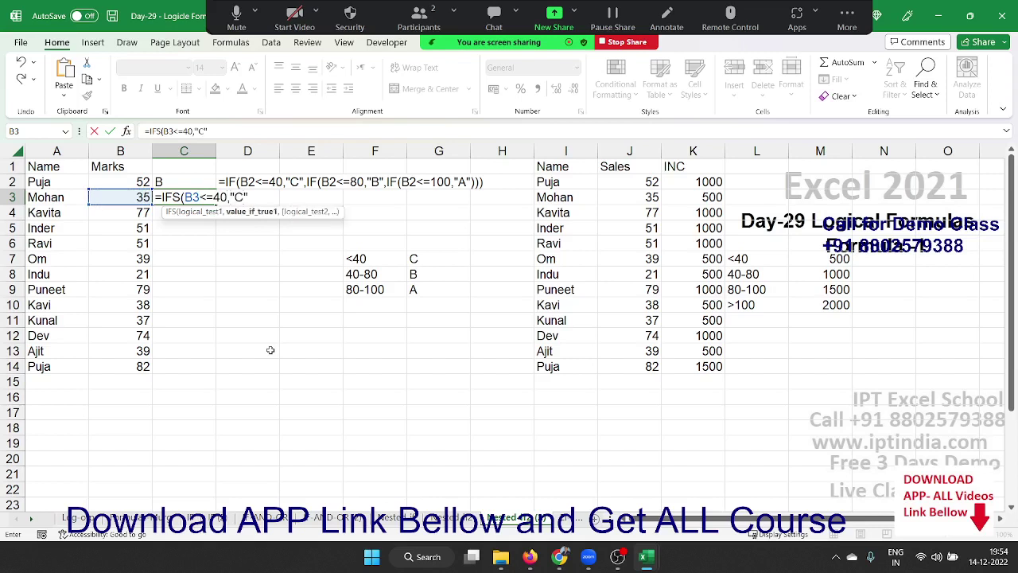
text(,)
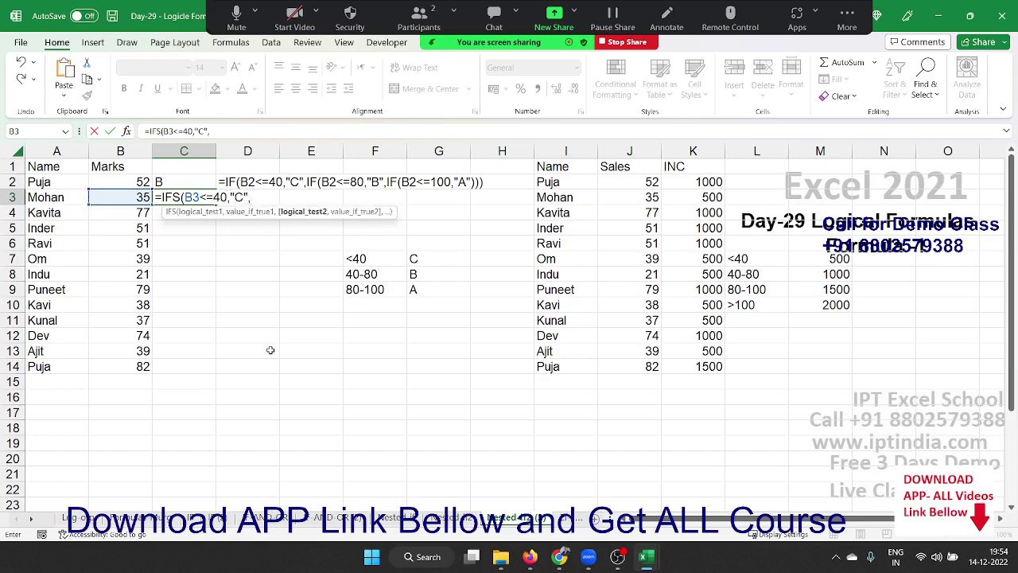
key(Left)
text(<=)
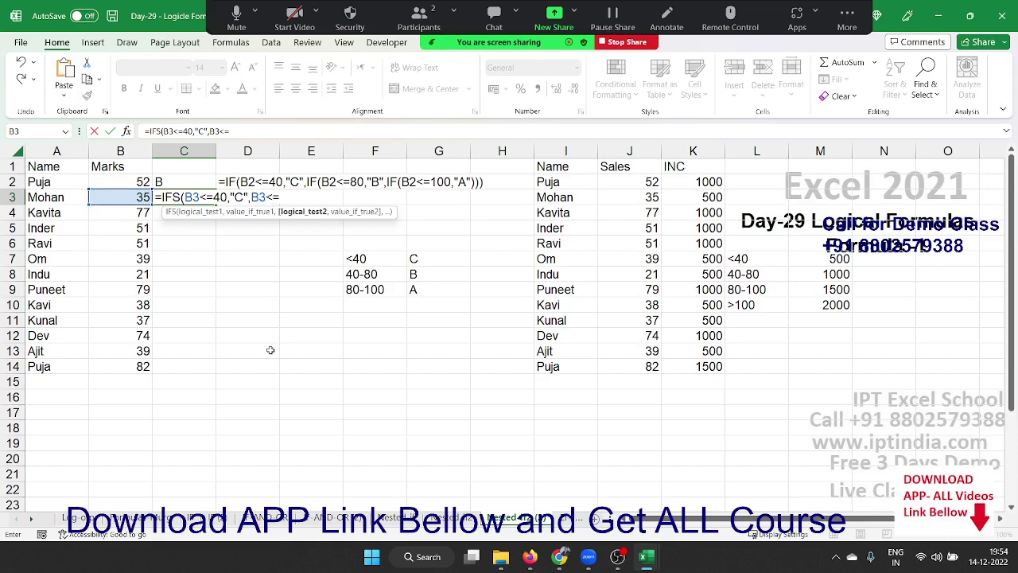
text(80)
text(,")
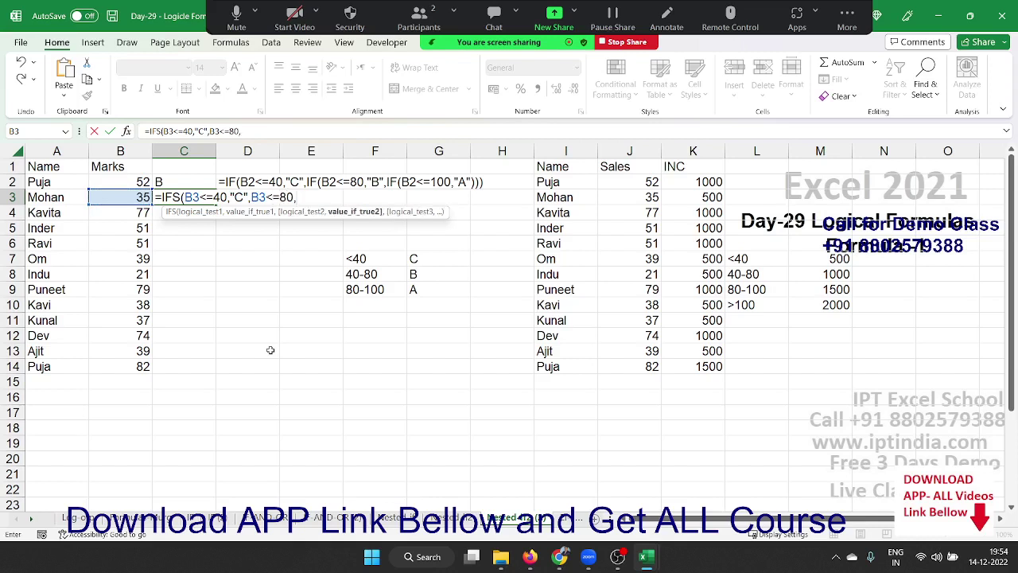
text(B")
text(,B3)
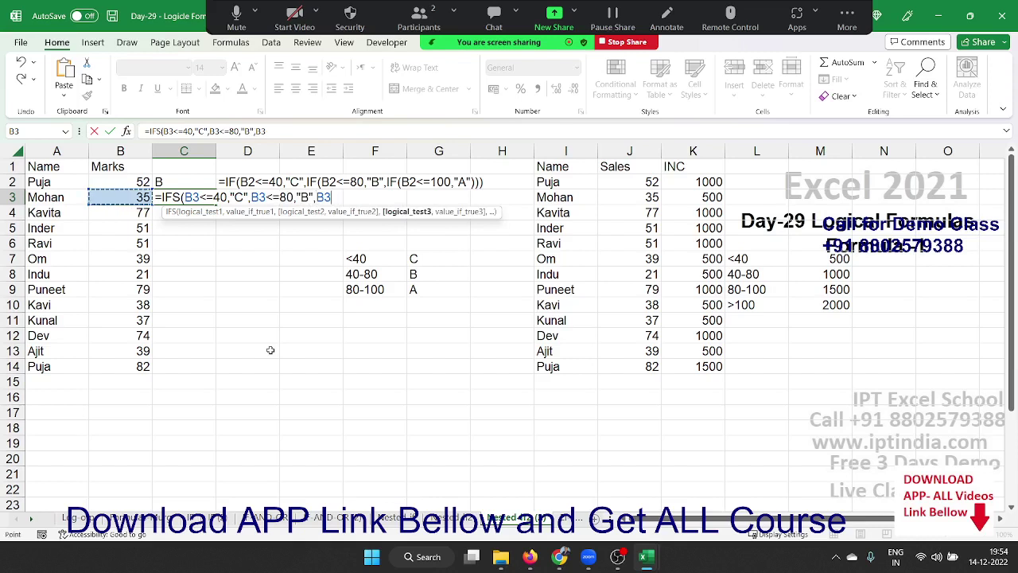
text(<=)
text(A)
key(BackSpace)
key(BackSpace)
text(100,")
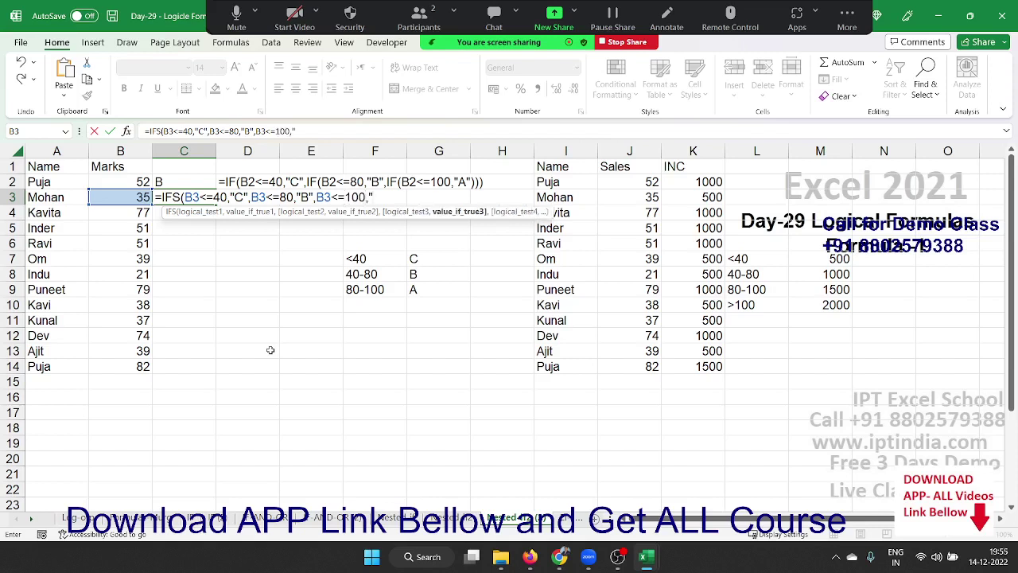
text(A)
text(")
key(Return)
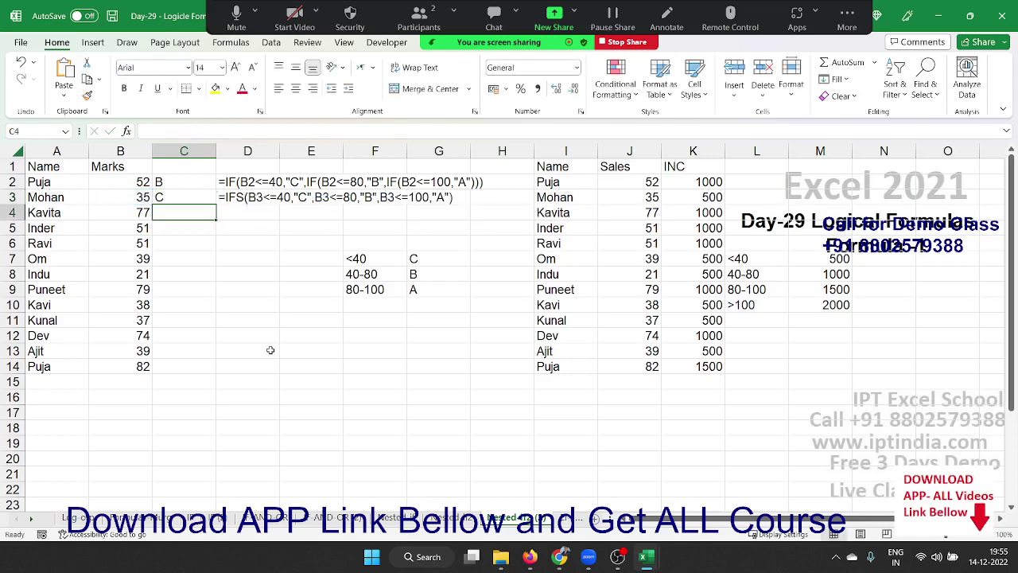
Step: Check the formula text shown in D3 and D2
key(Up)
key(Up)
key(Right)
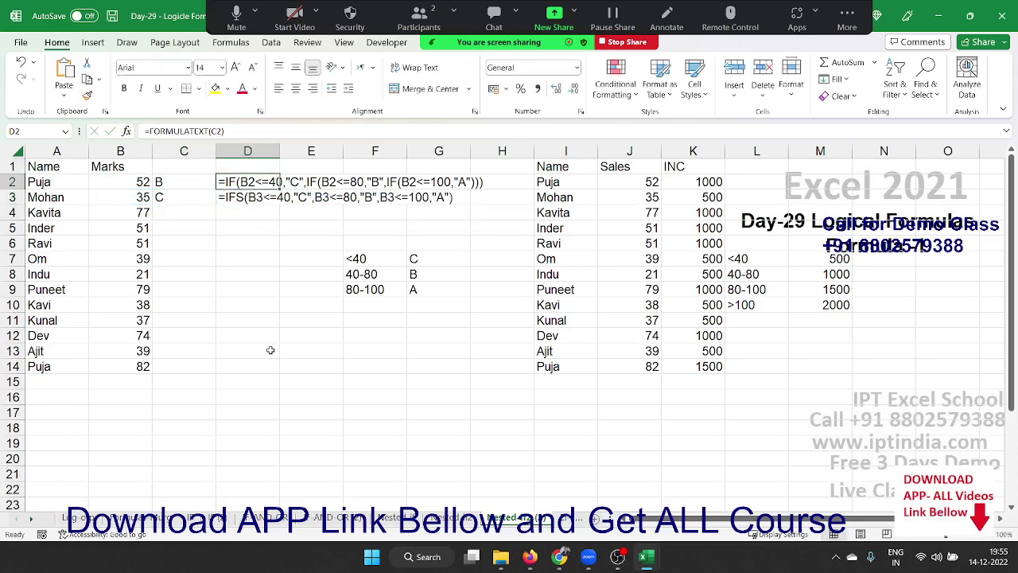
key(Down)
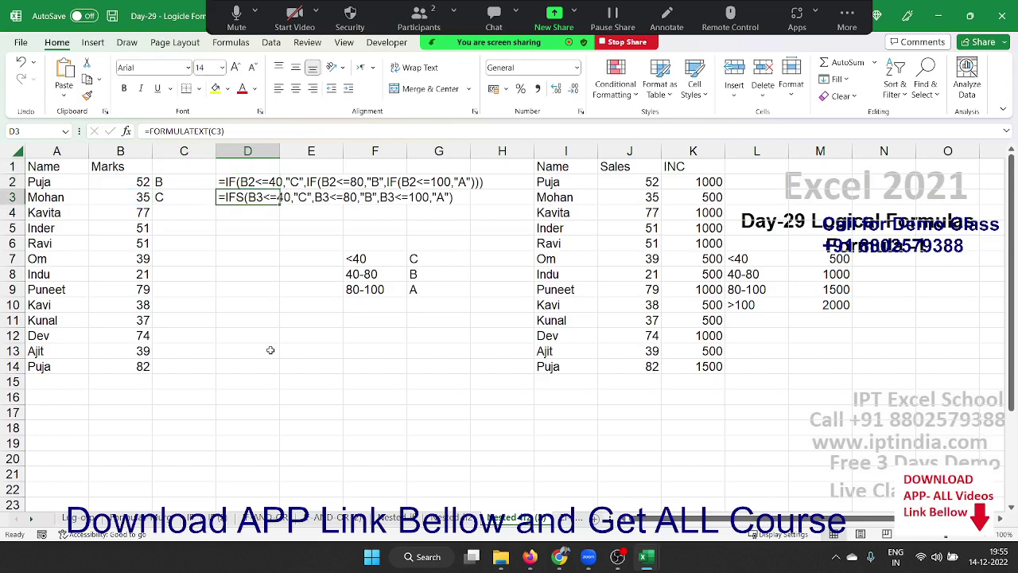
key(Up)
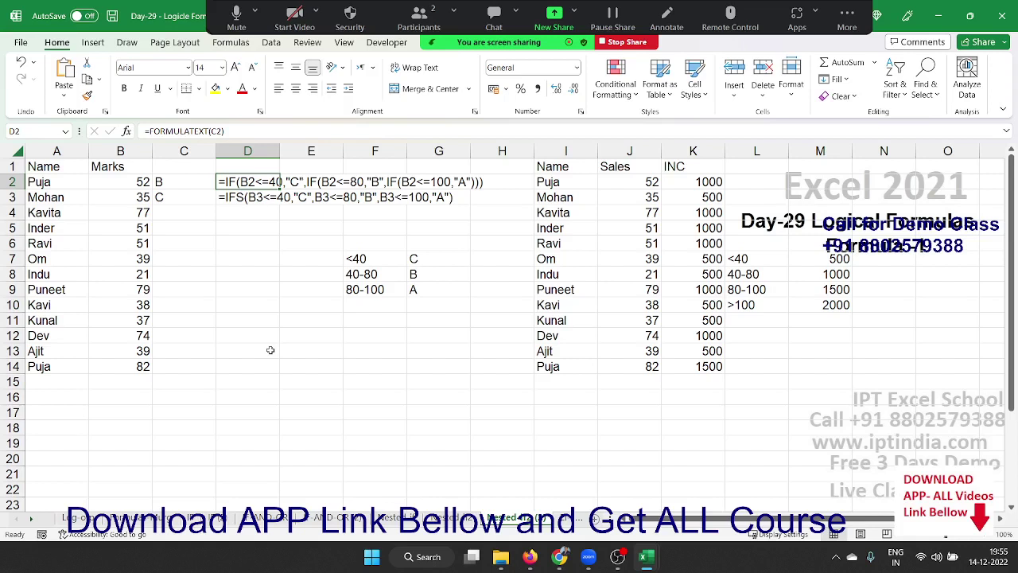
Step: Select the incentive values K2:K14 and delete them
key(Right)
key(Right)
key(Right)
key(Right)
key(Right)
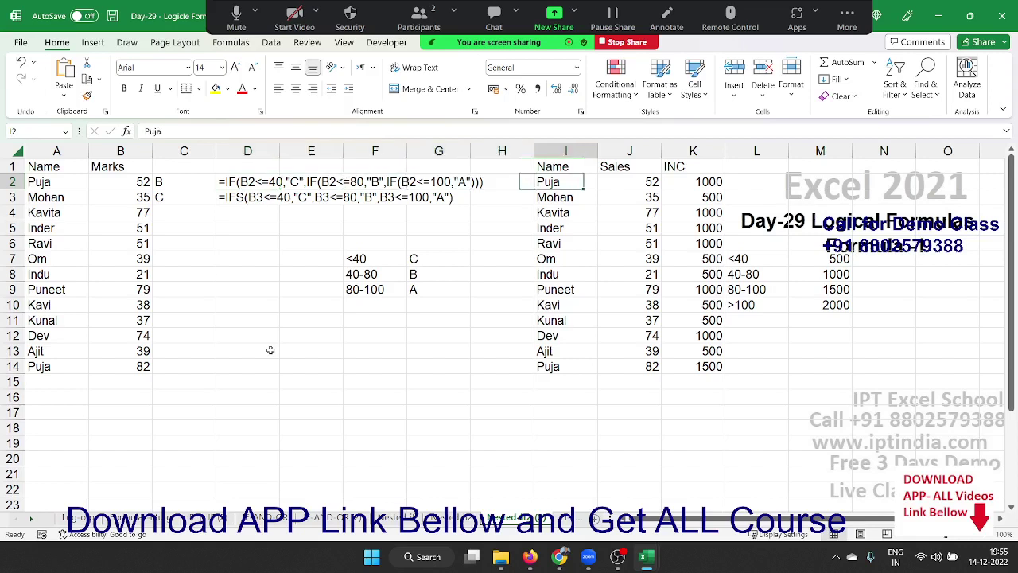
key(Right)
key(Right)
key(ctrl+shift+Down)
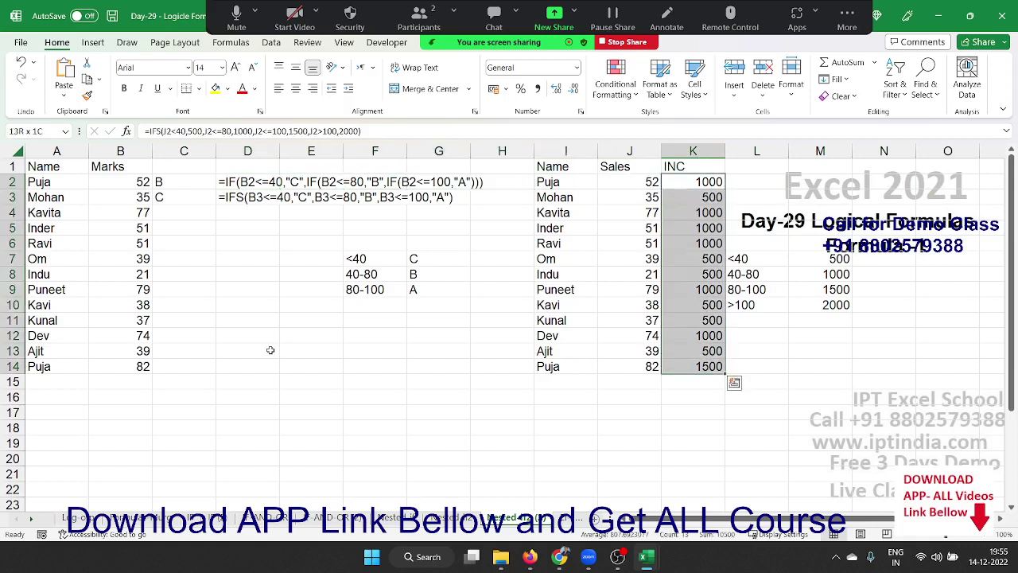
key(Delete)
key(Up)
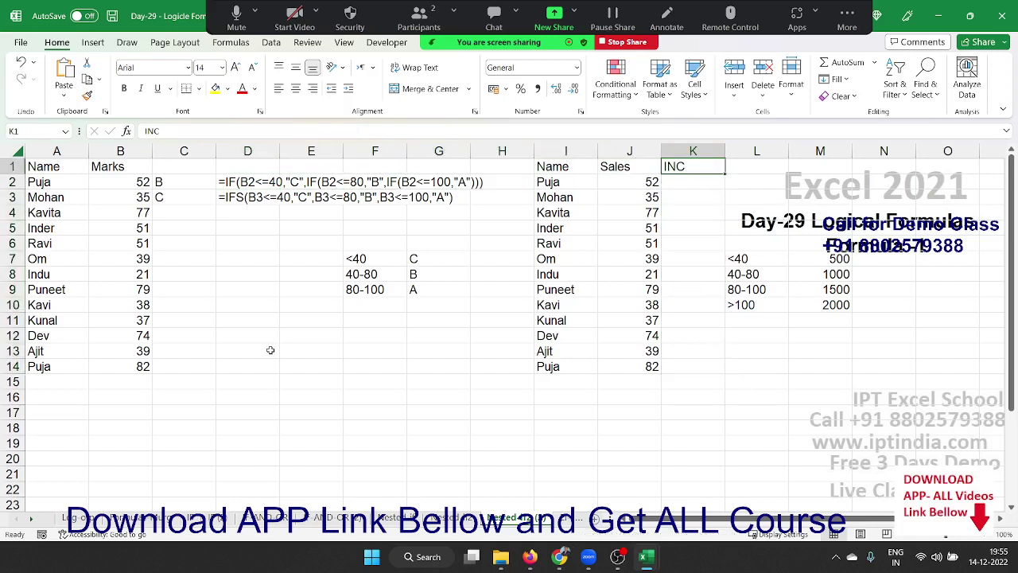
key(Down)
Step: Start K2's IFS formula: 500 for J2<=40, 1000 for J2<=80, then the J2<=100 test
text(=if)
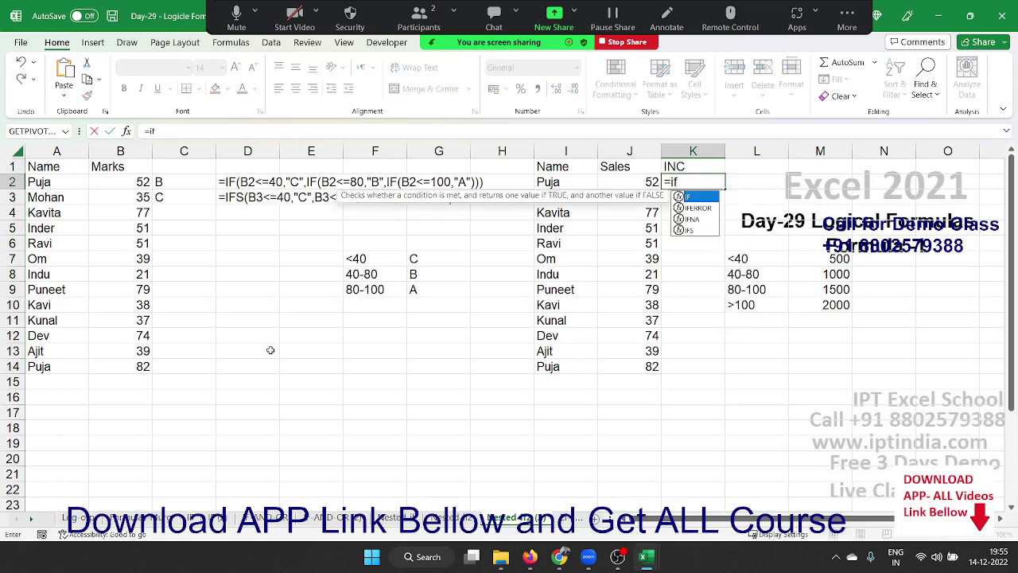
key(Down)
key(Down)
key(Down)
key(Tab)
key(Left)
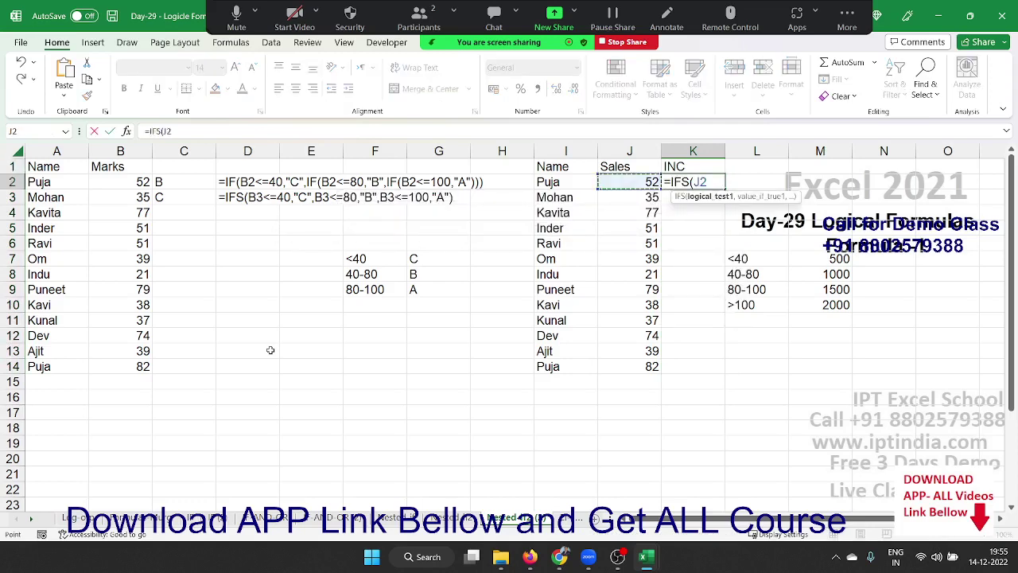
text(<=)
text(40)
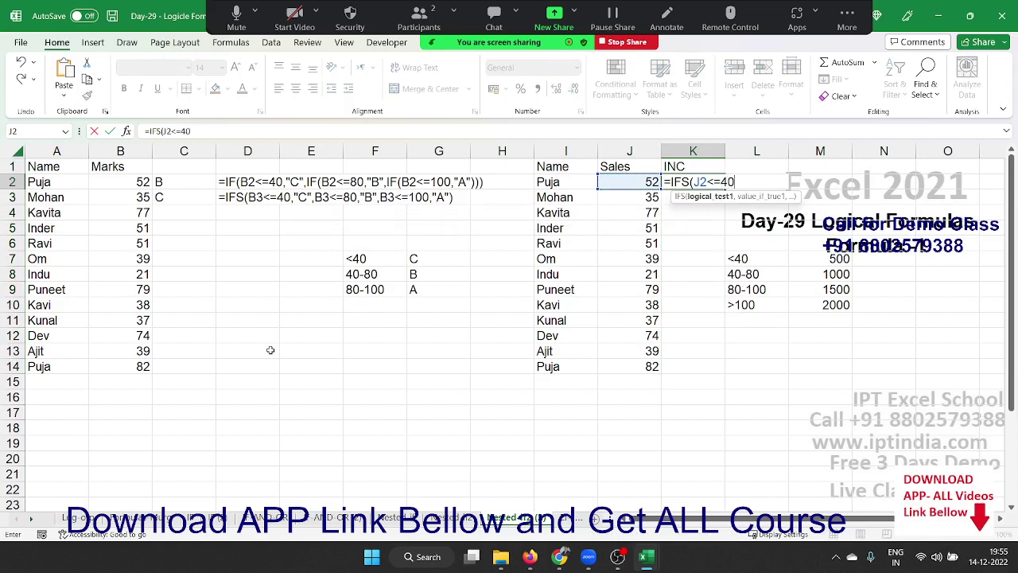
text(,500,)
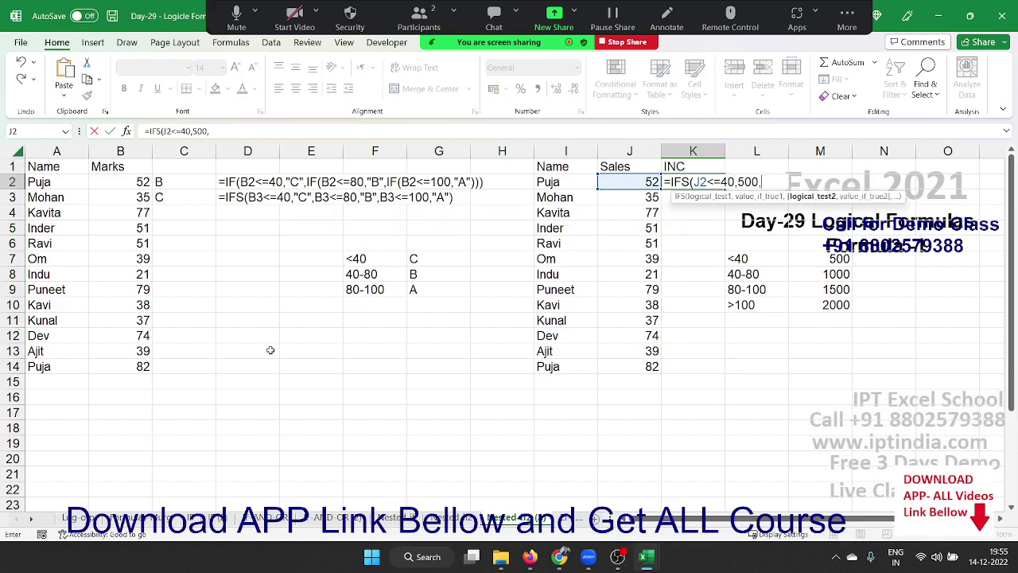
text(if)
key(BackSpace)
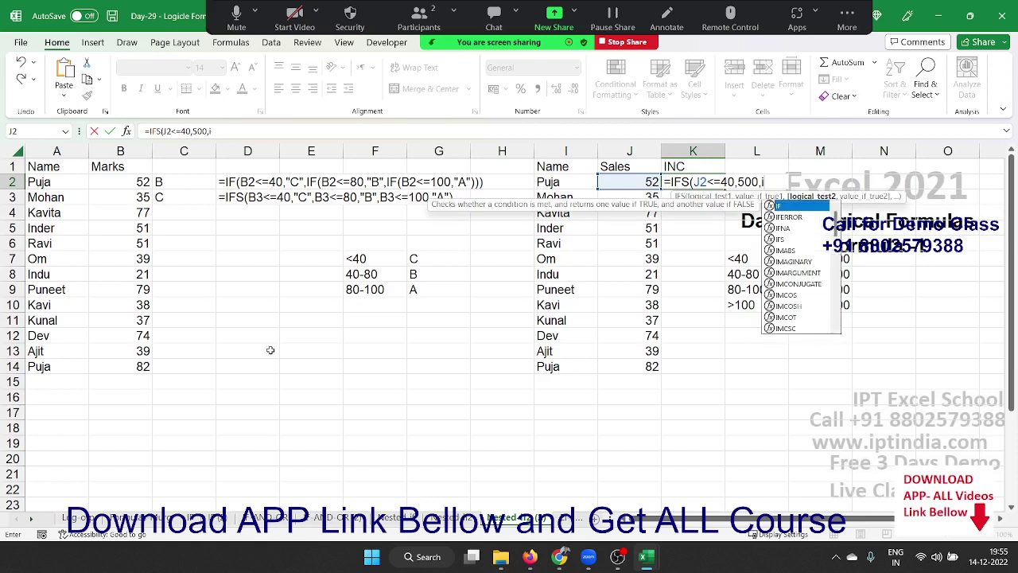
key(BackSpace)
key(Left)
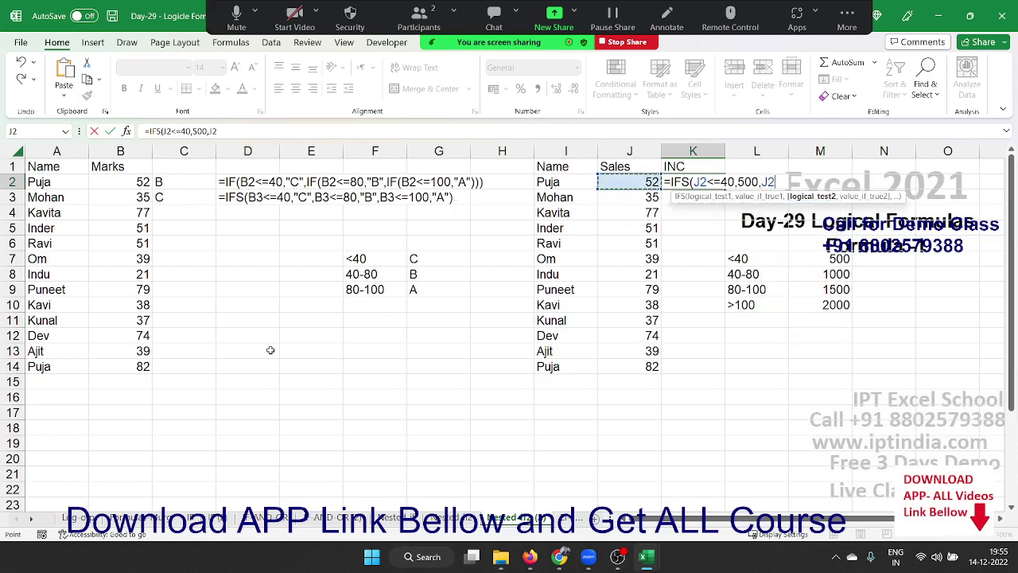
text(<=8)
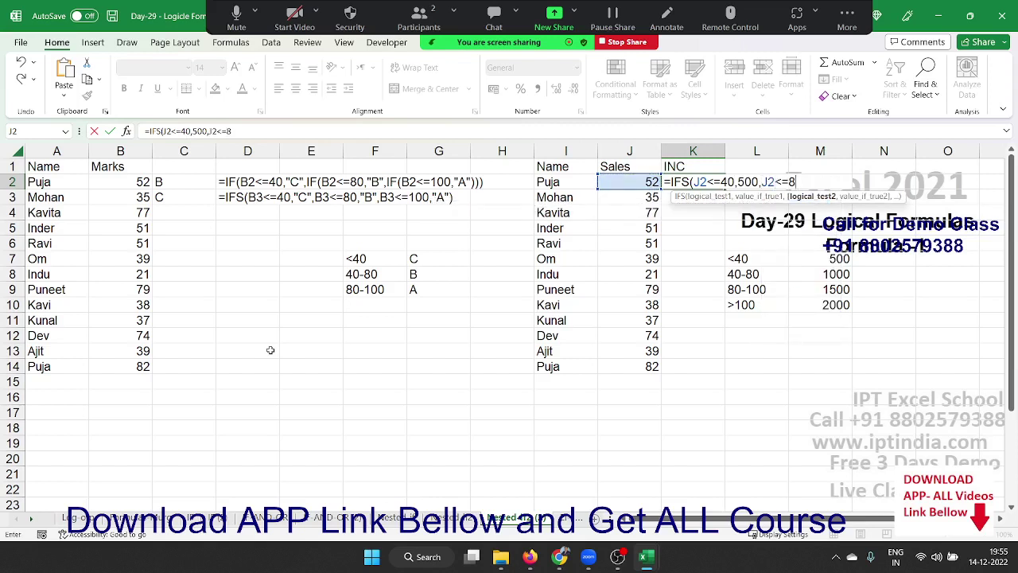
text(0,1000)
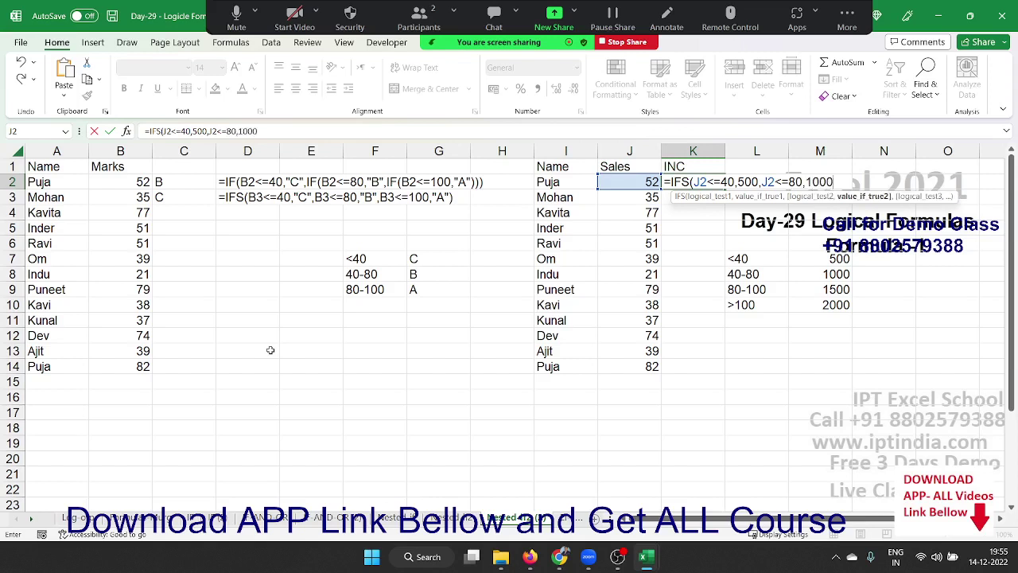
text(,J2)
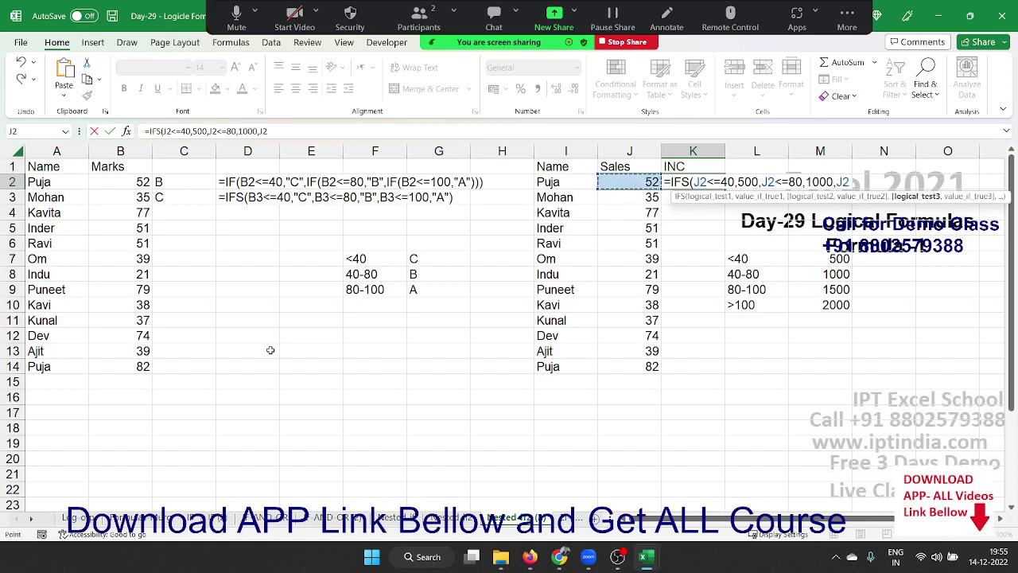
text(<=)
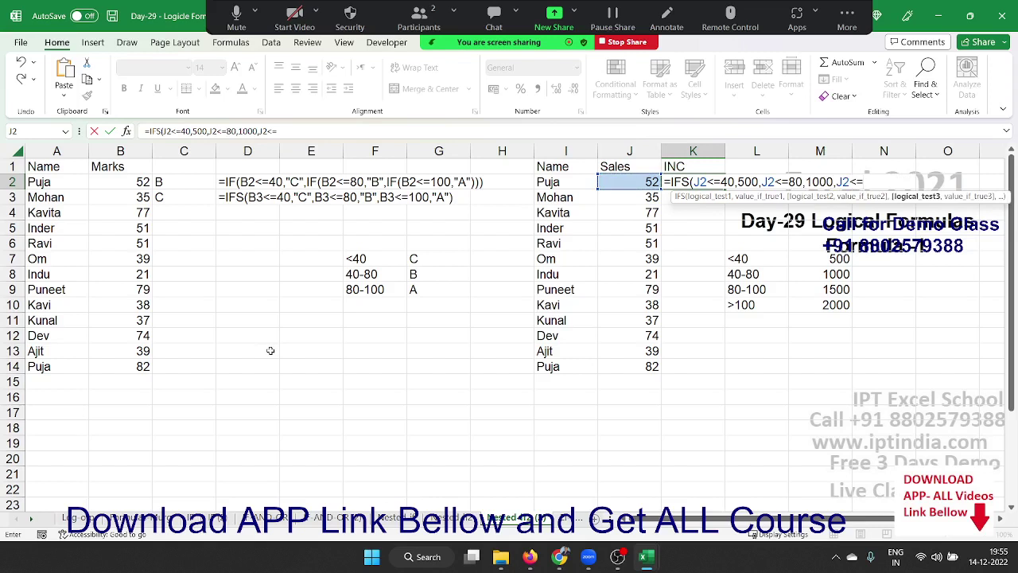
text(100)
text(m)
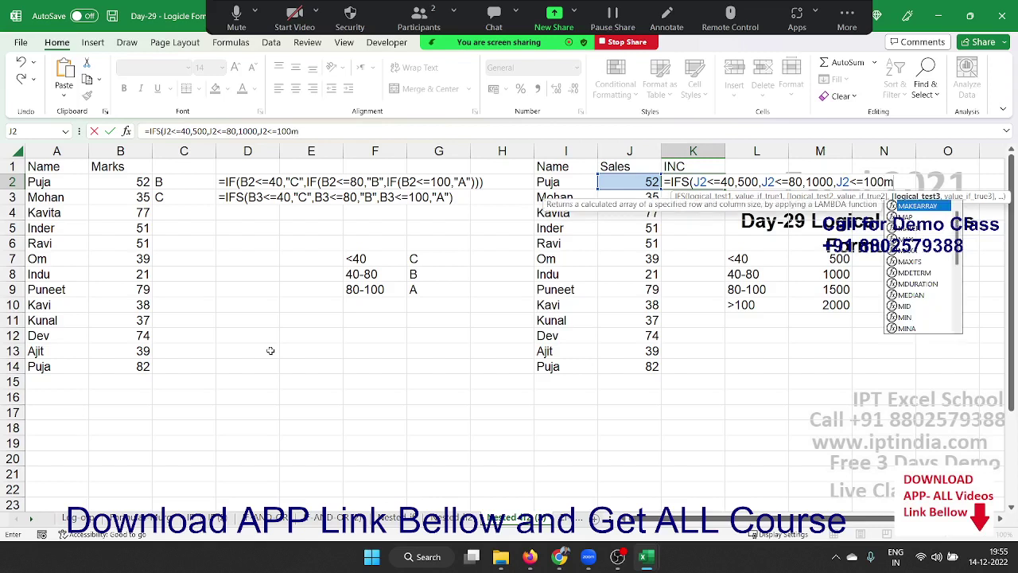
key(BackSpace)
Step: Finish with 1500 for J2<=100 and 2000 for J2>100, so K2 shows 1000
text(,1)
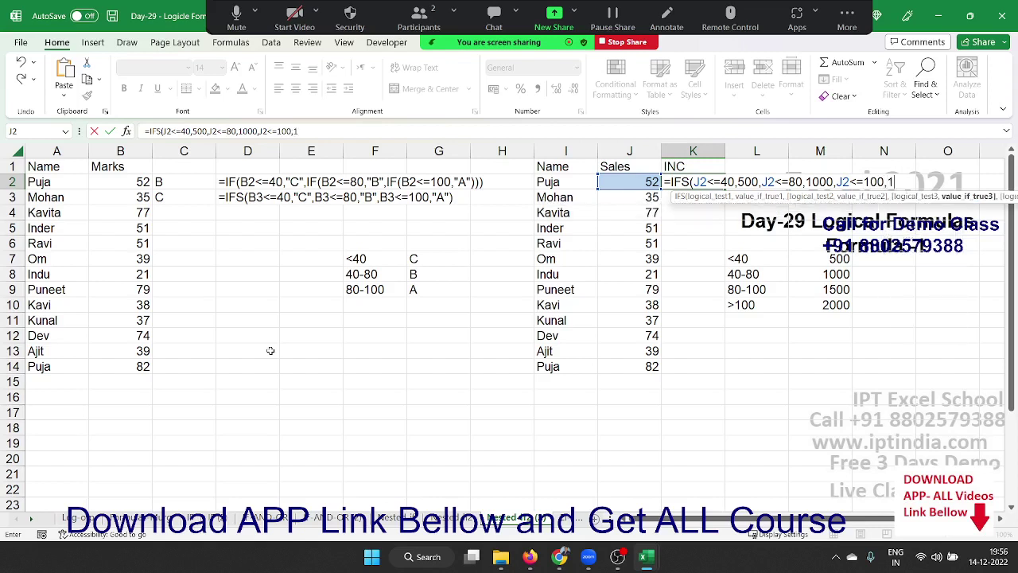
text(500,)
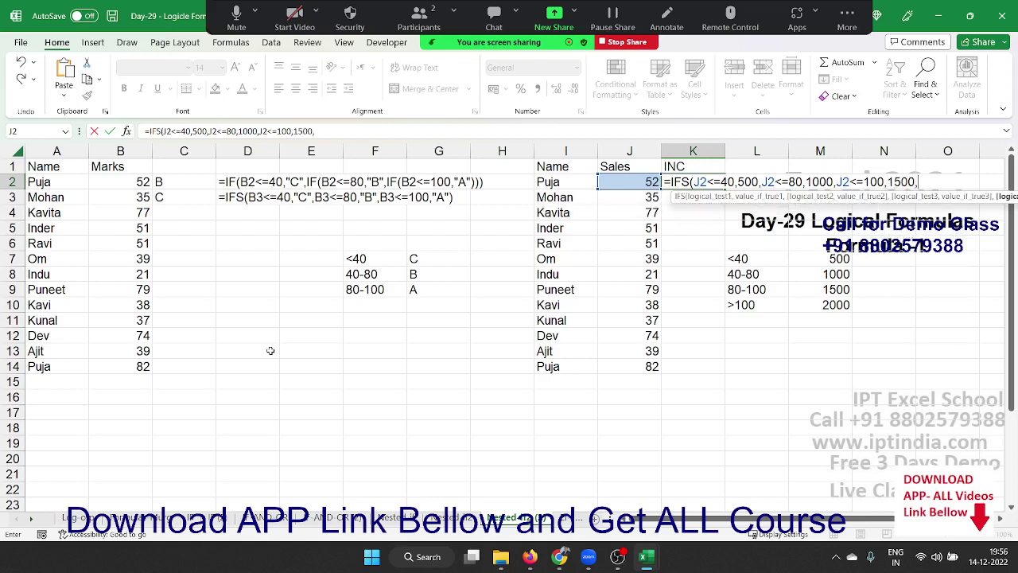
text(if)
key(BackSpace)
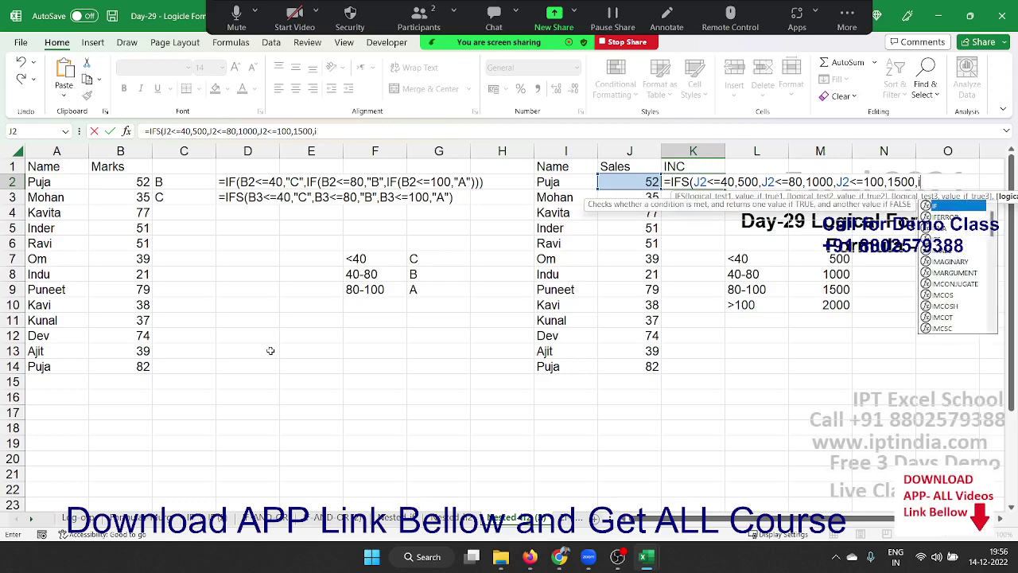
key(BackSpace)
key(Left)
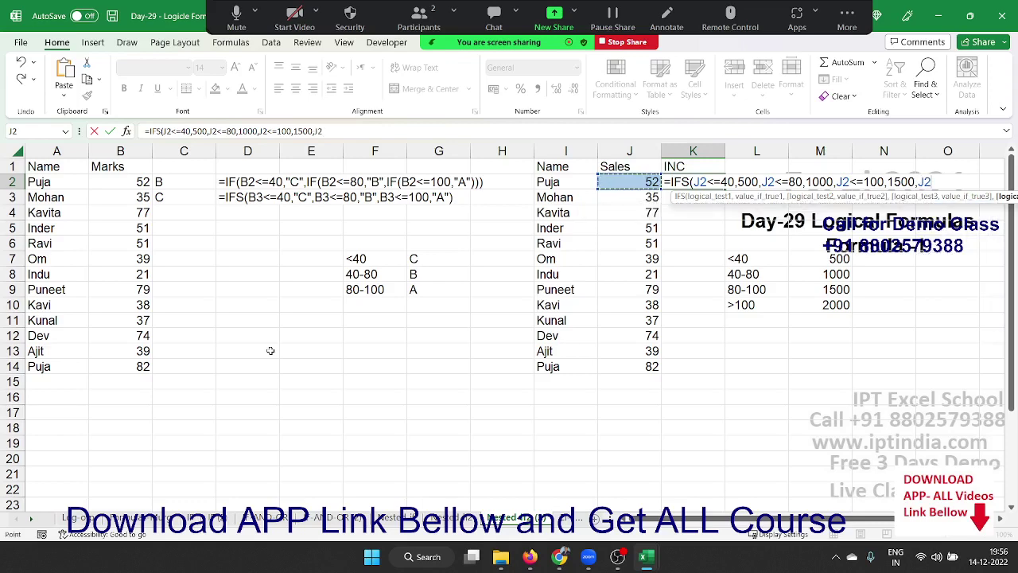
text(>100)
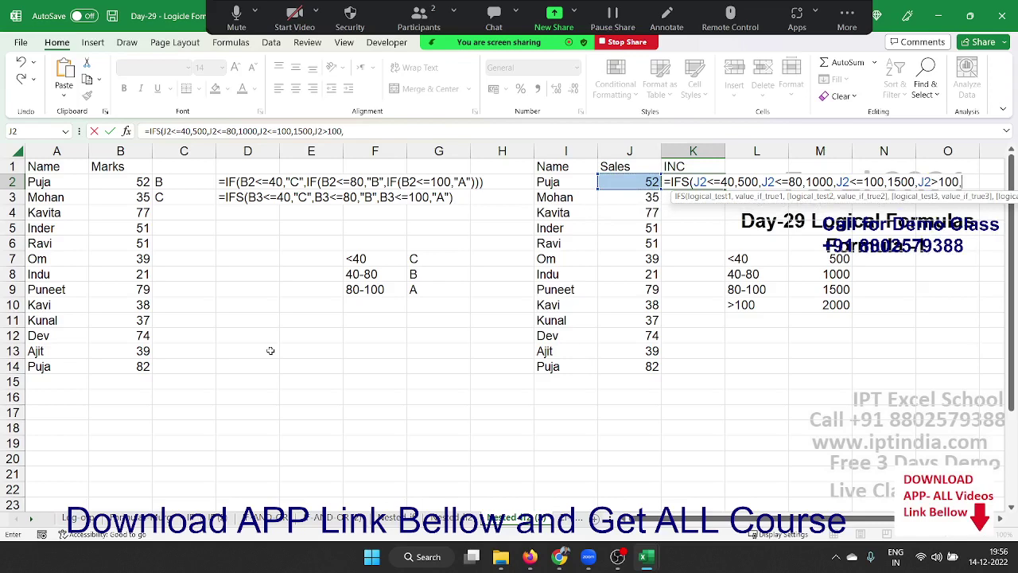
text(,500)
key(BackSpace)
key(BackSpace)
key(BackSpace)
text(200)
text(0)
key(Return)
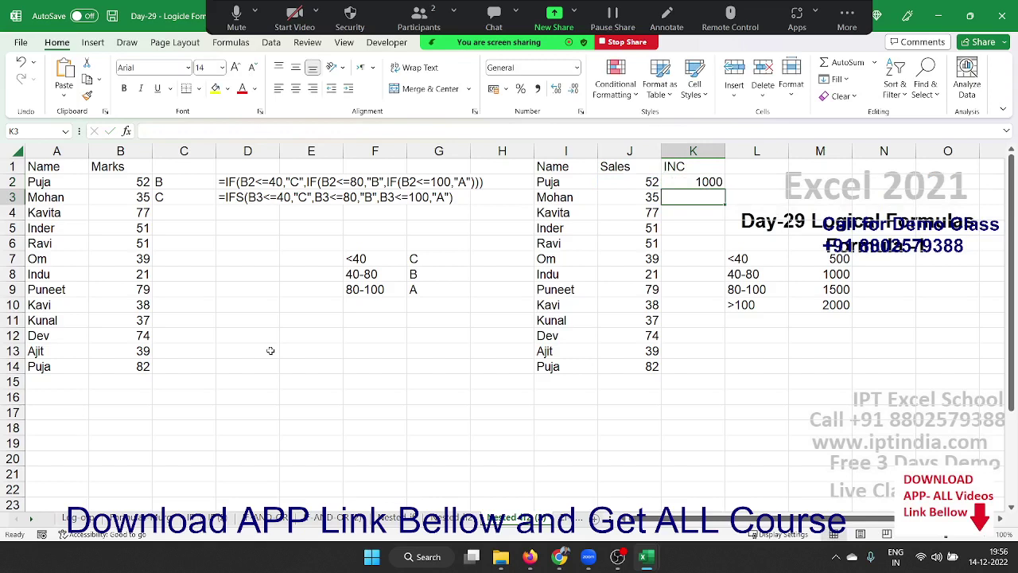
key(Up)
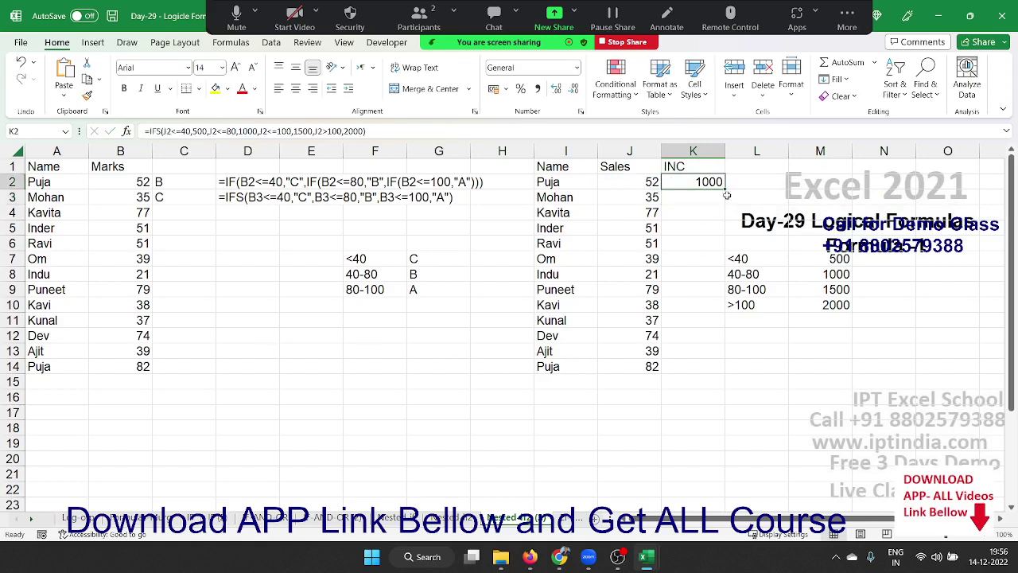
Step: Copy the K2 incentive formula down to K14 and save the workbook
double_click(726, 188)
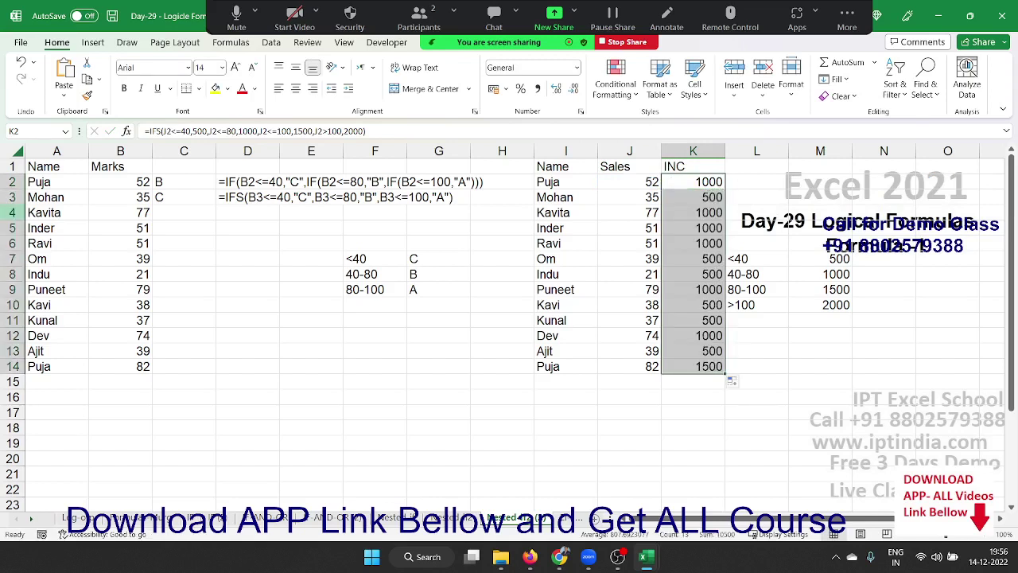
click(116, 16)
click(279, 244)
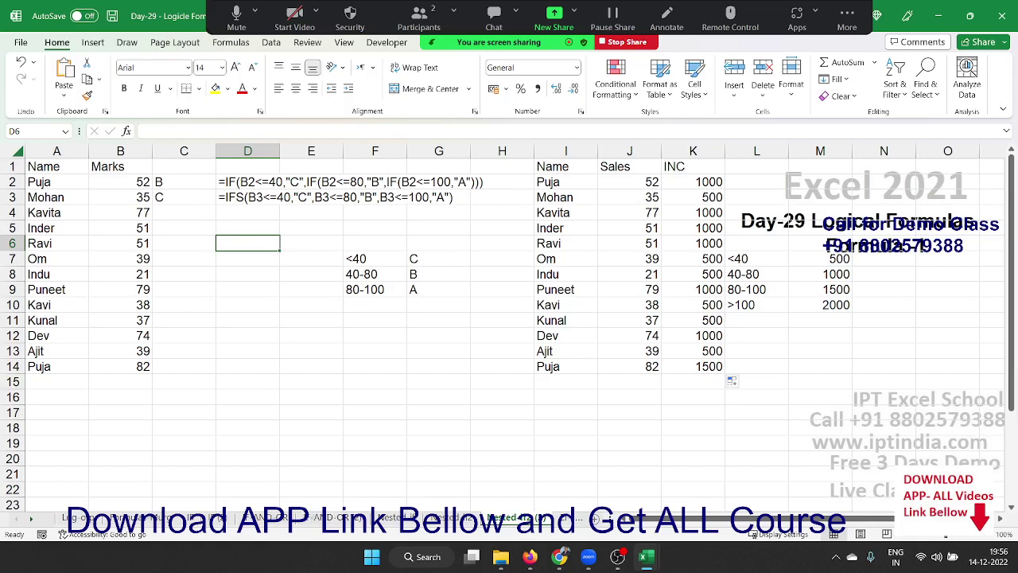
Step: Close the Day-29 workbook, leaving blank Book1, and end the Zoom meeting for all
click(645, 306)
click(493, 307)
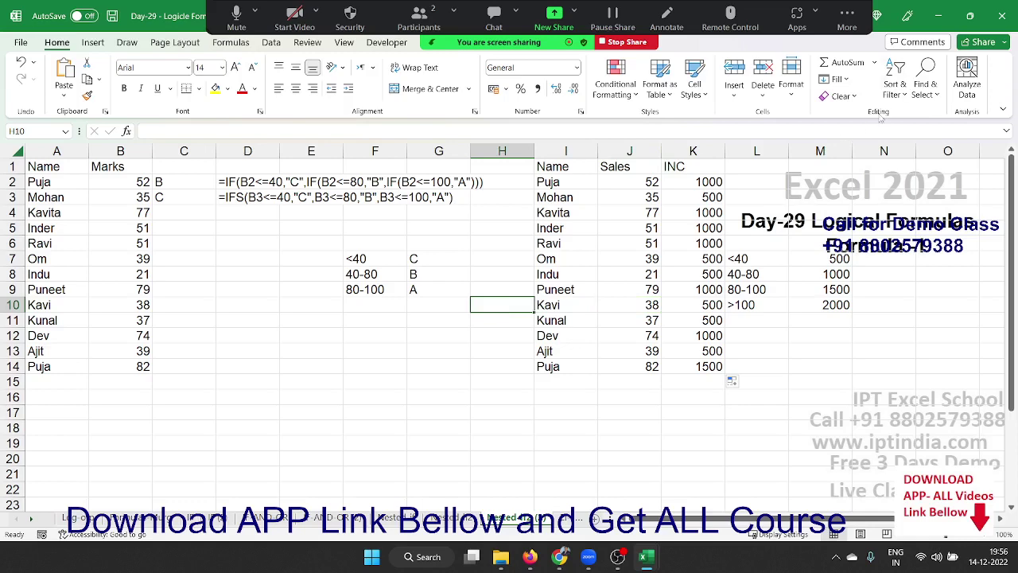
click(1004, 16)
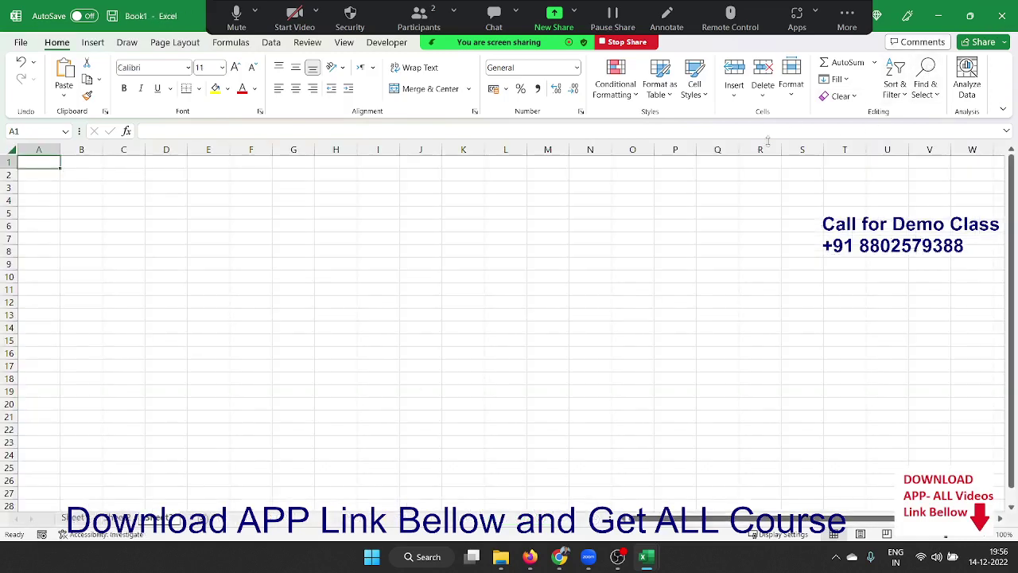
click(847, 16)
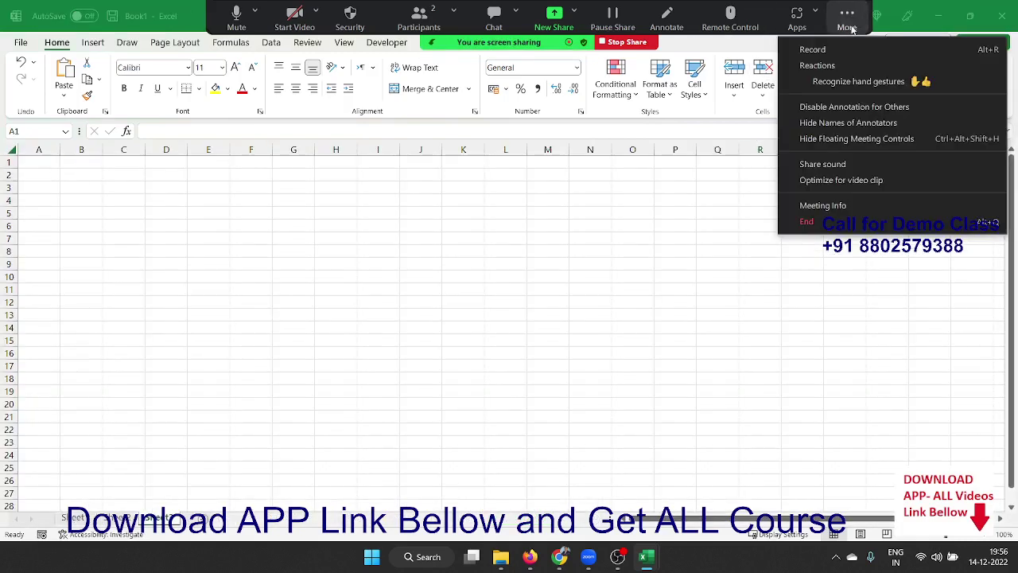
click(830, 225)
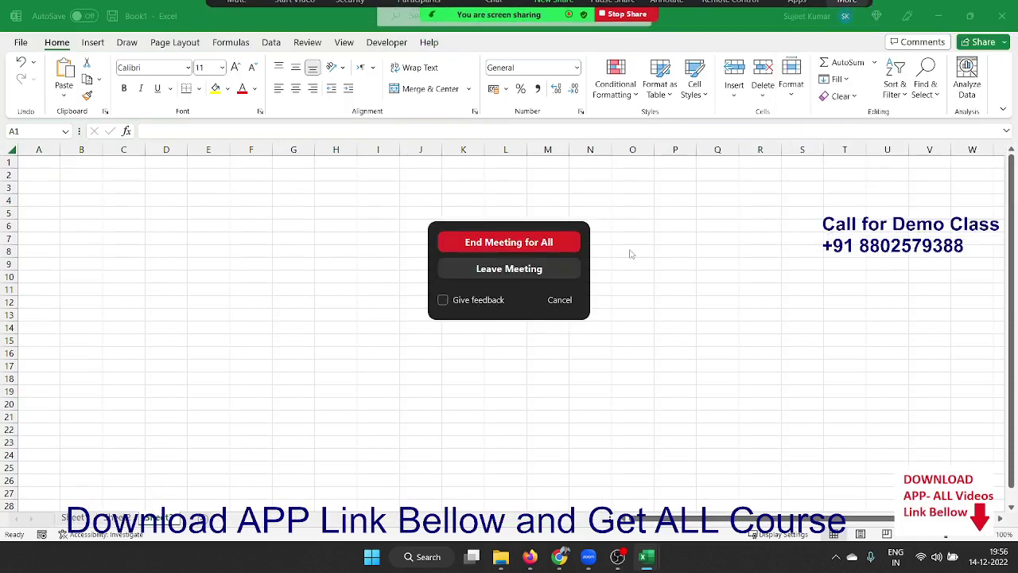